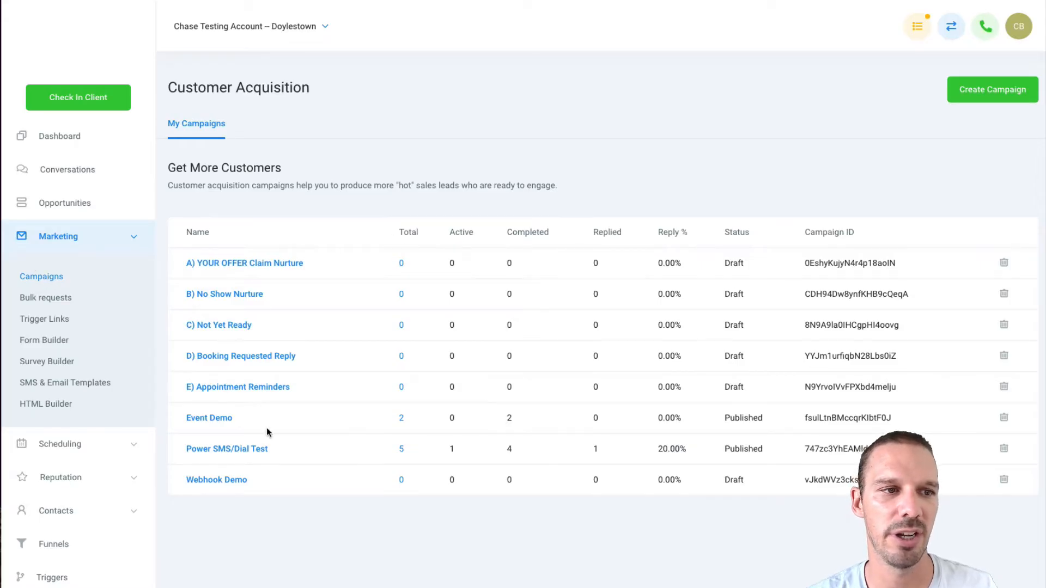
Create a new campaign and name it "Example".
{"action": "left_click", "coordinate": [967, 90]}
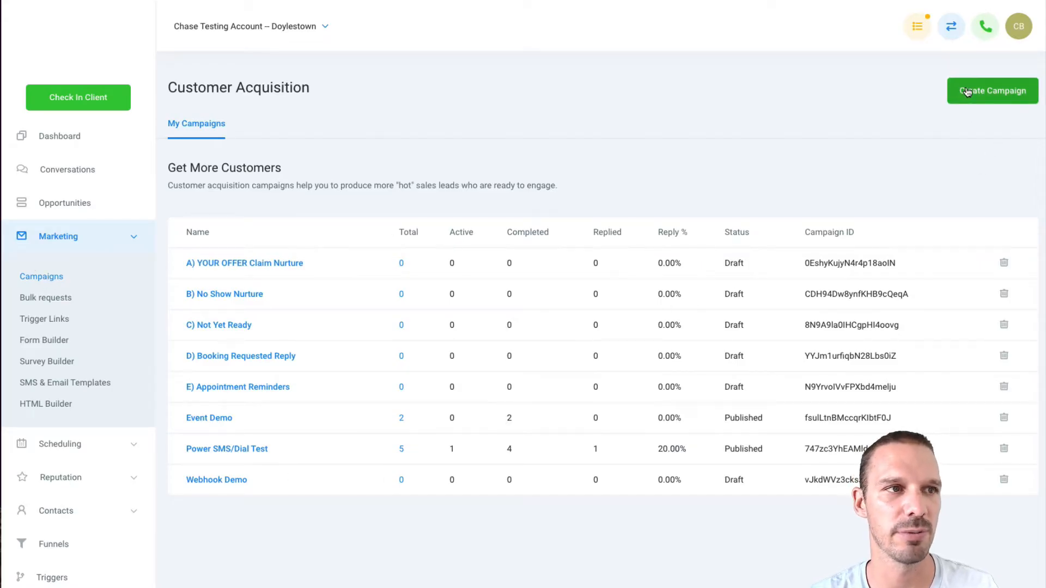
{"action": "left_click", "coordinate": [249, 83]}
{"action": "triple_click", "coordinate": [249, 83]}
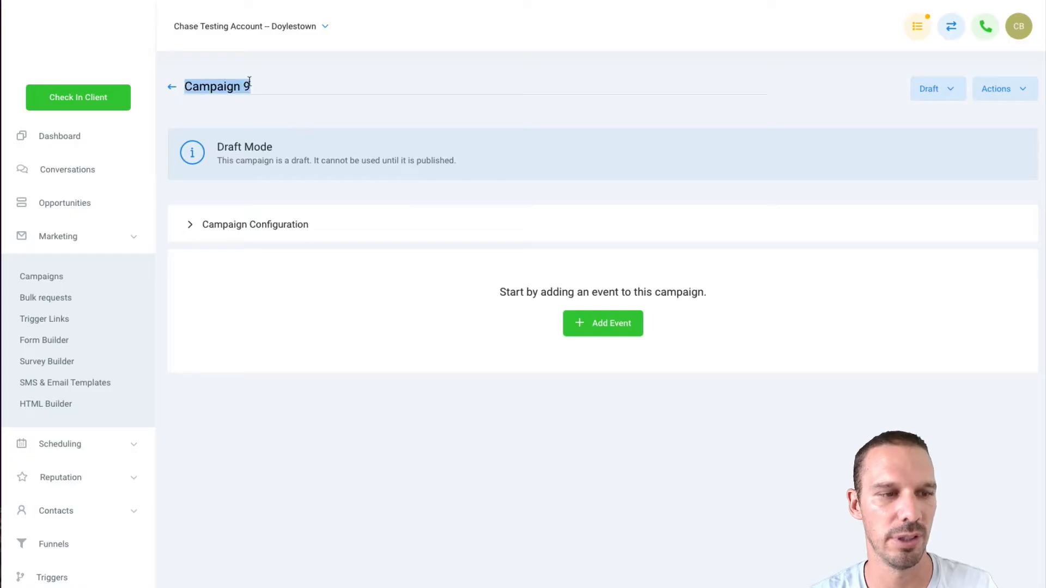
{"action": "left_click", "coordinate": [249, 83]}
{"action": "type", "text": "Ex"}
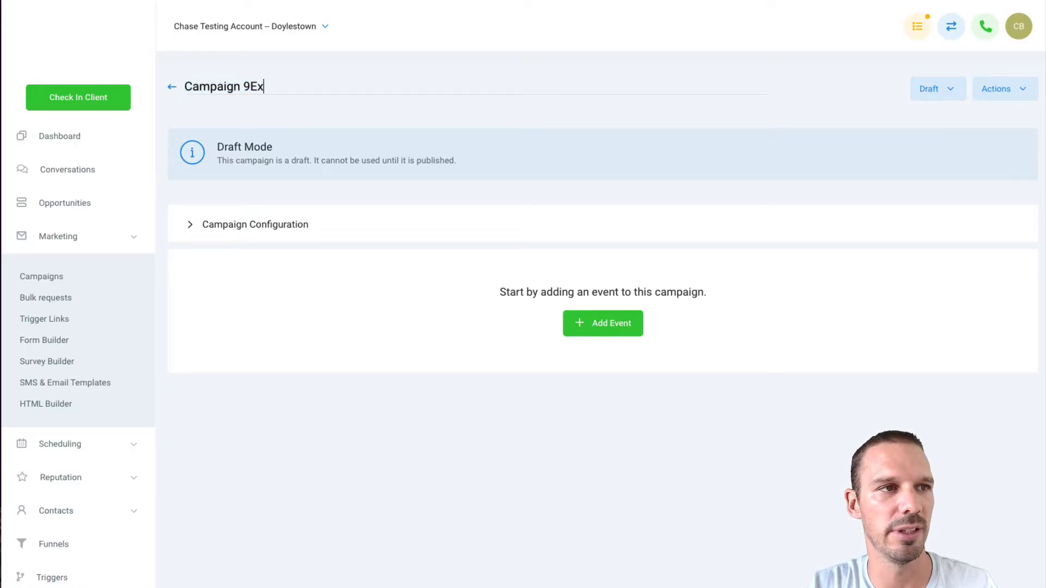
{"action": "key", "text": "BackSpace"}
{"action": "key", "text": "BackSpace"}
{"action": "key", "text": "BackSpace"}
{"action": "key", "text": "BackSpace"}
{"action": "key", "text": "BackSpace"}
{"action": "key", "text": "BackSpace"}
{"action": "key", "text": "BackSpace"}
{"action": "key", "text": "BackSpace"}
{"action": "key", "text": "BackSpace"}
{"action": "key", "text": "BackSpace"}
{"action": "key", "text": "BackSpace"}
{"action": "key", "text": "BackSpace"}
{"action": "type", "text": "Example"}
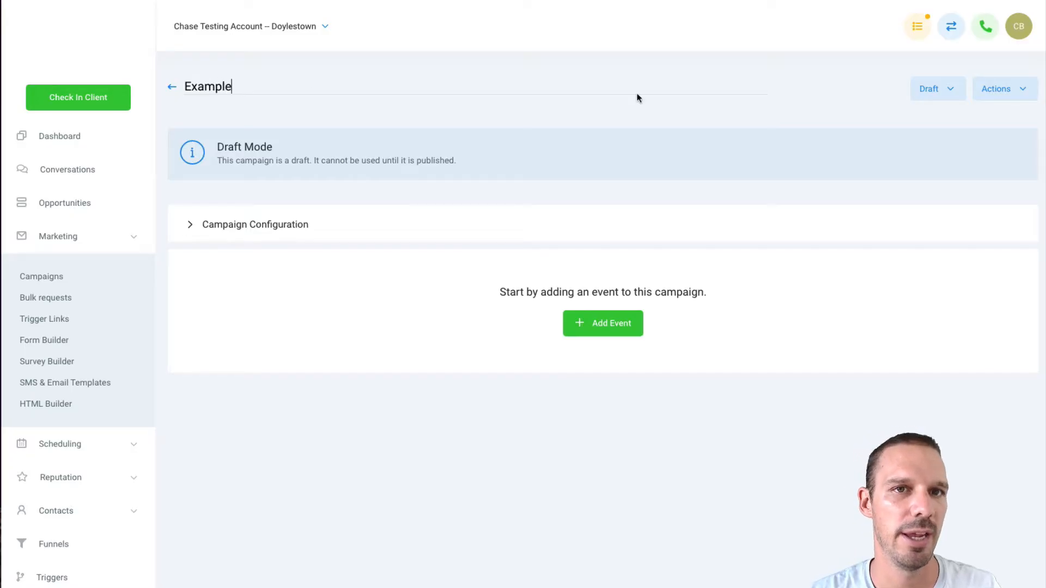
Check which publishing status options are available for the campaign.
{"action": "left_click", "coordinate": [957, 96]}
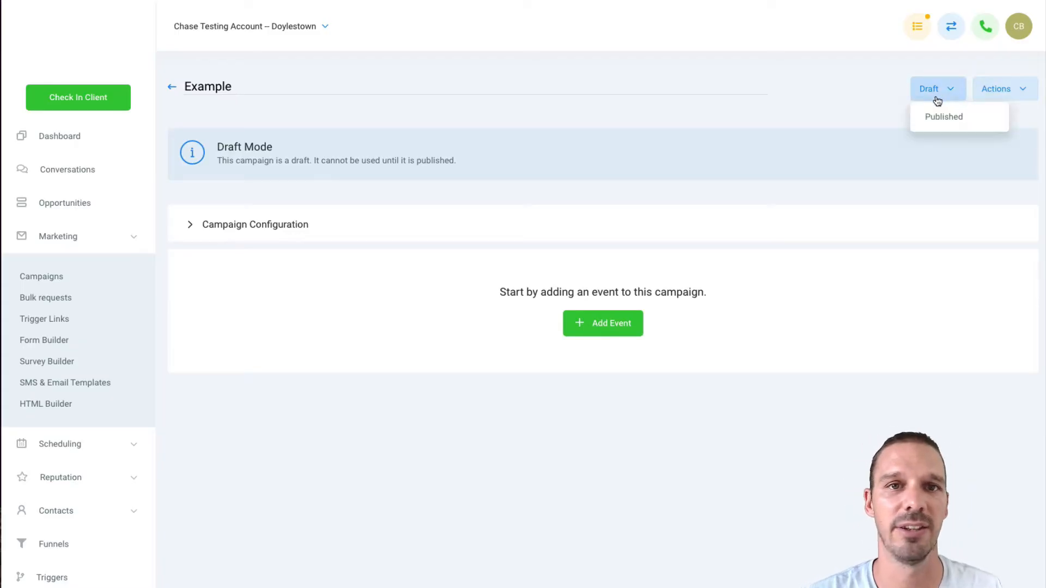
{"action": "left_click", "coordinate": [870, 124]}
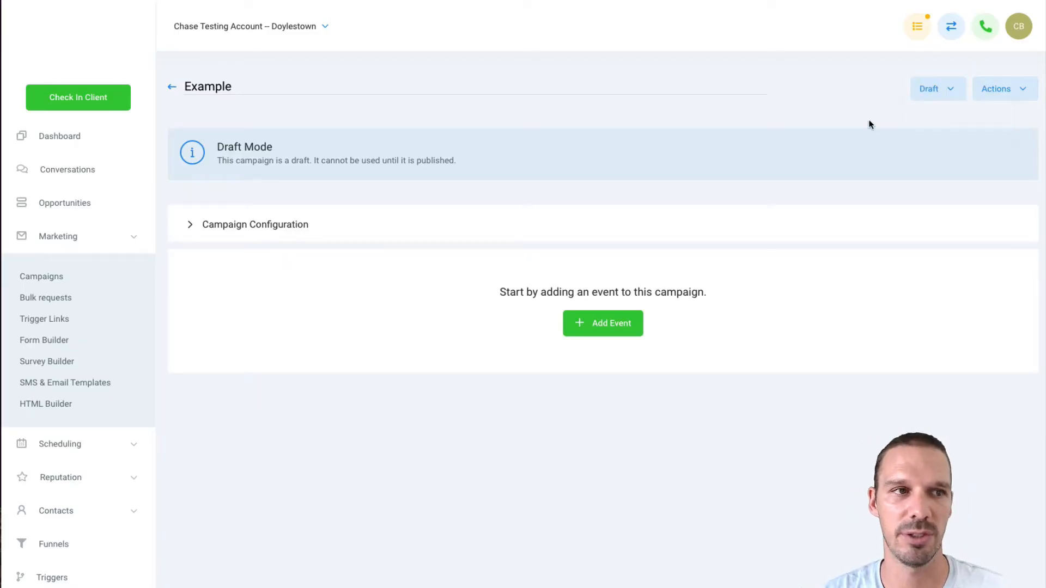
Expand the campaign configuration, enable the Window setting and check its condition options.
{"action": "left_click", "coordinate": [234, 228]}
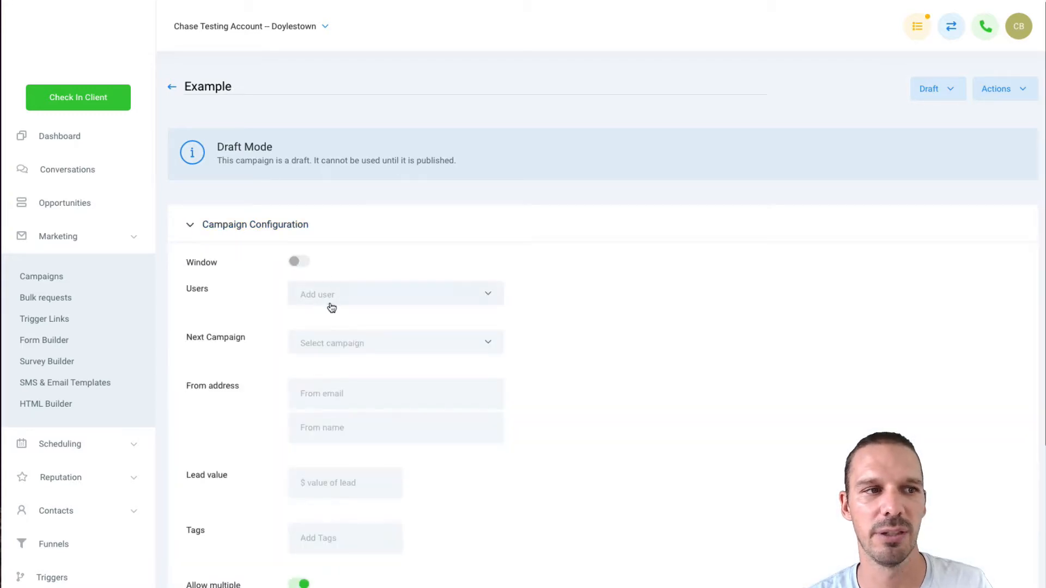
{"action": "scroll", "coordinate": [330, 305], "scroll_direction": "down", "scroll_amount": 3}
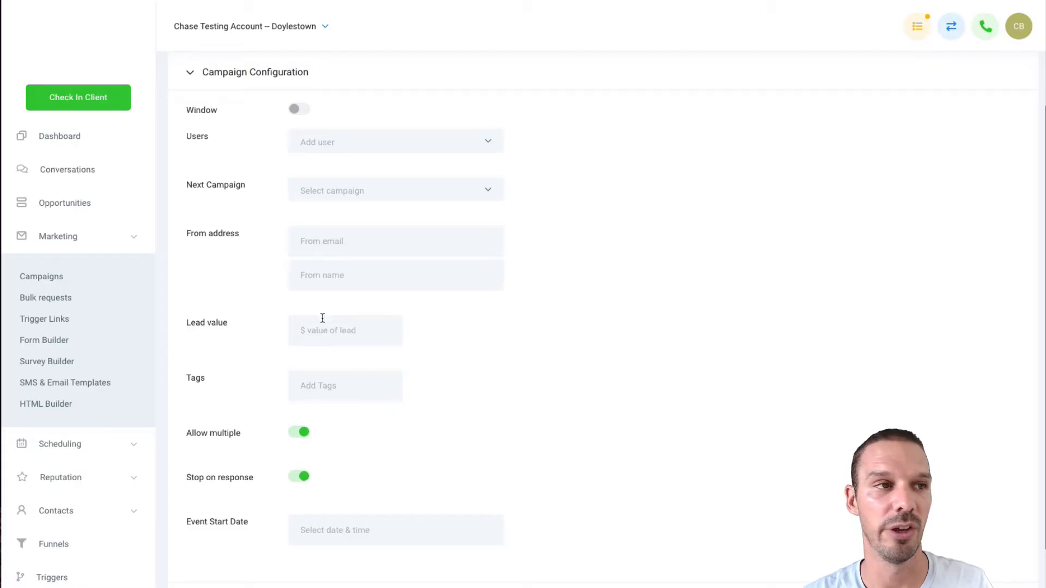
{"action": "scroll", "coordinate": [338, 218], "scroll_direction": "up", "scroll_amount": 1}
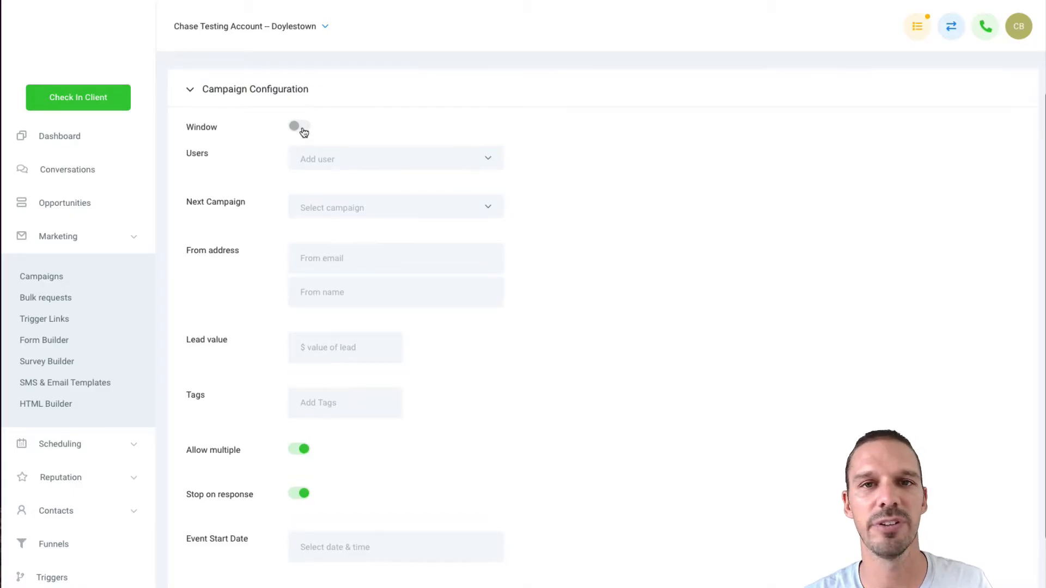
{"action": "left_click", "coordinate": [301, 128]}
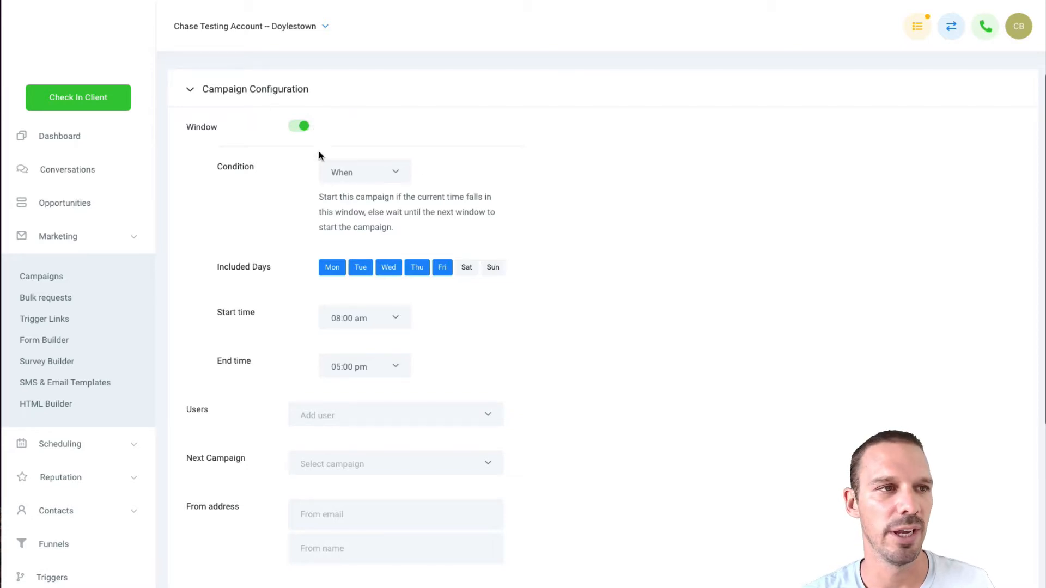
{"action": "left_click", "coordinate": [379, 180]}
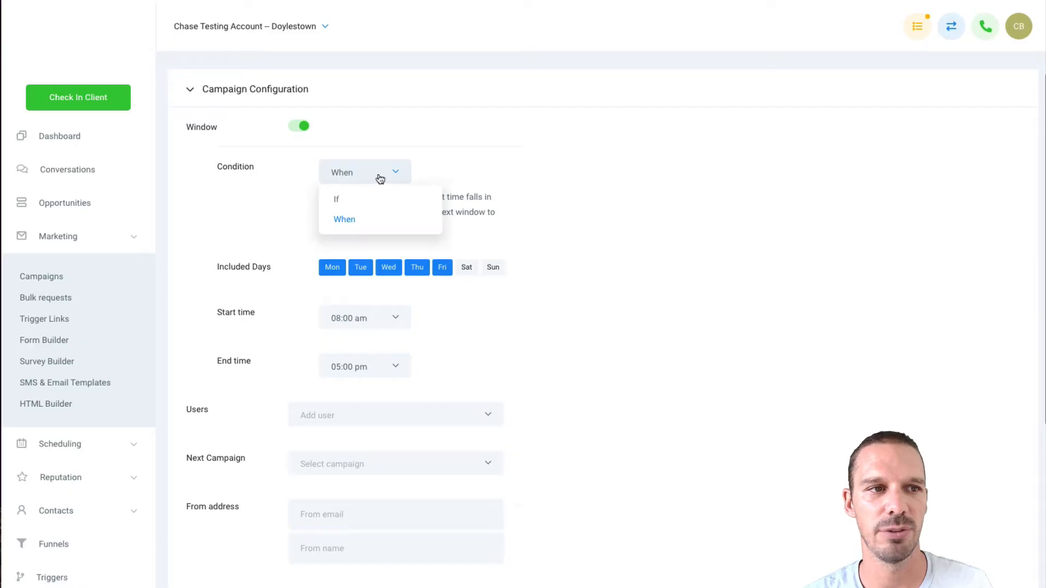
{"action": "left_click", "coordinate": [407, 182]}
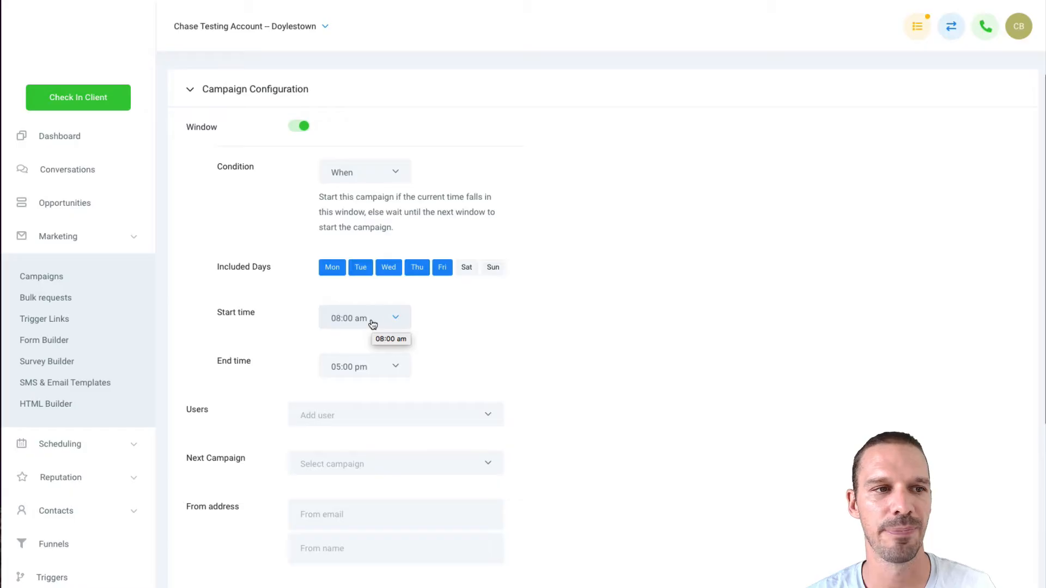
Switch the window's condition to If and set it back to When.
{"action": "left_click", "coordinate": [384, 172]}
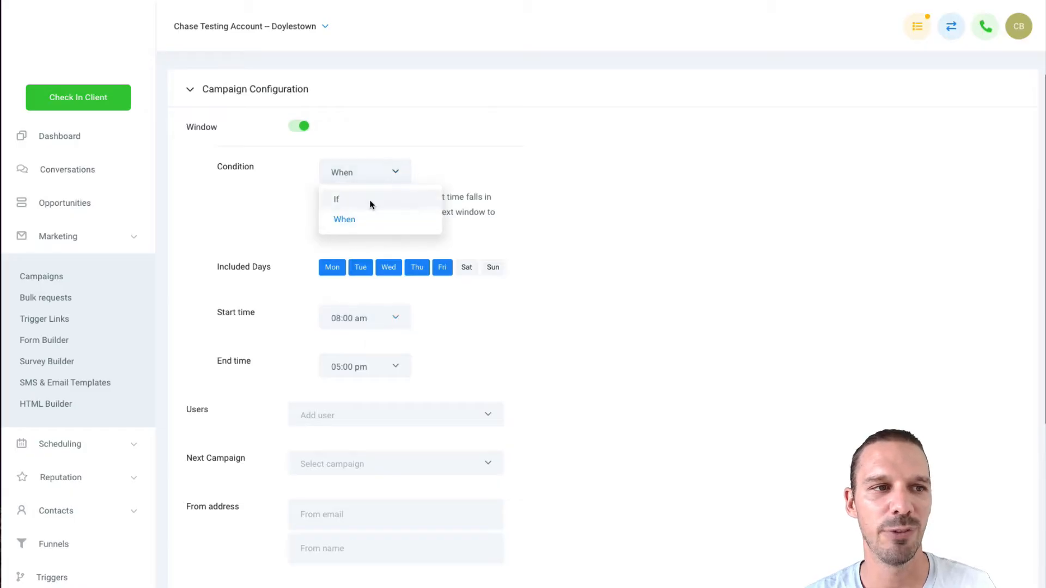
{"action": "left_click", "coordinate": [369, 204]}
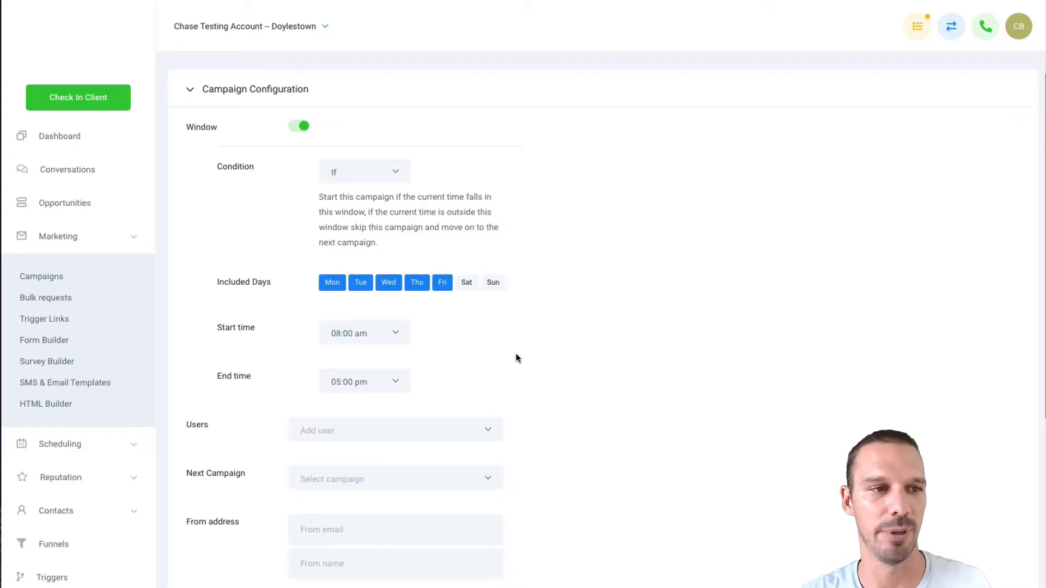
{"action": "left_click", "coordinate": [380, 174]}
{"action": "left_click", "coordinate": [359, 215]}
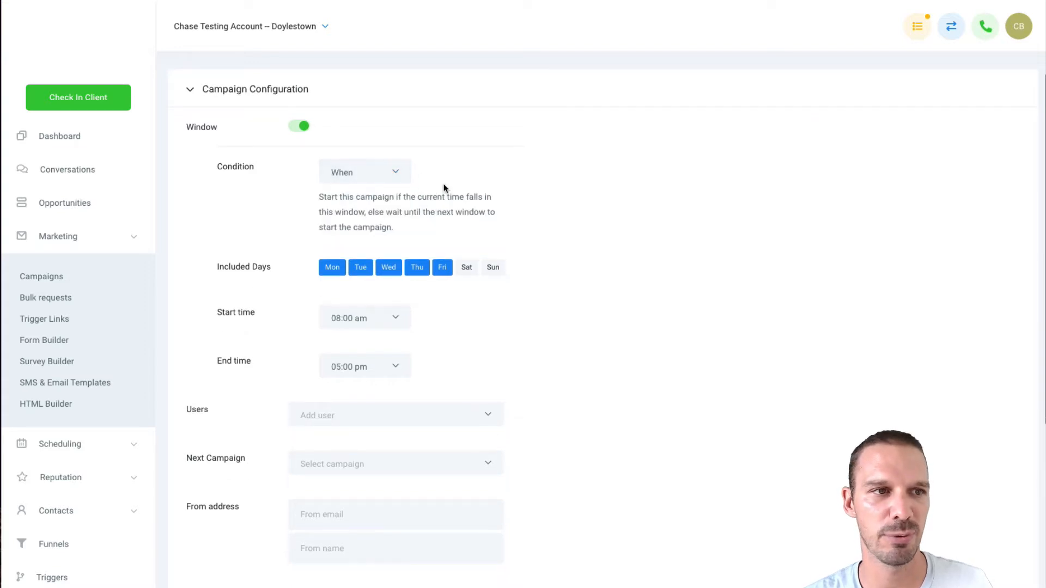
Review the choices offered for the campaign's Users and Next Campaign settings.
{"action": "scroll", "coordinate": [561, 267], "scroll_direction": "down", "scroll_amount": 1}
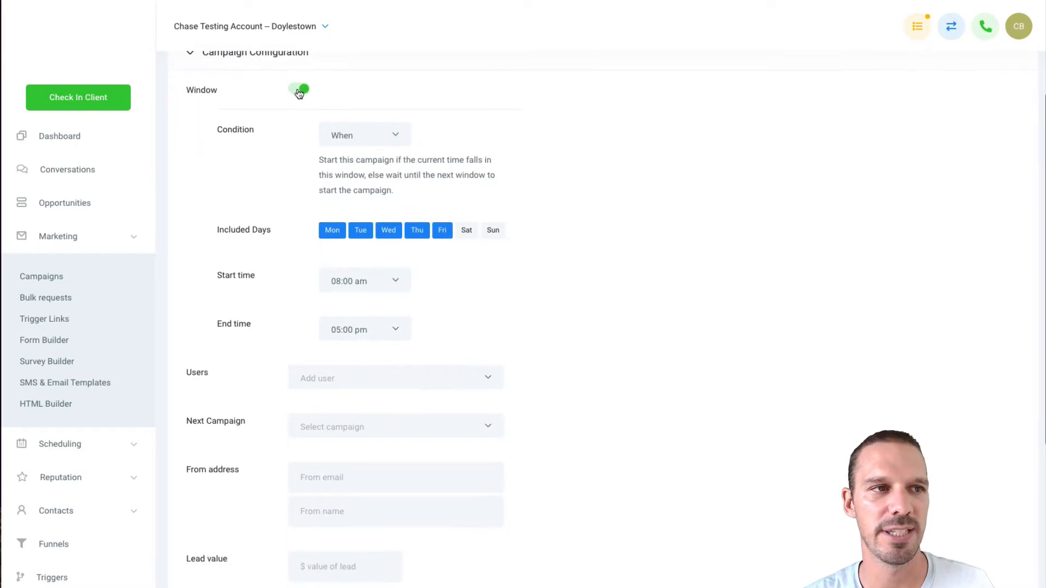
{"action": "scroll", "coordinate": [539, 297], "scroll_direction": "down", "scroll_amount": 3}
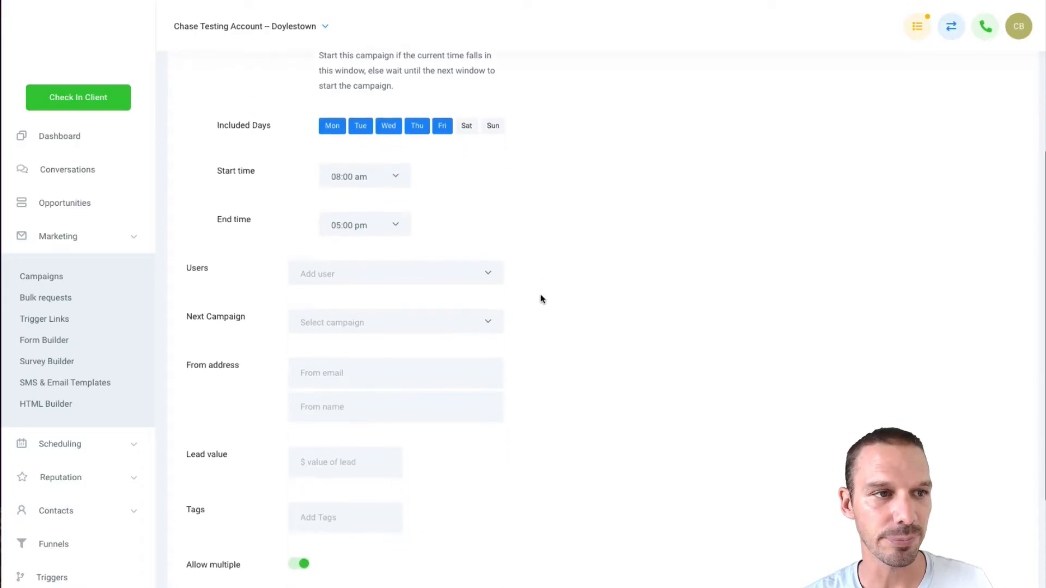
{"action": "left_click", "coordinate": [475, 265]}
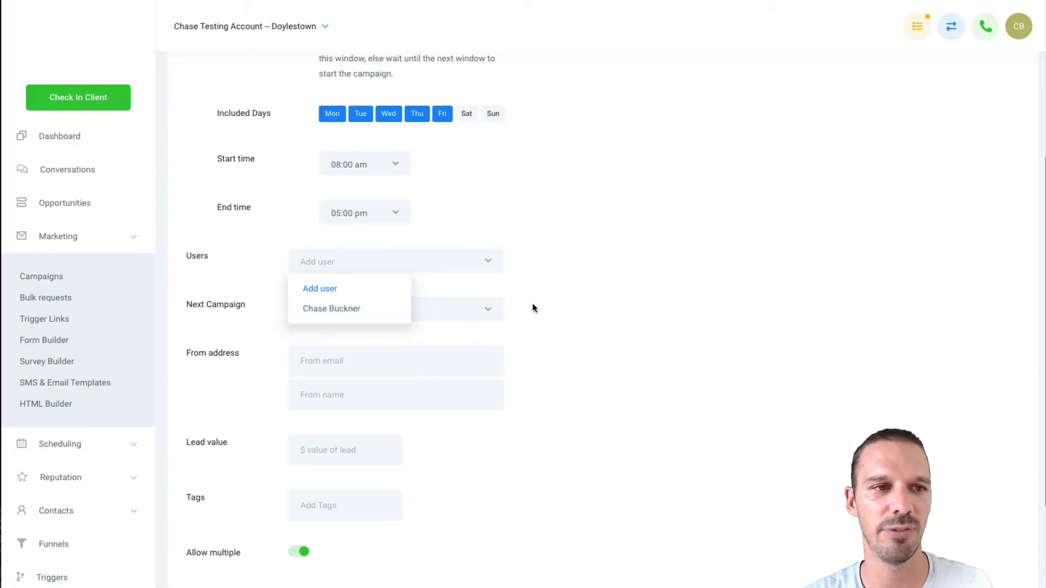
{"action": "left_click", "coordinate": [598, 297]}
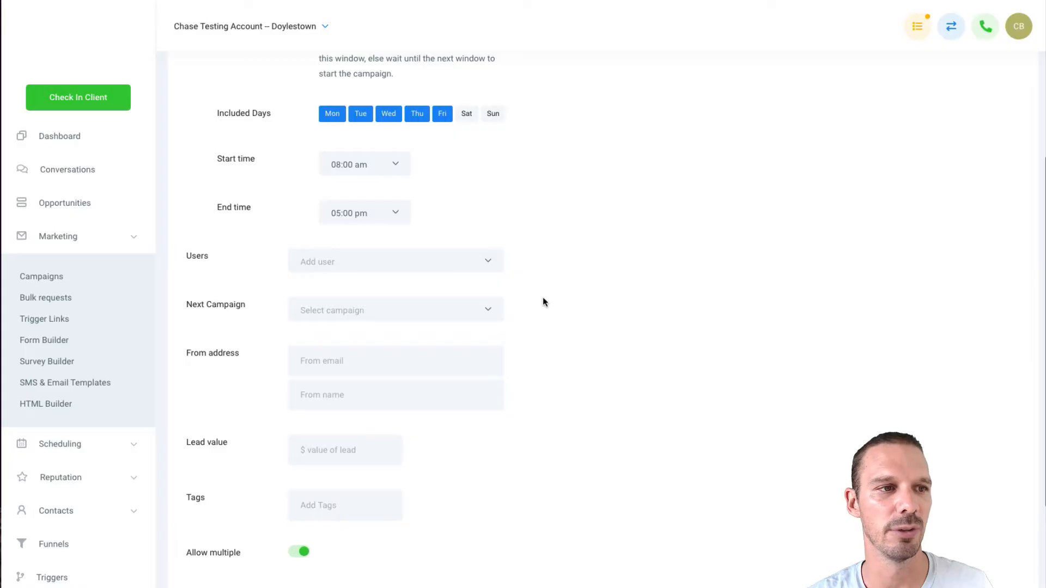
{"action": "scroll", "coordinate": [543, 302], "scroll_direction": "down", "scroll_amount": 2}
{"action": "scroll", "coordinate": [583, 387], "scroll_direction": "down", "scroll_amount": 1}
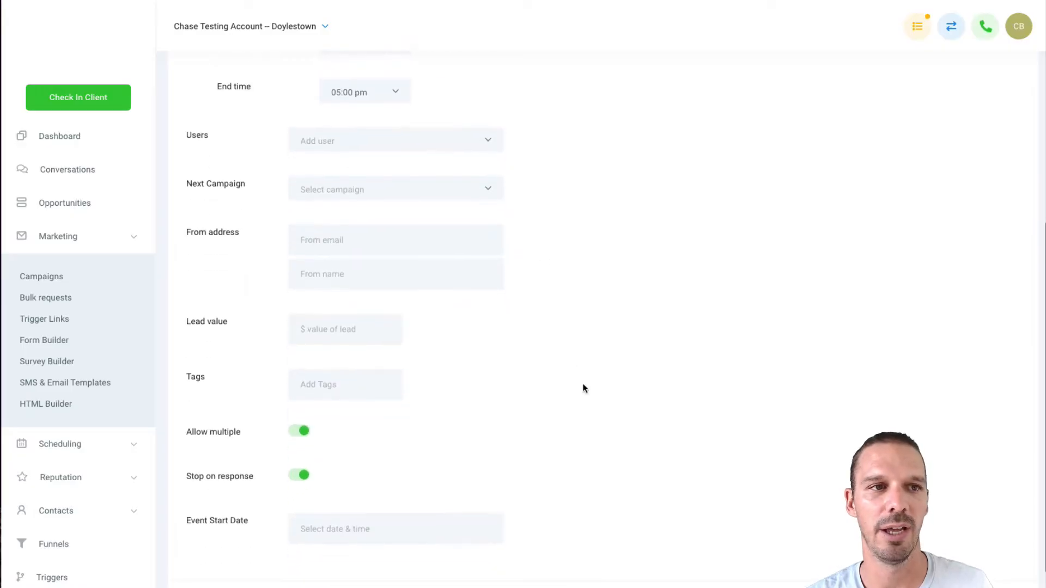
{"action": "left_click", "coordinate": [467, 195]}
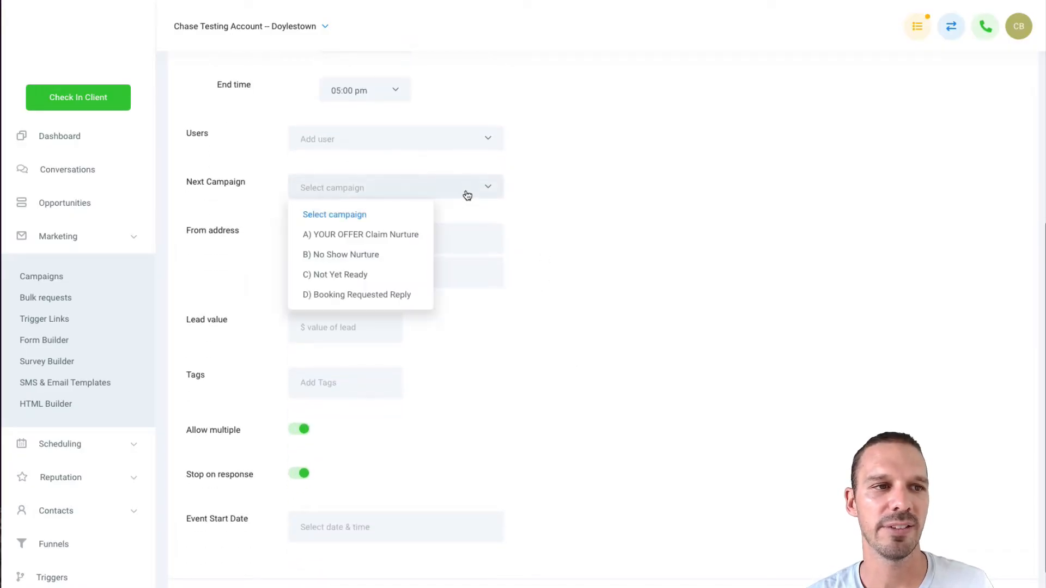
{"action": "left_click", "coordinate": [471, 194]}
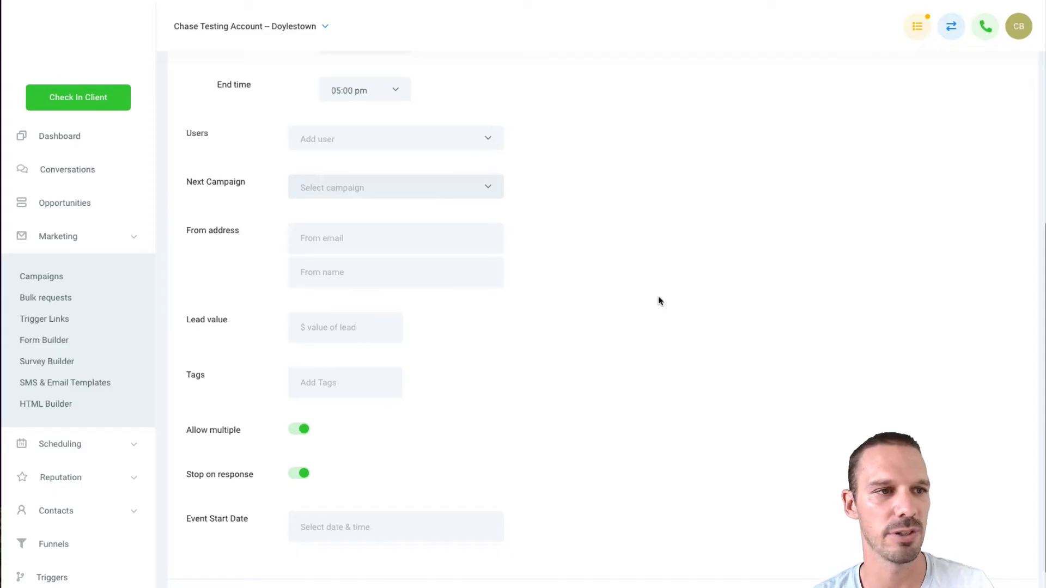
Fill the From email with the suggested contact address and clear it again.
{"action": "left_click", "coordinate": [366, 237]}
{"action": "left_click", "coordinate": [609, 256]}
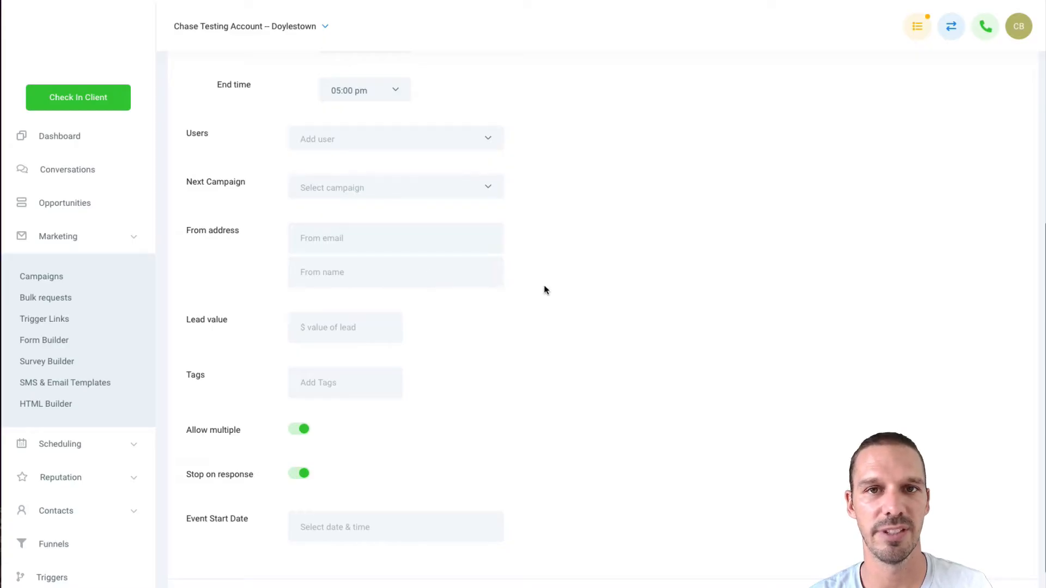
{"action": "left_click", "coordinate": [399, 244]}
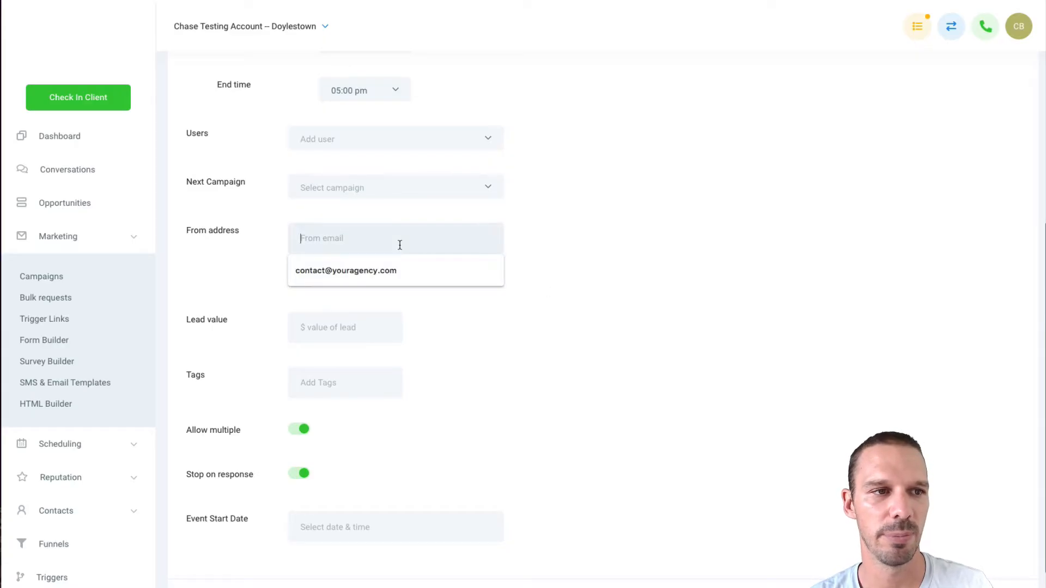
{"action": "left_click", "coordinate": [381, 267]}
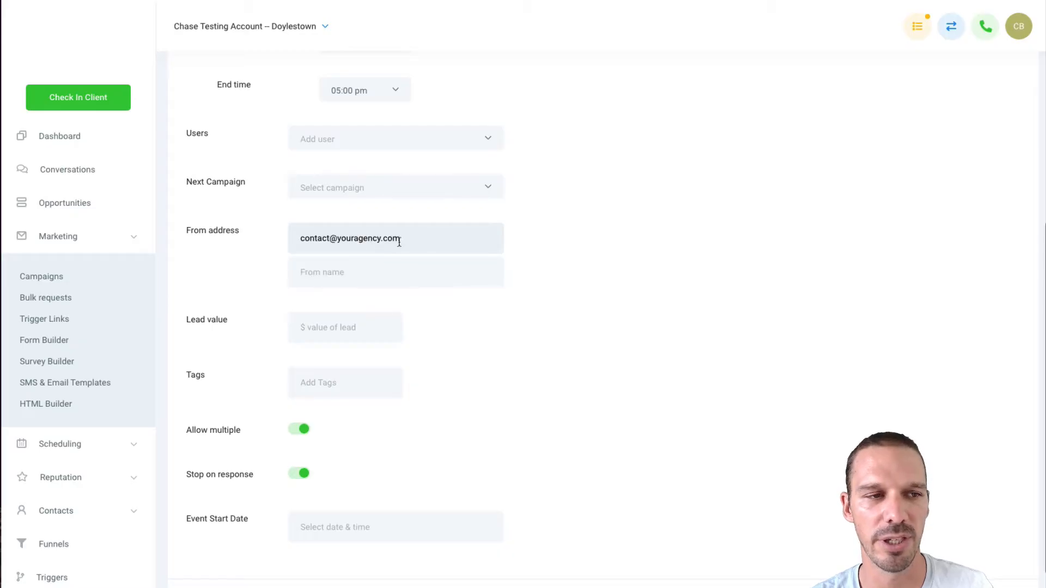
{"action": "left_click", "coordinate": [365, 265]}
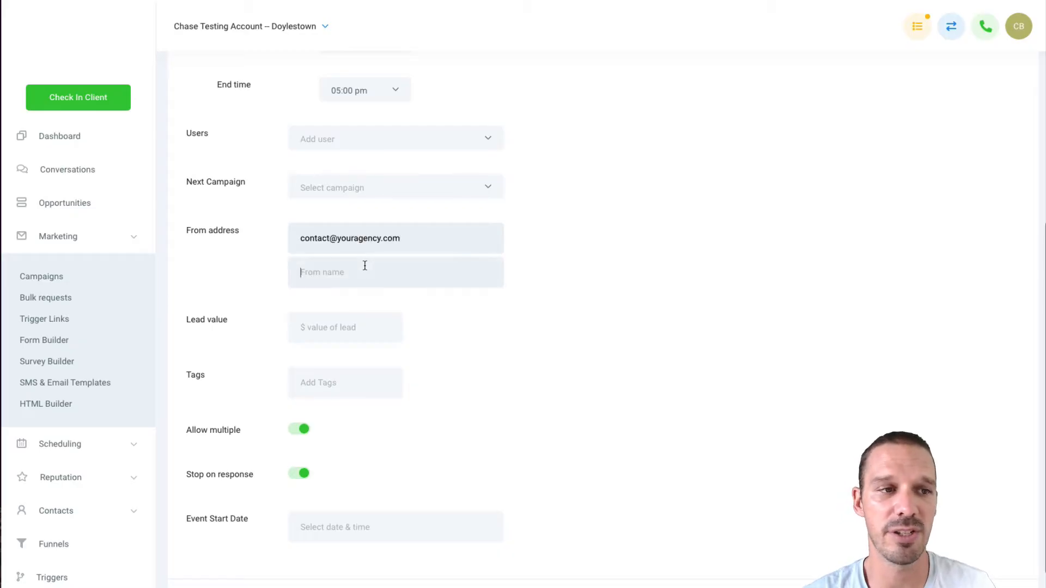
{"action": "triple_click", "coordinate": [421, 238]}
{"action": "key", "text": "BackSpace"}
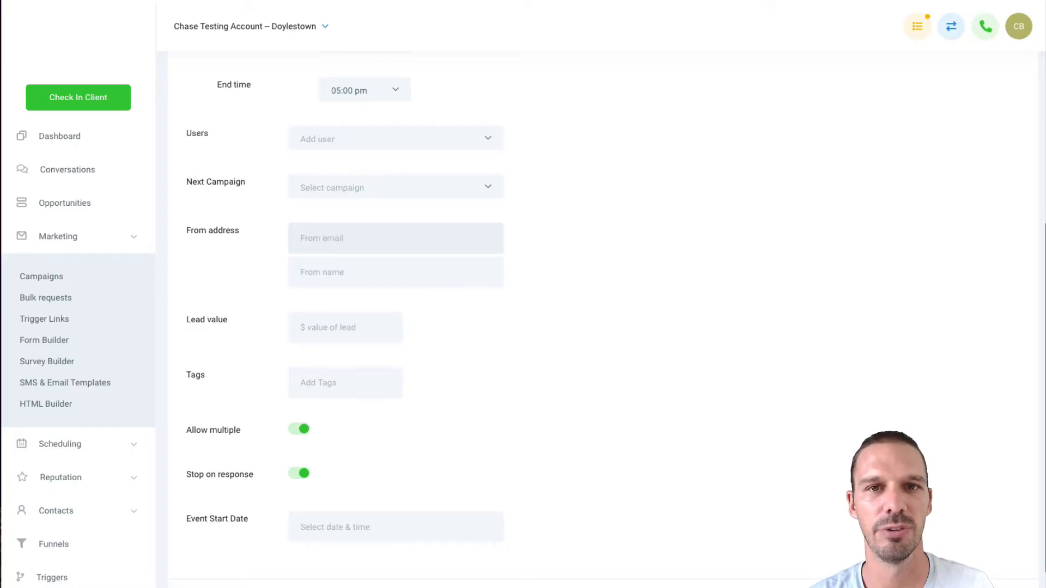
Go through the Lead value and Tags fields, and turn Allow multiple off and back on.
{"action": "scroll", "coordinate": [690, 311], "scroll_direction": "down", "scroll_amount": 2}
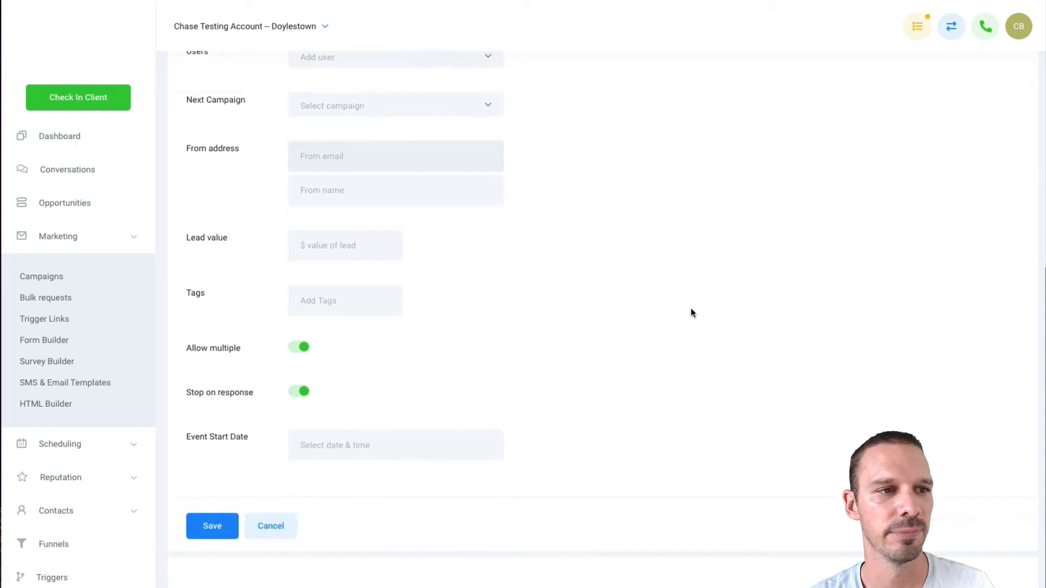
{"action": "scroll", "coordinate": [691, 312], "scroll_direction": "down", "scroll_amount": 1}
{"action": "key", "text": "Tab"}
{"action": "key", "text": "Tab"}
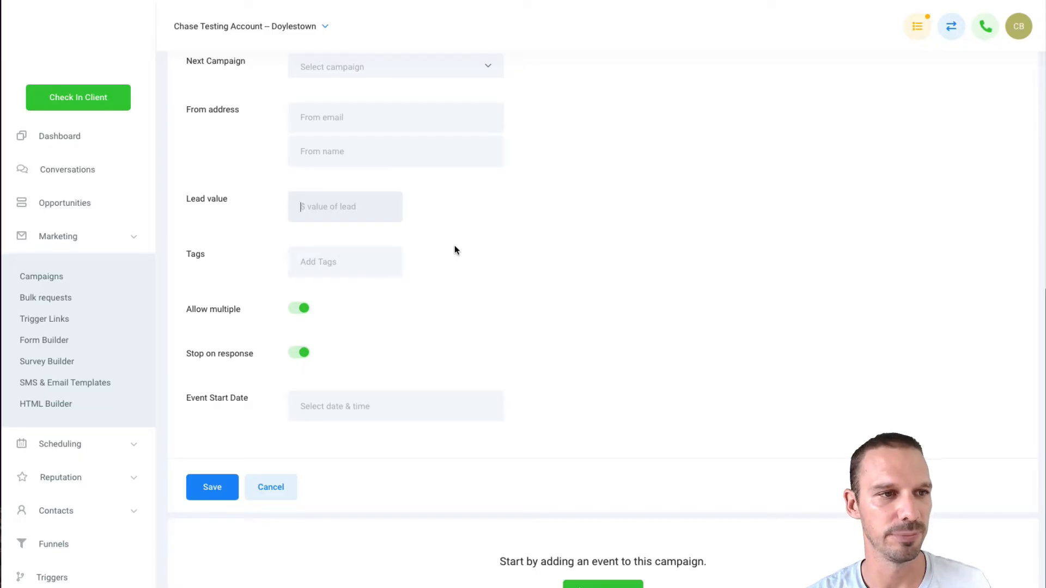
{"action": "left_click", "coordinate": [371, 261]}
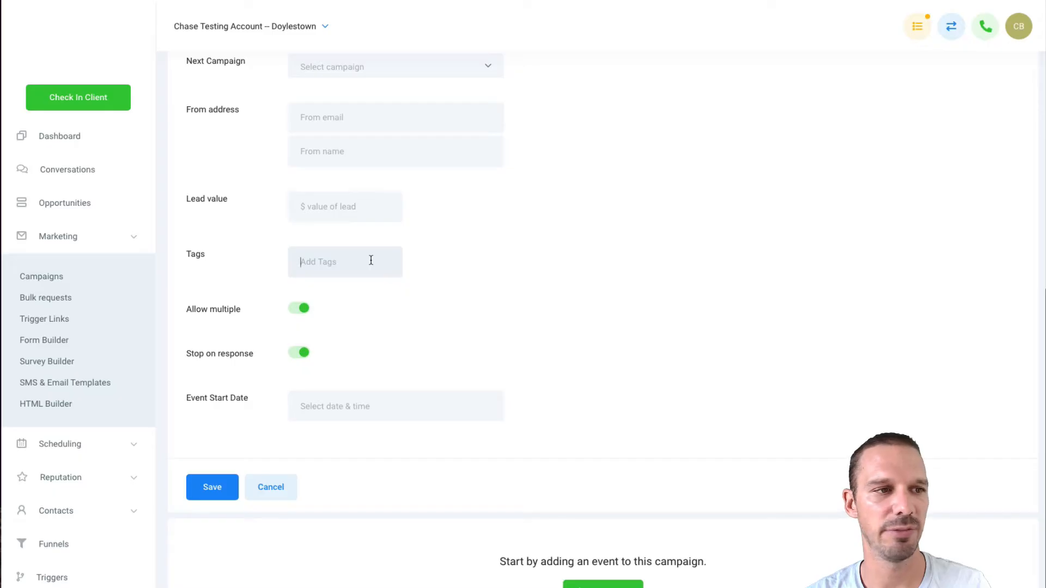
{"action": "left_click", "coordinate": [299, 310]}
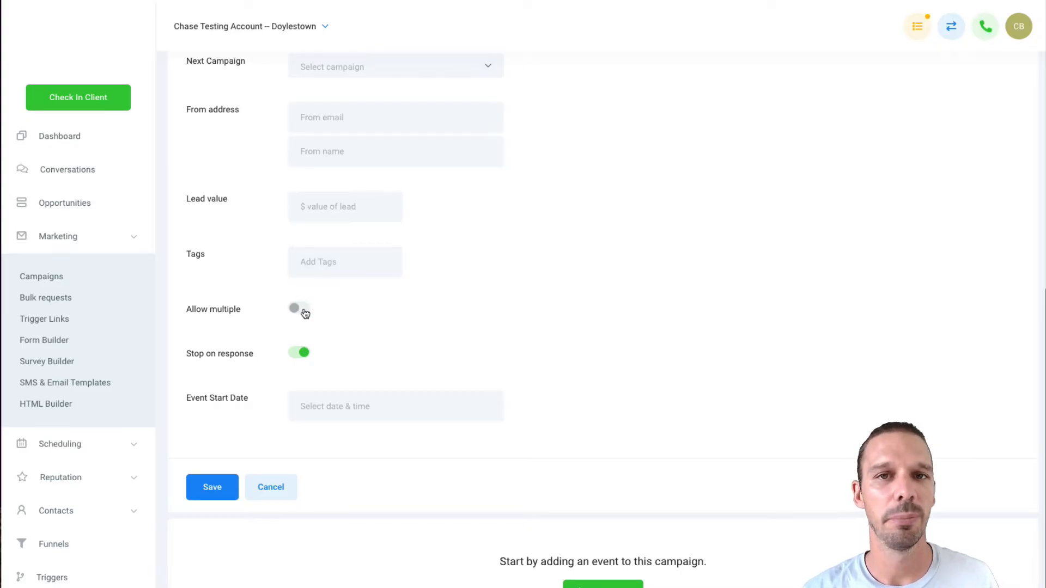
{"action": "left_click", "coordinate": [303, 311]}
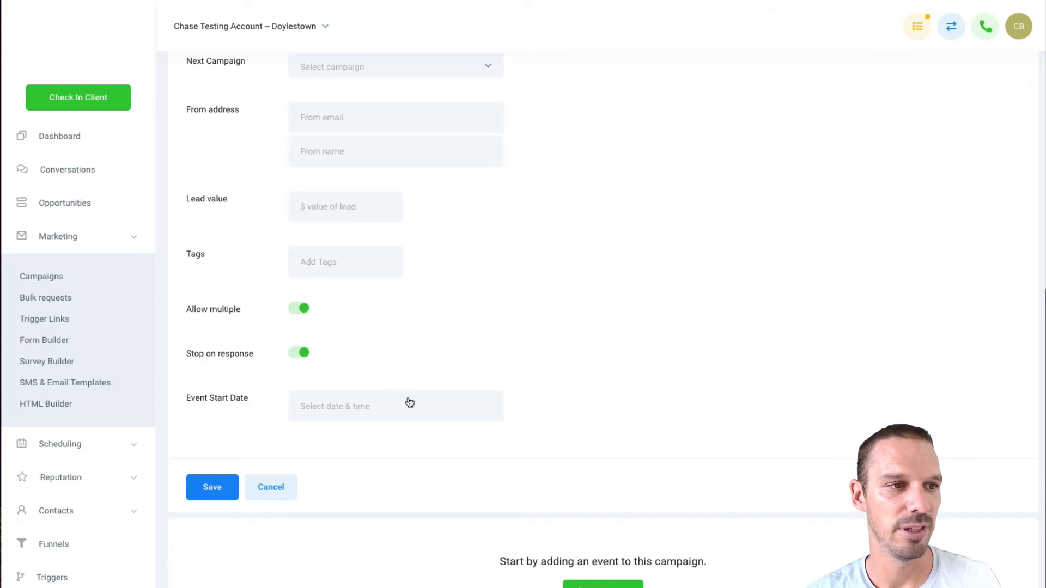
Set the campaign's Event Start Date to Fri, Jan 31, 2020 2:50 PM.
{"action": "scroll", "coordinate": [410, 402], "scroll_direction": "down", "scroll_amount": 1}
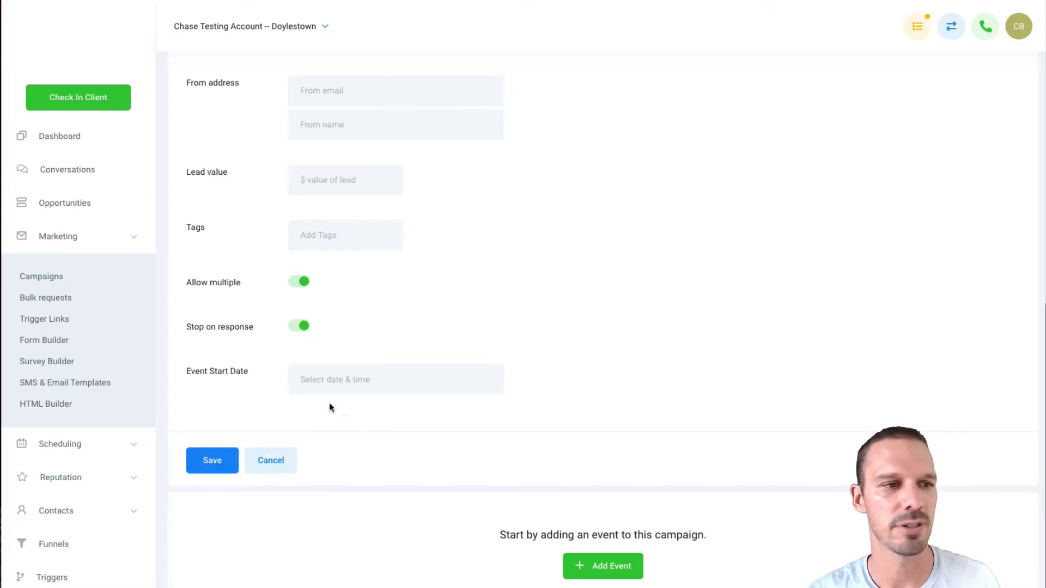
{"action": "left_click", "coordinate": [332, 378]}
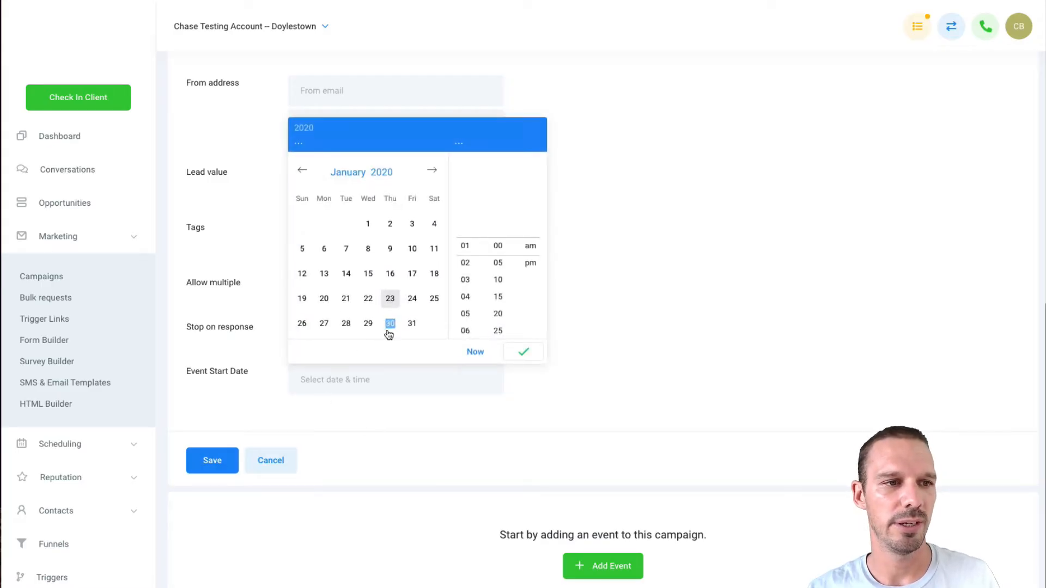
{"action": "left_click", "coordinate": [411, 326]}
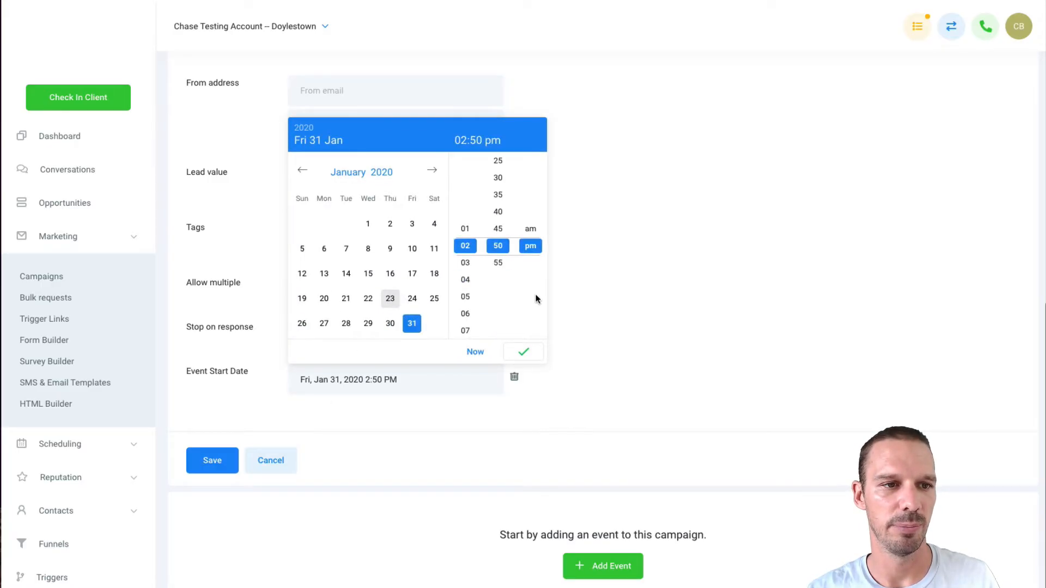
{"action": "left_click", "coordinate": [523, 352]}
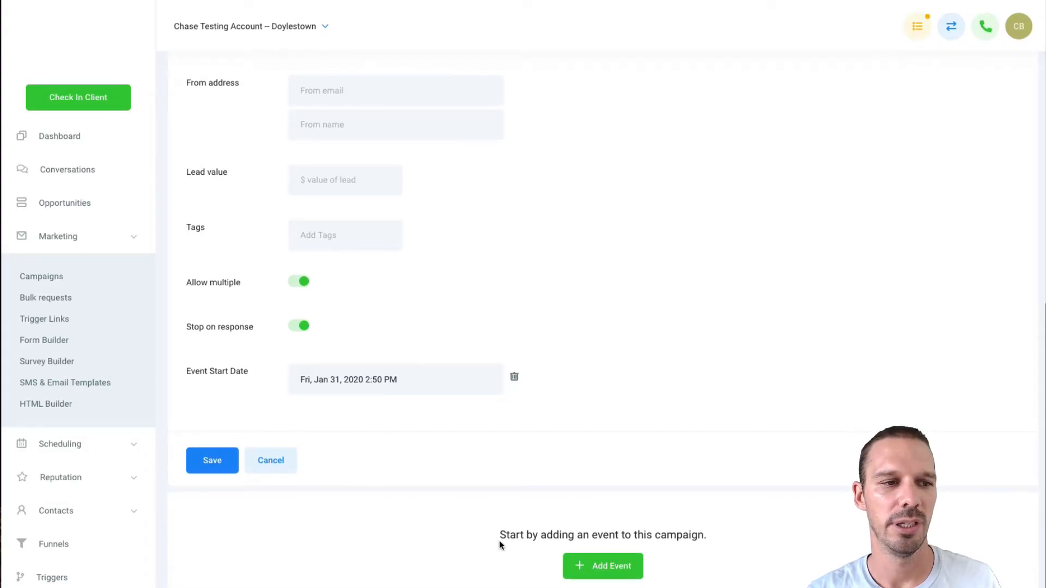
Add an SMS event to the campaign and save it with an empty message.
{"action": "left_click", "coordinate": [625, 568]}
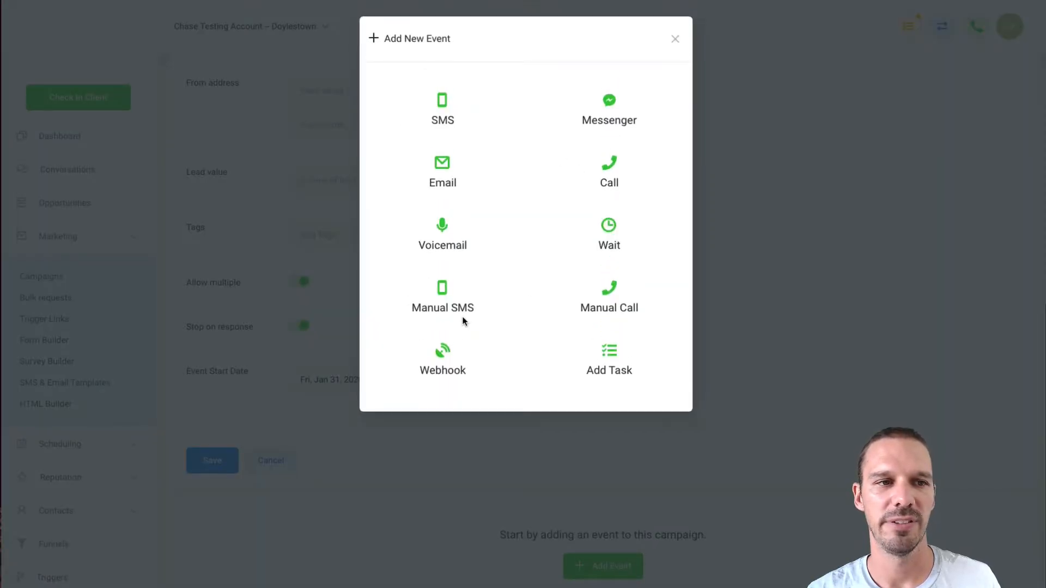
{"action": "left_click", "coordinate": [441, 120]}
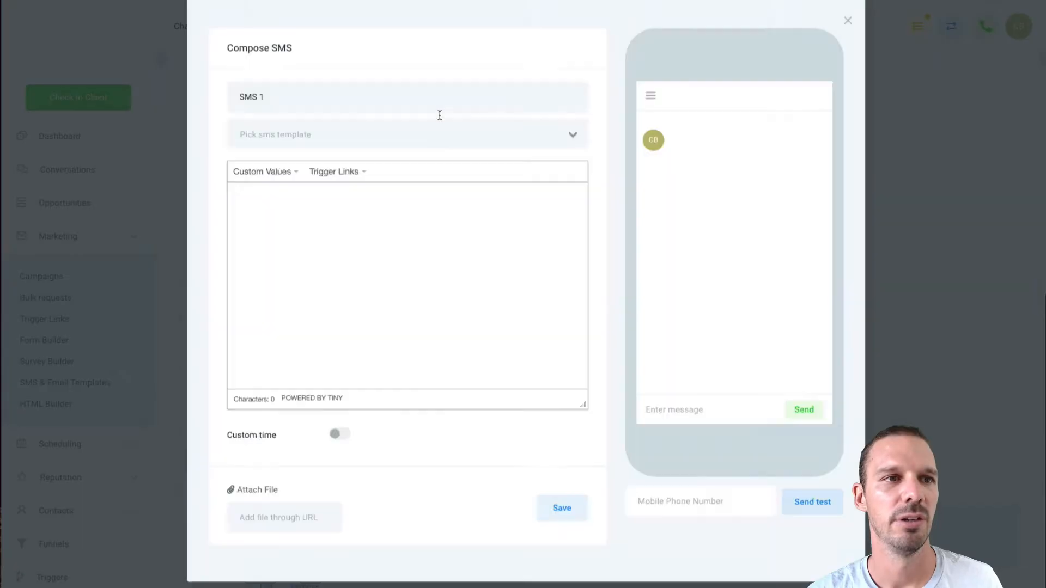
{"action": "left_click", "coordinate": [332, 218]}
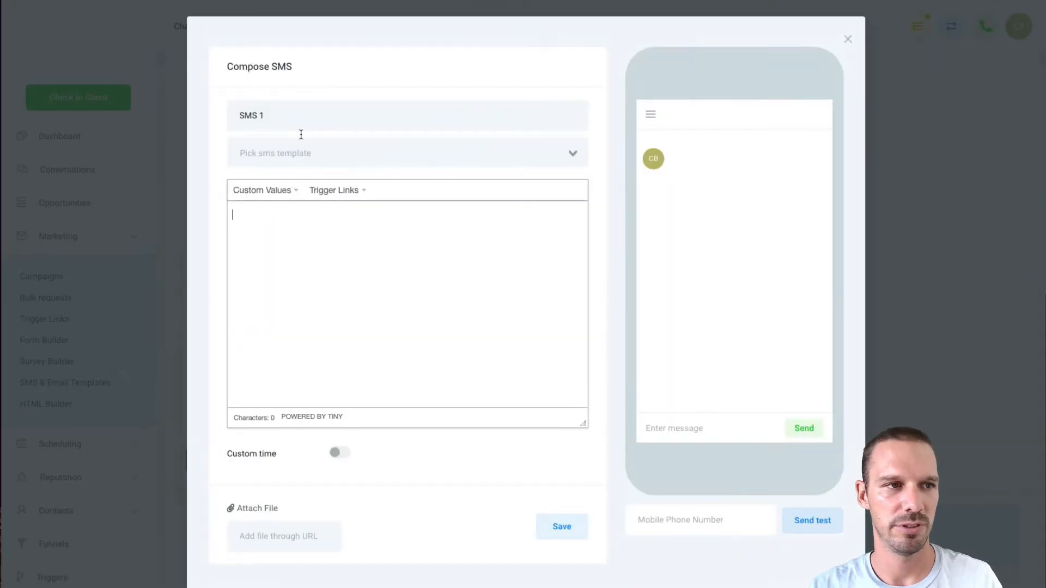
{"action": "left_click", "coordinate": [552, 523]}
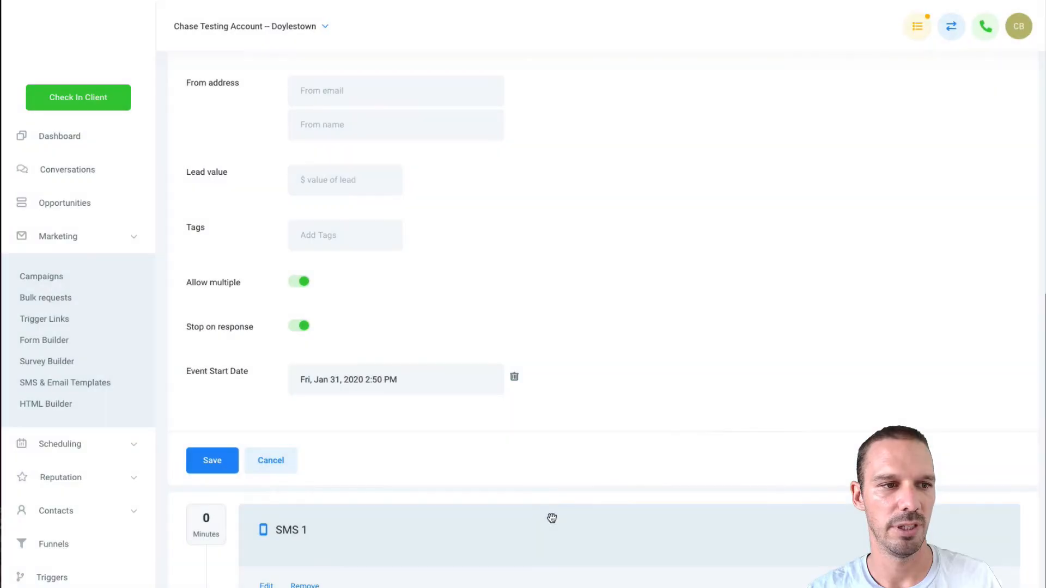
Schedule SMS 1 to send 2 days before the event start date and save the campaign configuration.
{"action": "scroll", "coordinate": [463, 506], "scroll_direction": "down", "scroll_amount": 1}
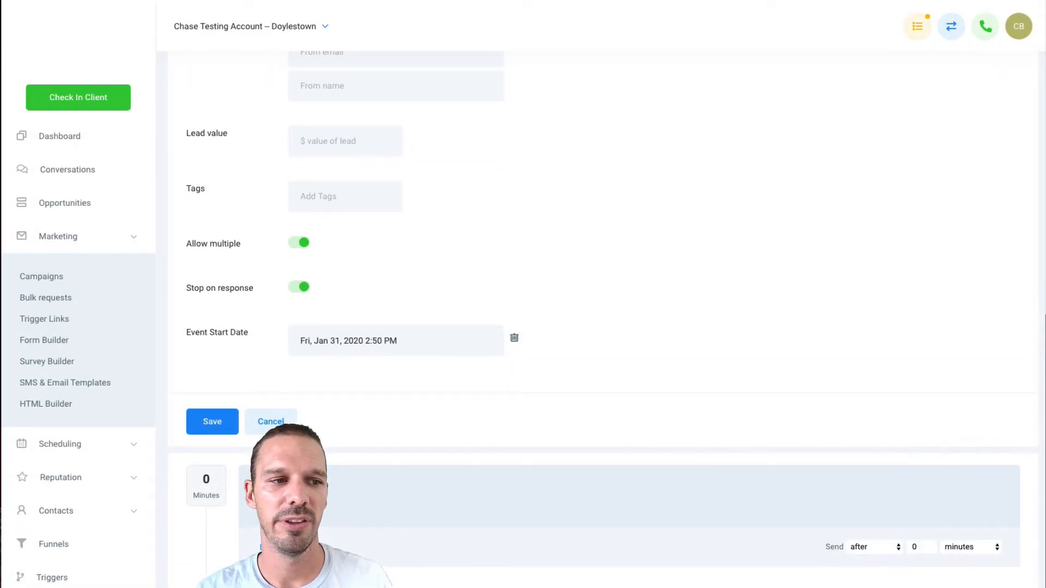
{"action": "left_click", "coordinate": [883, 548]}
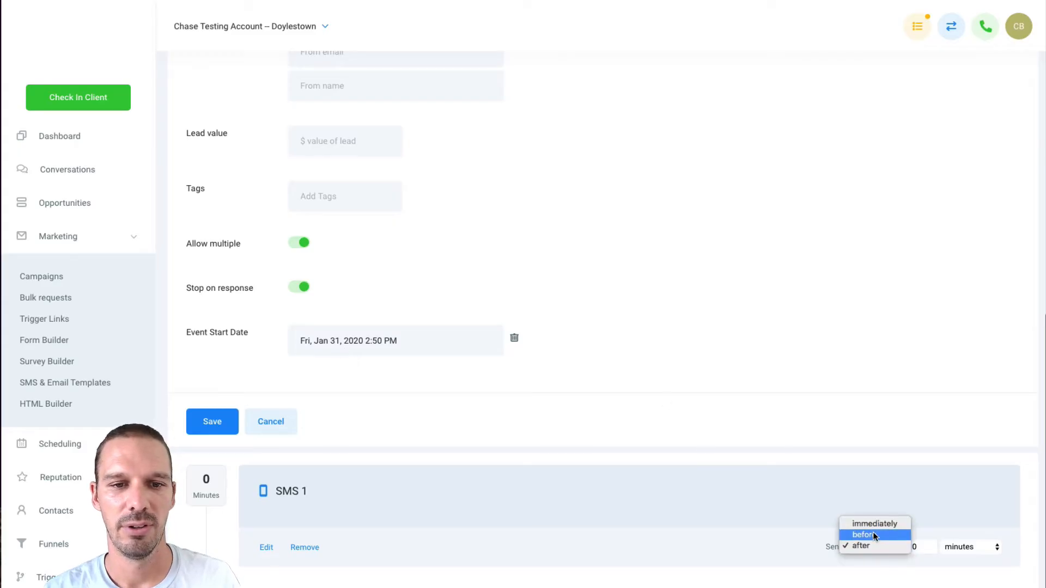
{"action": "left_click", "coordinate": [877, 536]}
{"action": "double_click", "coordinate": [915, 547]}
{"action": "type", "text": "2"}
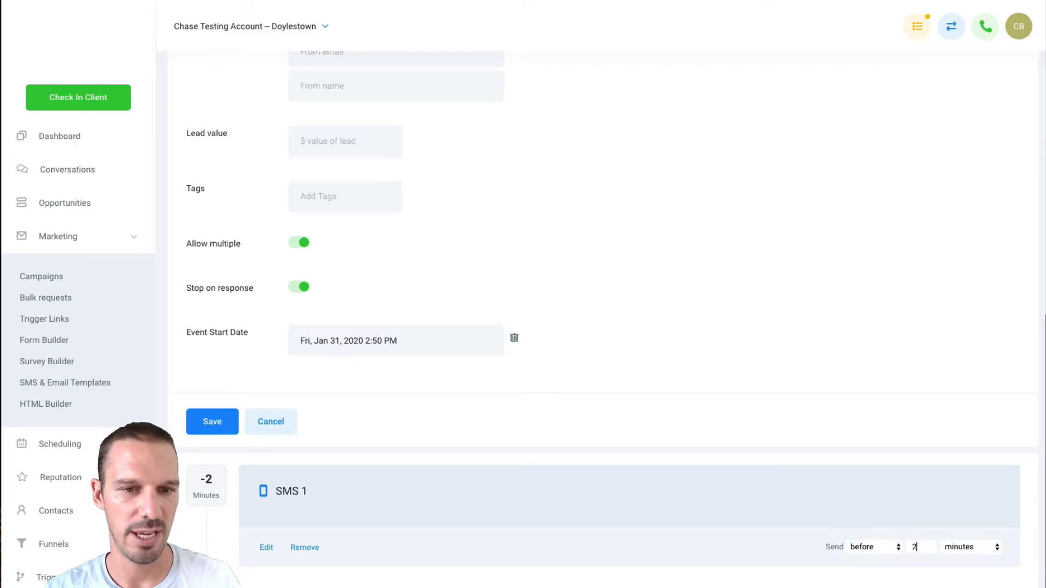
{"action": "left_click", "coordinate": [945, 549]}
{"action": "left_click", "coordinate": [945, 548]}
{"action": "left_click", "coordinate": [946, 548]}
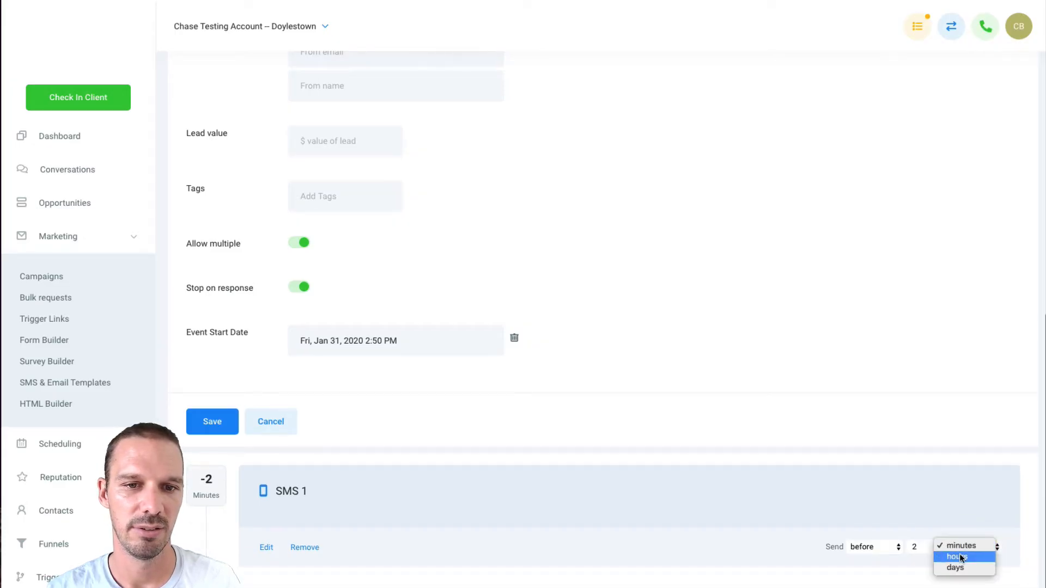
{"action": "left_click", "coordinate": [957, 567]}
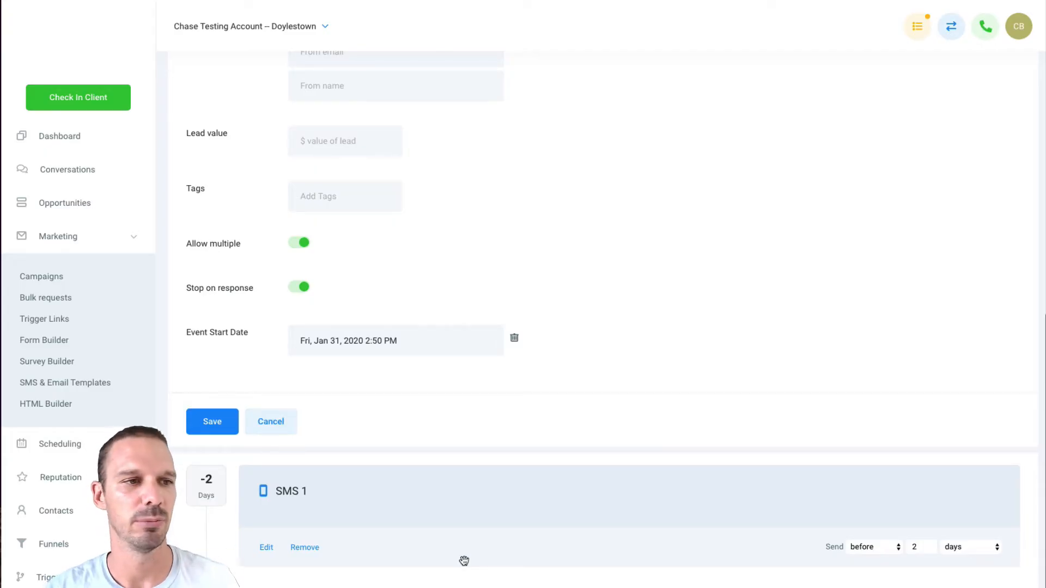
{"action": "left_click", "coordinate": [222, 428]}
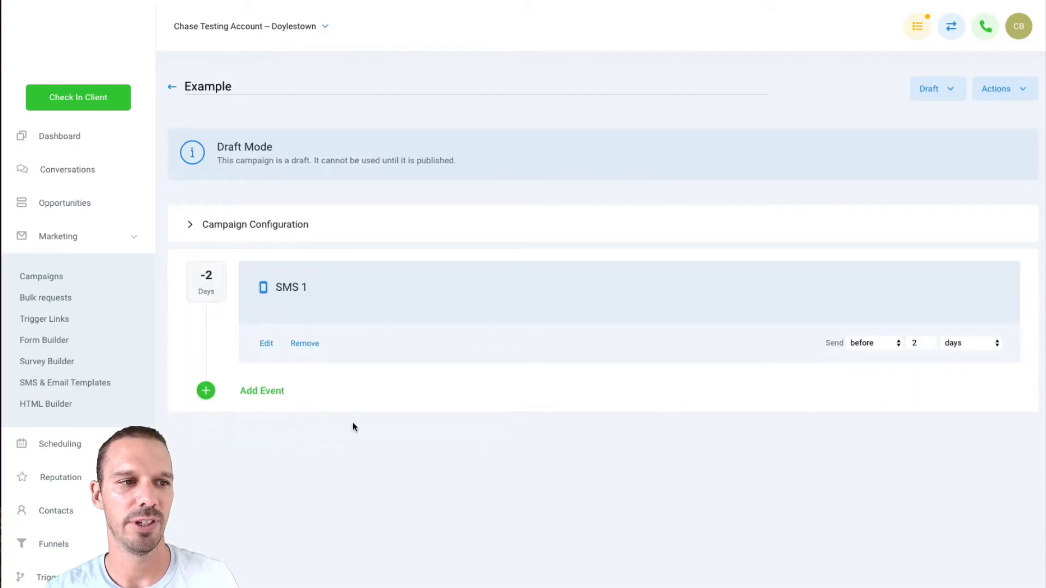
Edit the SMS 1 message to read "Hi {{contact.first_name}}," using the contact's First Name custom value.
{"action": "left_click", "coordinate": [269, 389]}
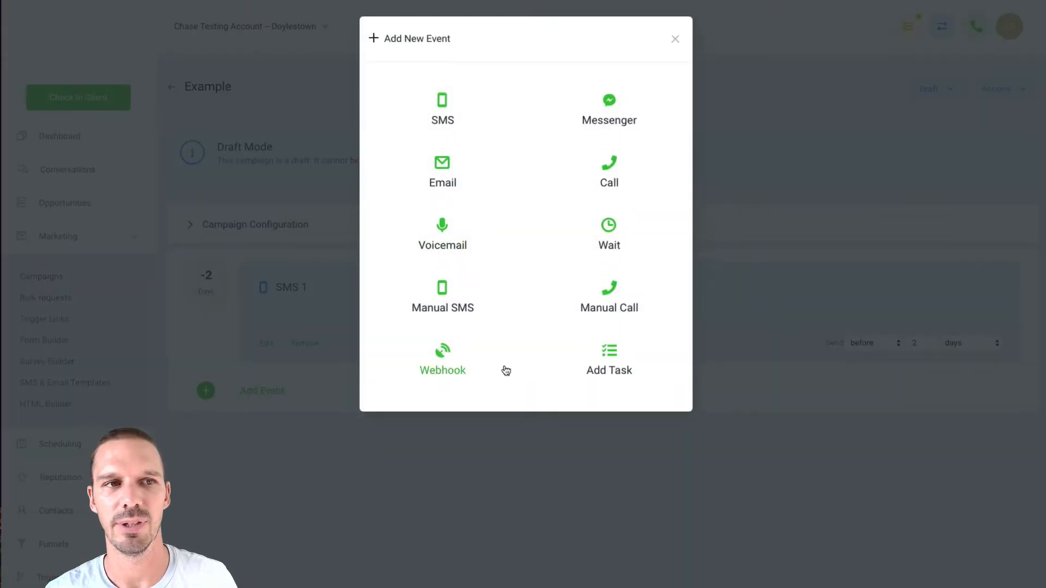
{"action": "left_click", "coordinate": [273, 348]}
{"action": "left_click", "coordinate": [267, 343]}
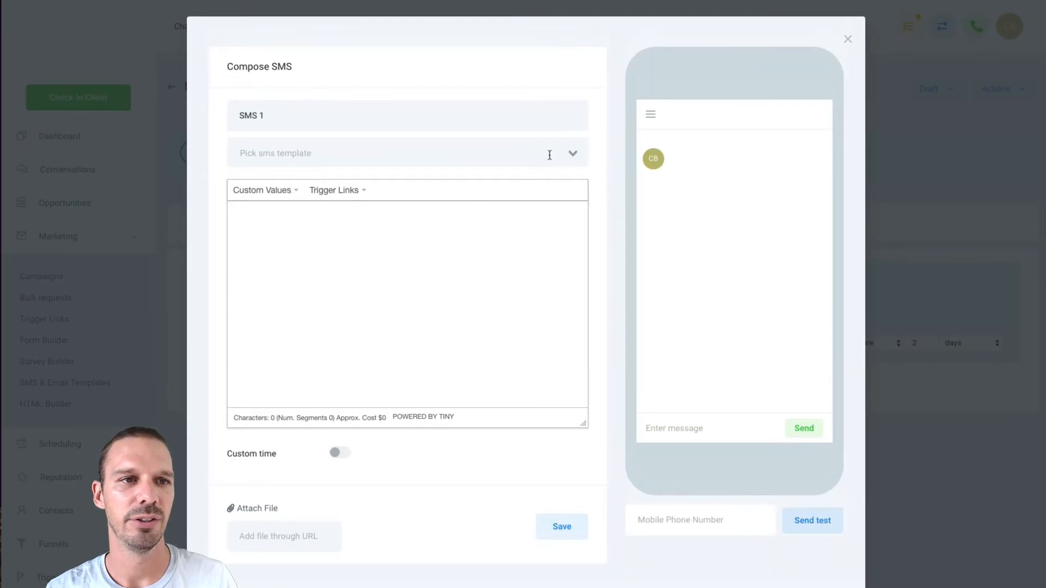
{"action": "left_click", "coordinate": [553, 151]}
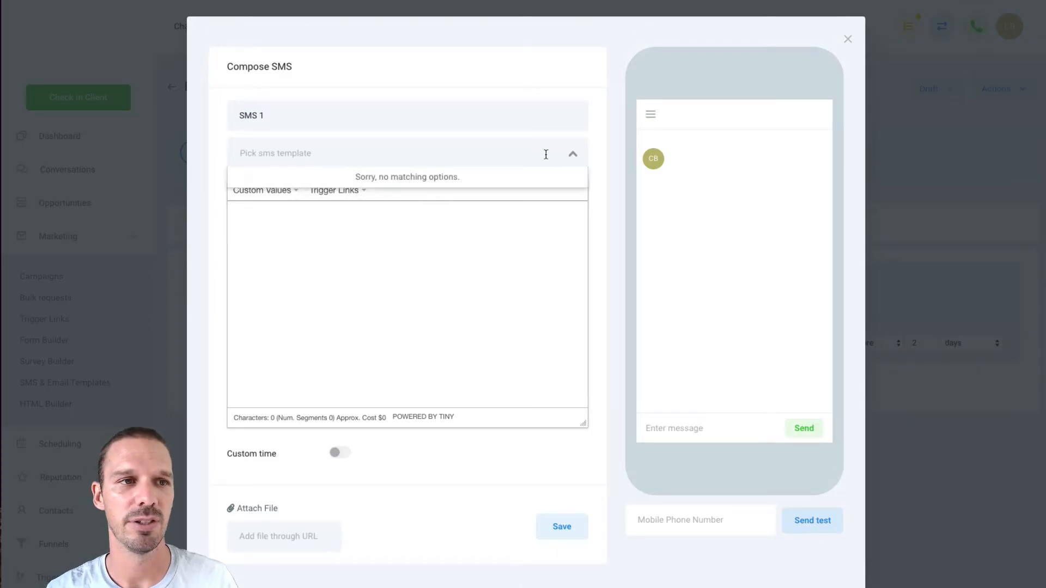
{"action": "left_click", "coordinate": [487, 226]}
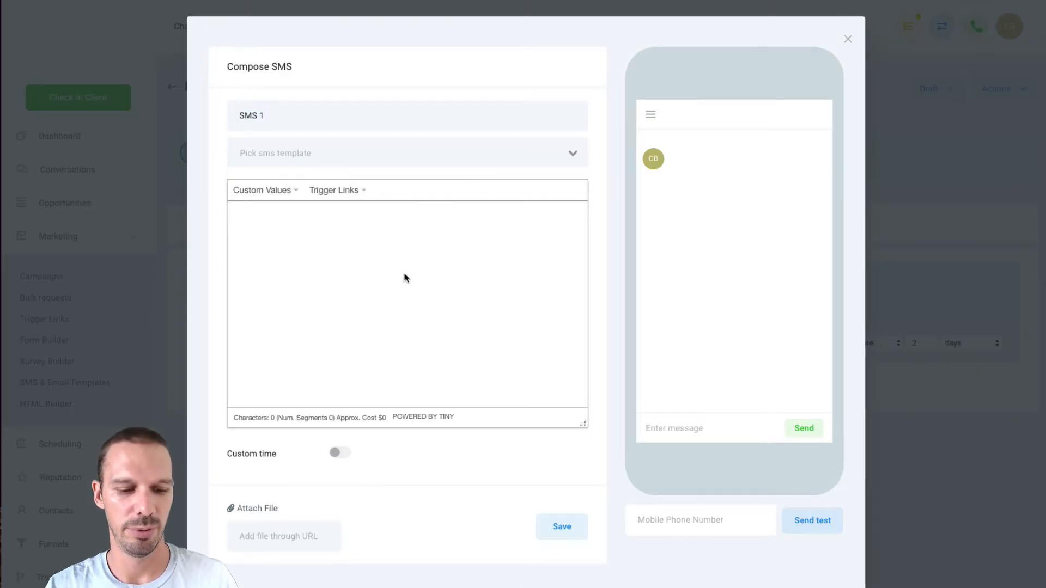
{"action": "type", "text": "Hi"}
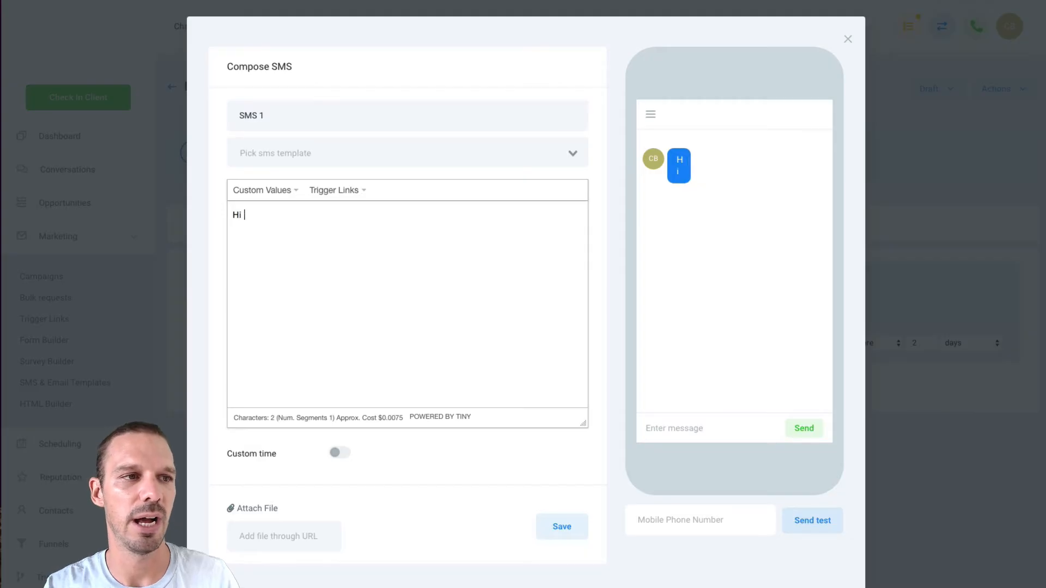
{"action": "left_click", "coordinate": [271, 196]}
{"action": "mouse_move", "coordinate": [271, 211]}
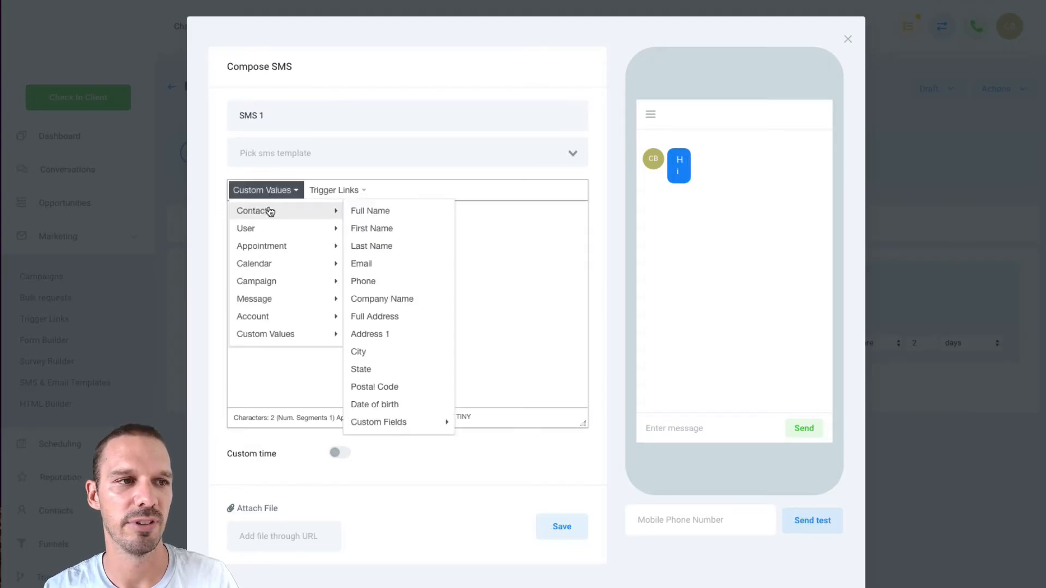
{"action": "left_click", "coordinate": [363, 228]}
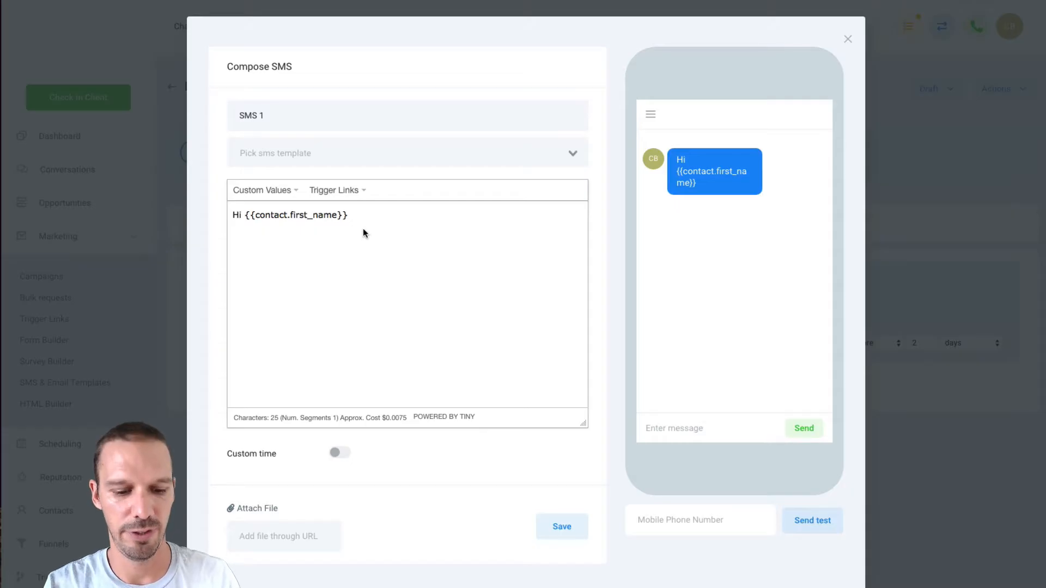
{"action": "type", "text": ","}
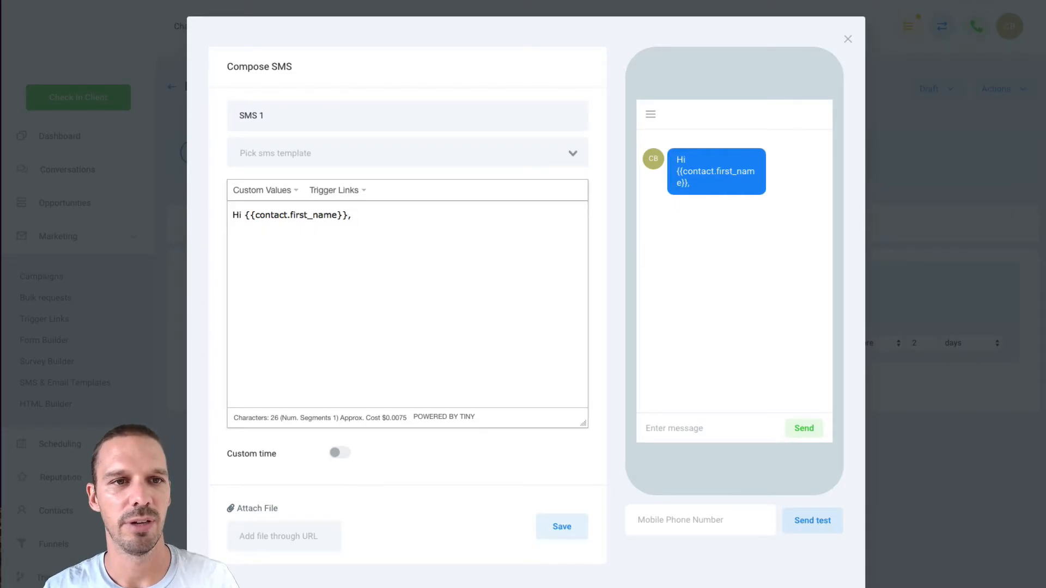
Turn Custom time on for SMS 1 to view its sending window options and turn it off again.
{"action": "left_click", "coordinate": [348, 458]}
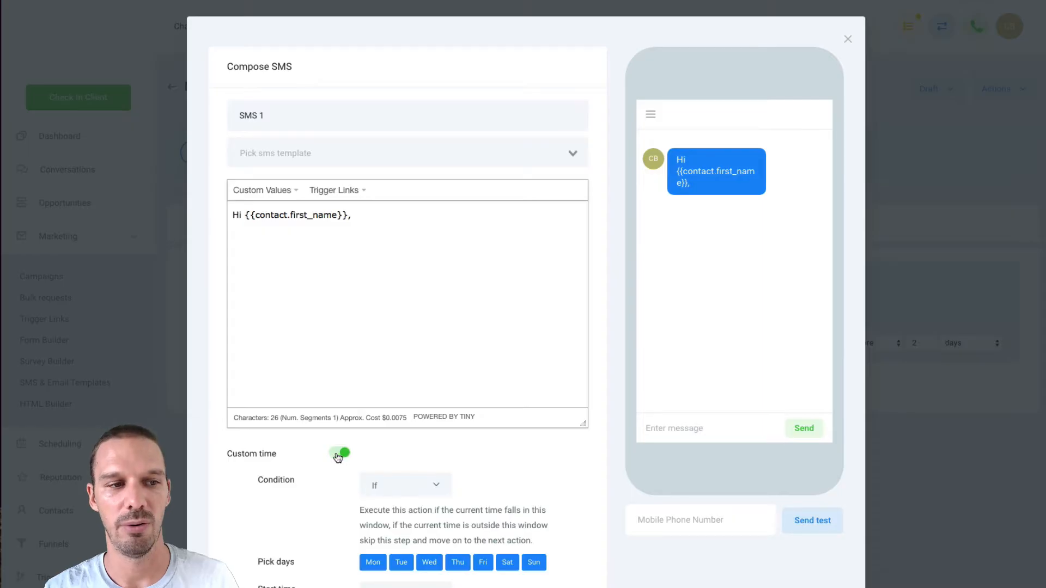
{"action": "left_click", "coordinate": [338, 456]}
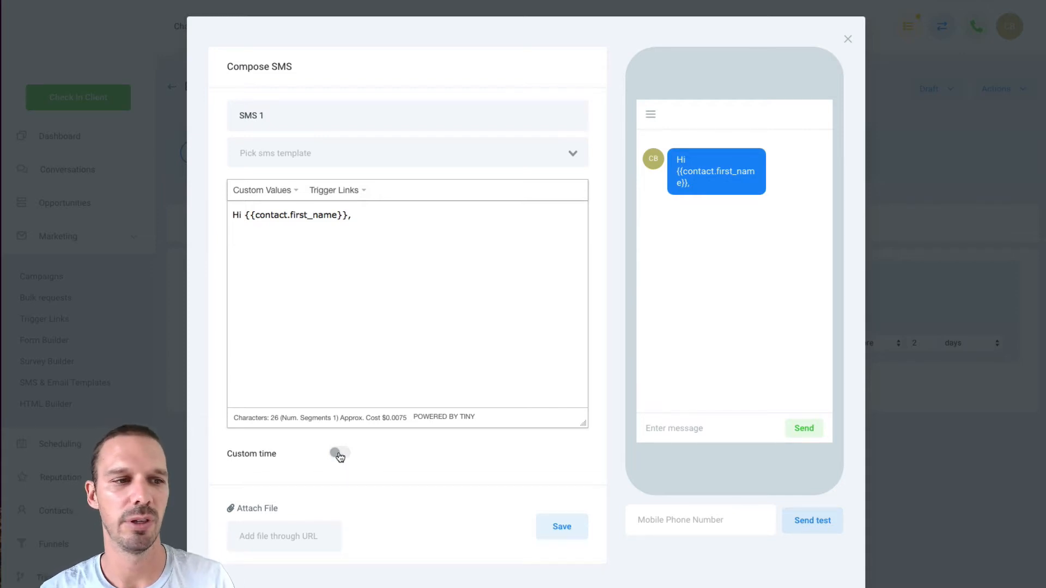
{"action": "left_click", "coordinate": [337, 455]}
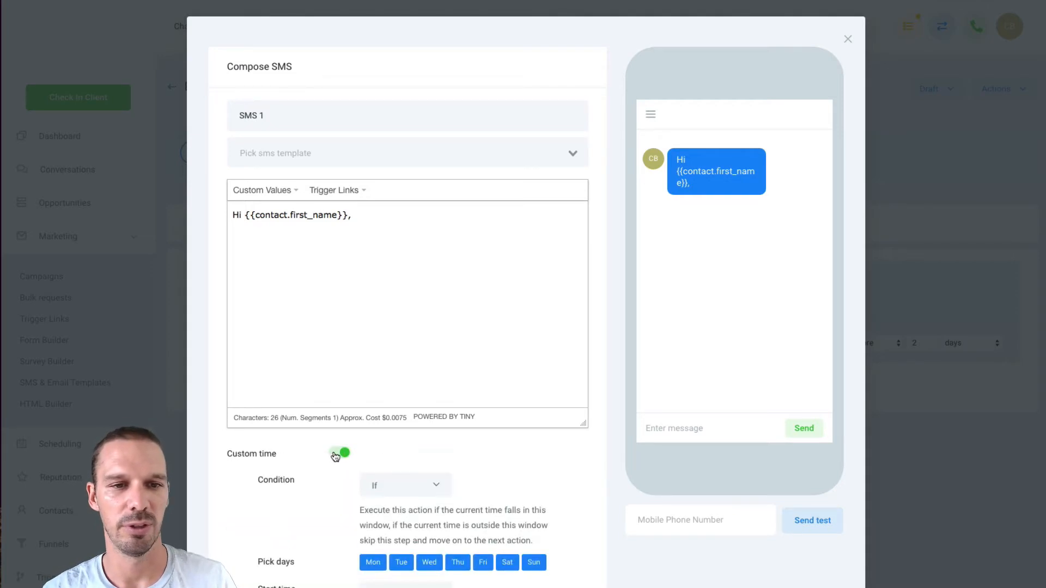
{"action": "left_click", "coordinate": [335, 455]}
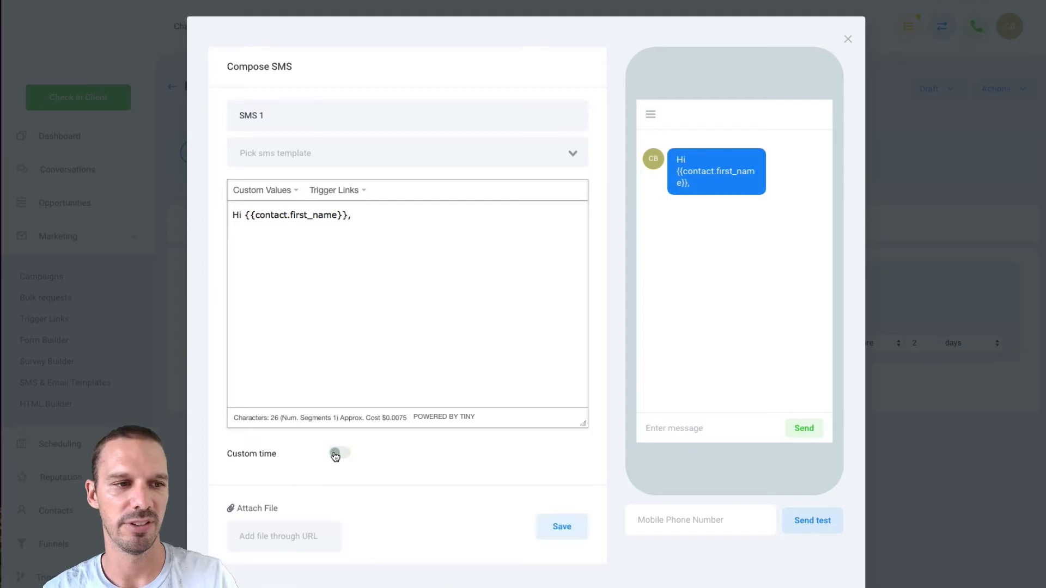
Look at the SMS's file attachment and test phone number options, and save SMS 1.
{"action": "left_click", "coordinate": [260, 509]}
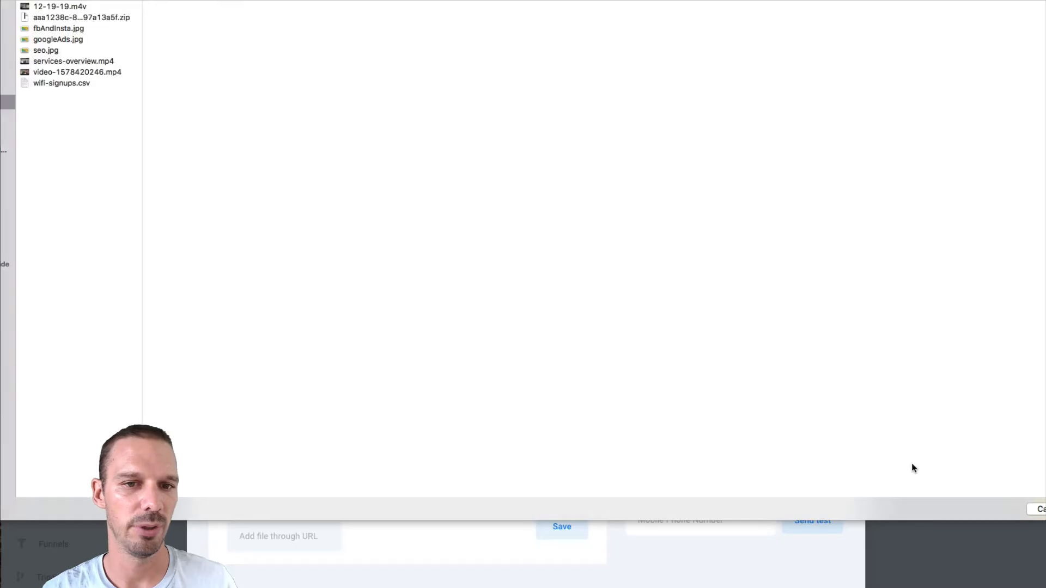
{"action": "left_click", "coordinate": [1038, 510]}
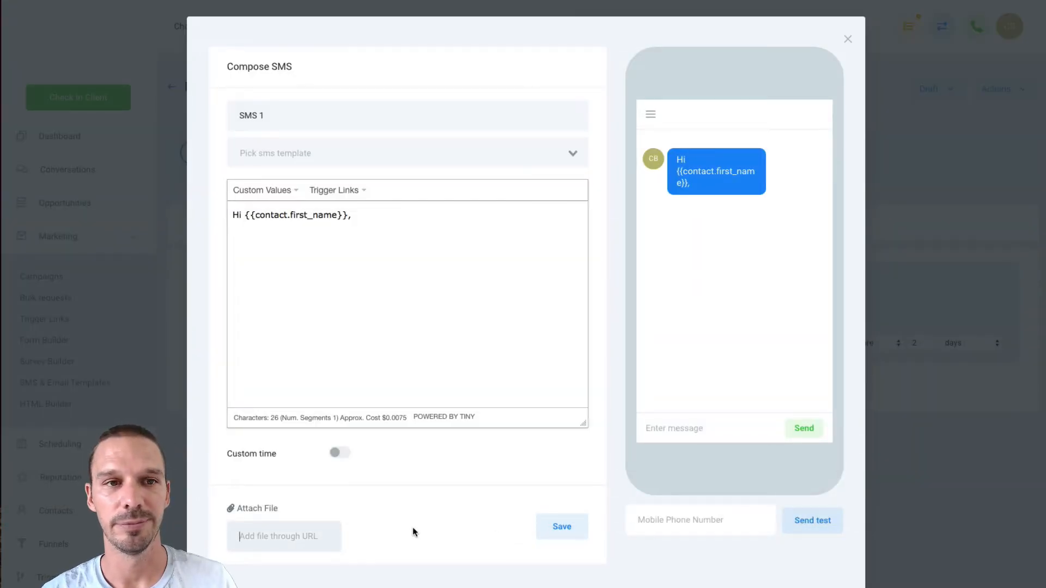
{"action": "left_click", "coordinate": [668, 521]}
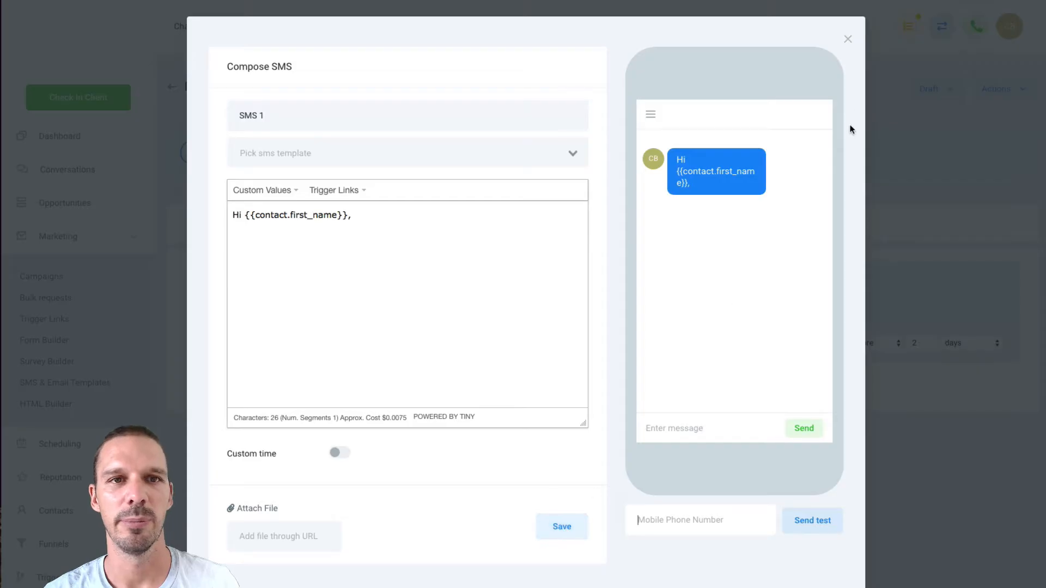
{"action": "left_click", "coordinate": [565, 528]}
Add a Messenger event to the campaign and close its editor without writing a message.
{"action": "left_click", "coordinate": [264, 407]}
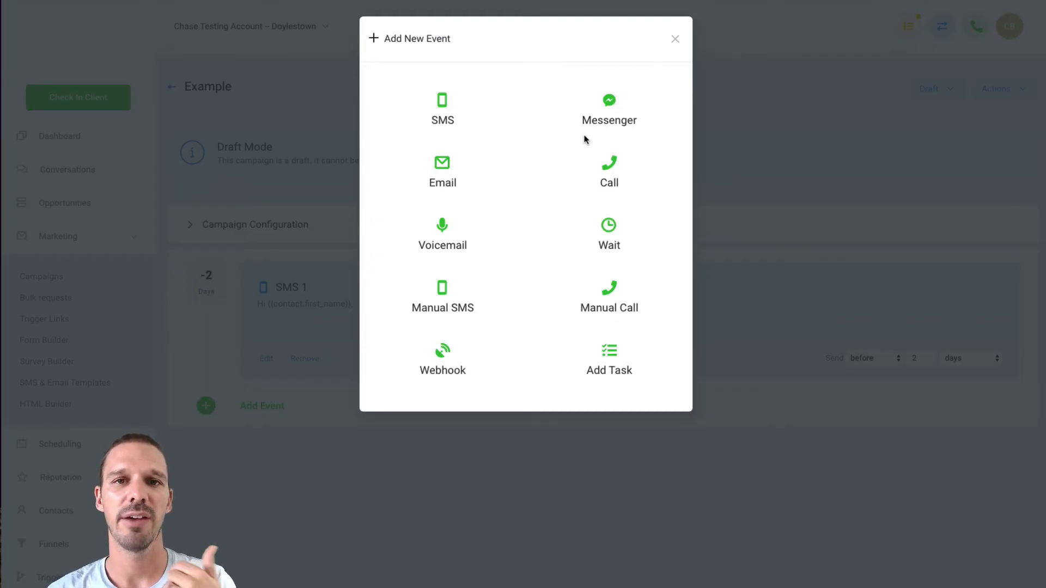
{"action": "left_click", "coordinate": [606, 123]}
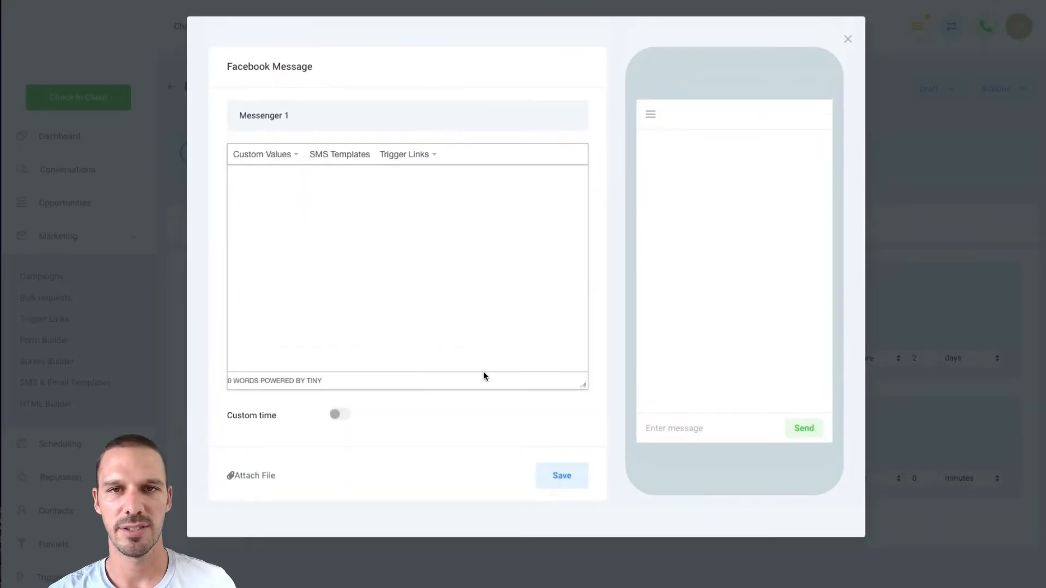
{"action": "left_click", "coordinate": [846, 41]}
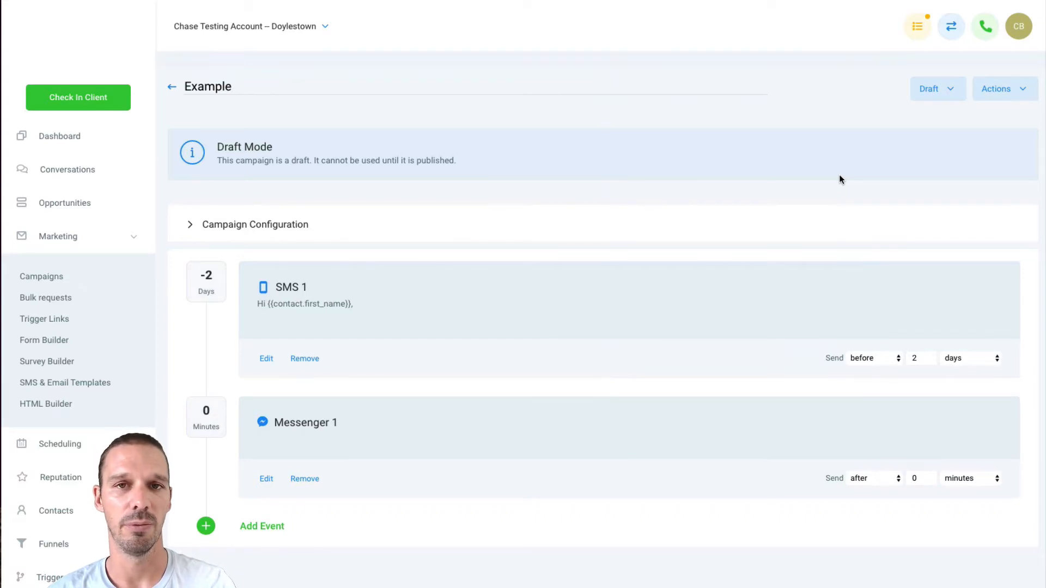
Add an Email event to the campaign and look at its subject suggestions, template field and message area.
{"action": "left_click", "coordinate": [260, 524]}
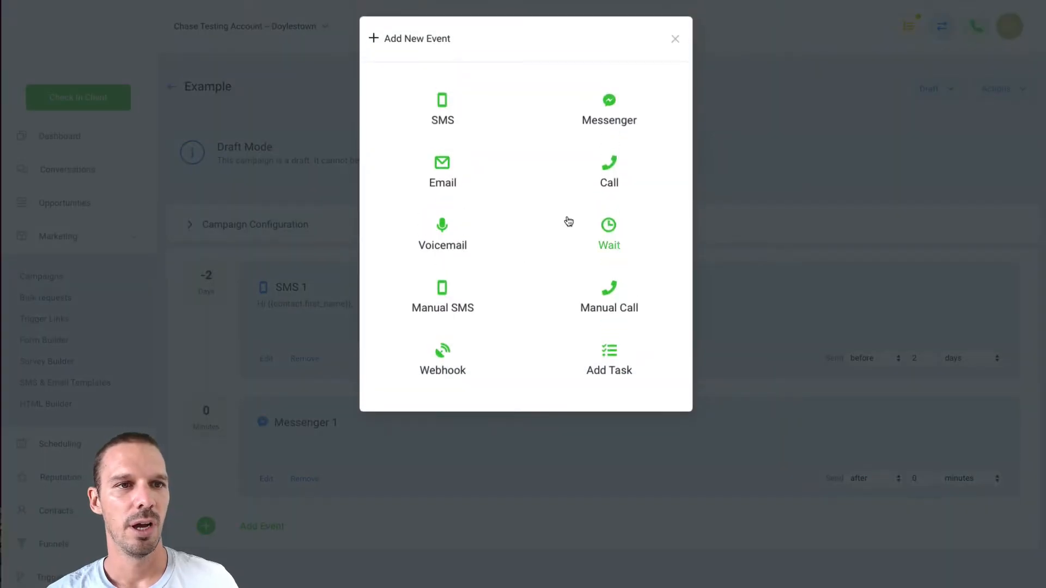
{"action": "left_click", "coordinate": [439, 179]}
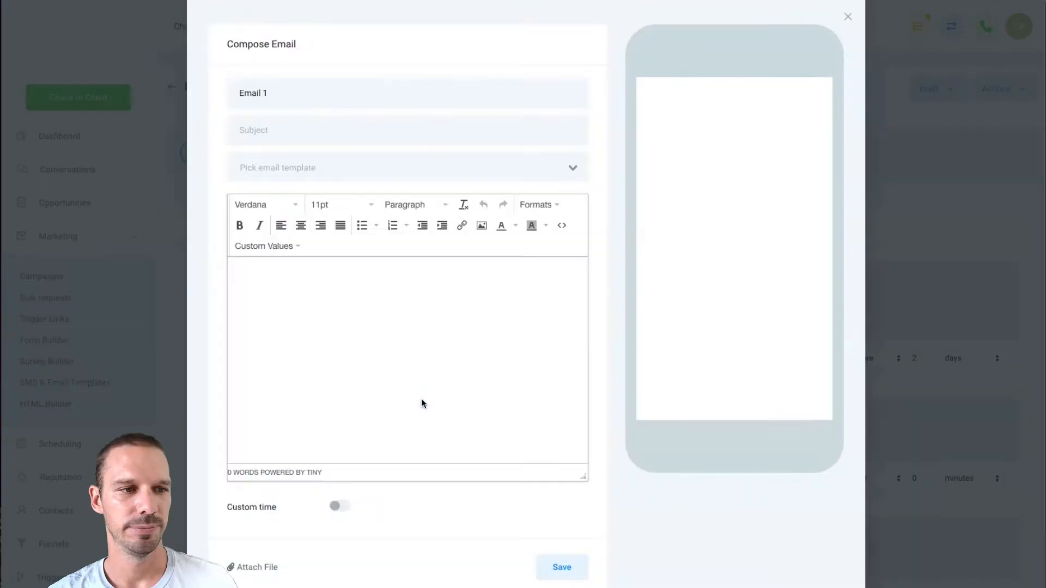
{"action": "scroll", "coordinate": [421, 403], "scroll_direction": "down", "scroll_amount": 2}
{"action": "scroll", "coordinate": [422, 401], "scroll_direction": "up", "scroll_amount": 2}
{"action": "left_click", "coordinate": [280, 144]}
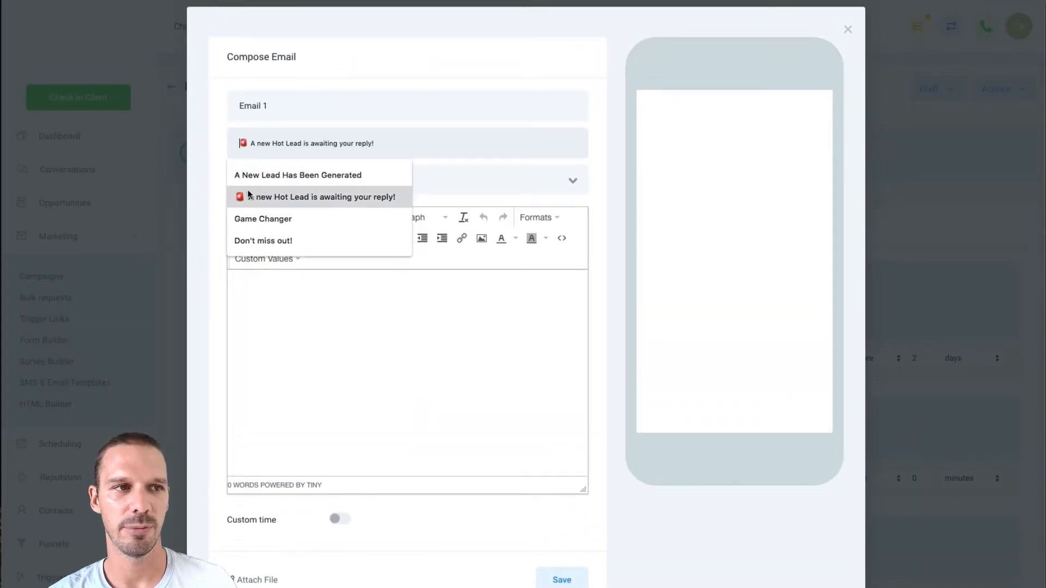
{"action": "left_click", "coordinate": [207, 213]}
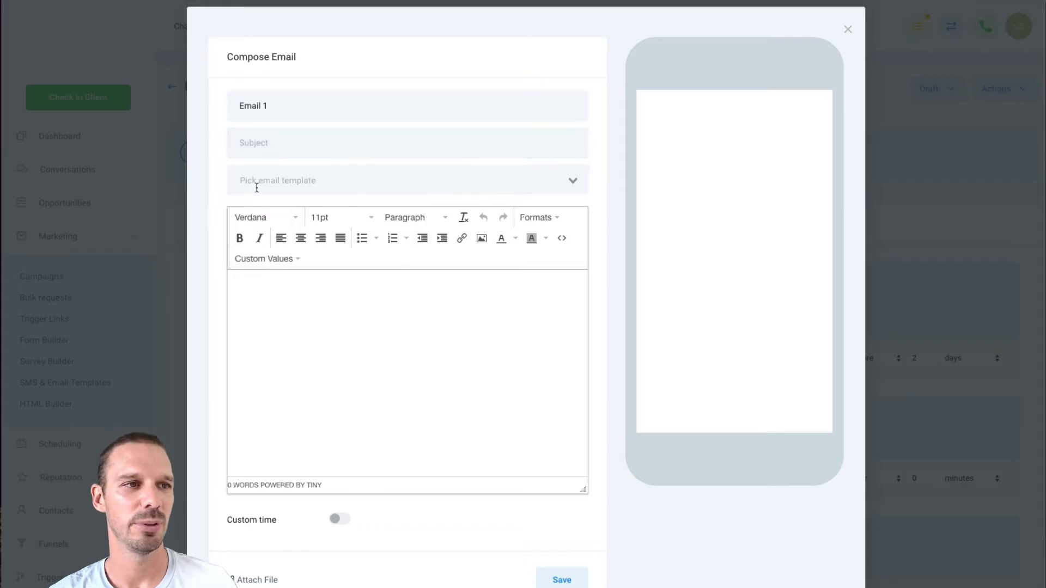
{"action": "left_click", "coordinate": [373, 328]}
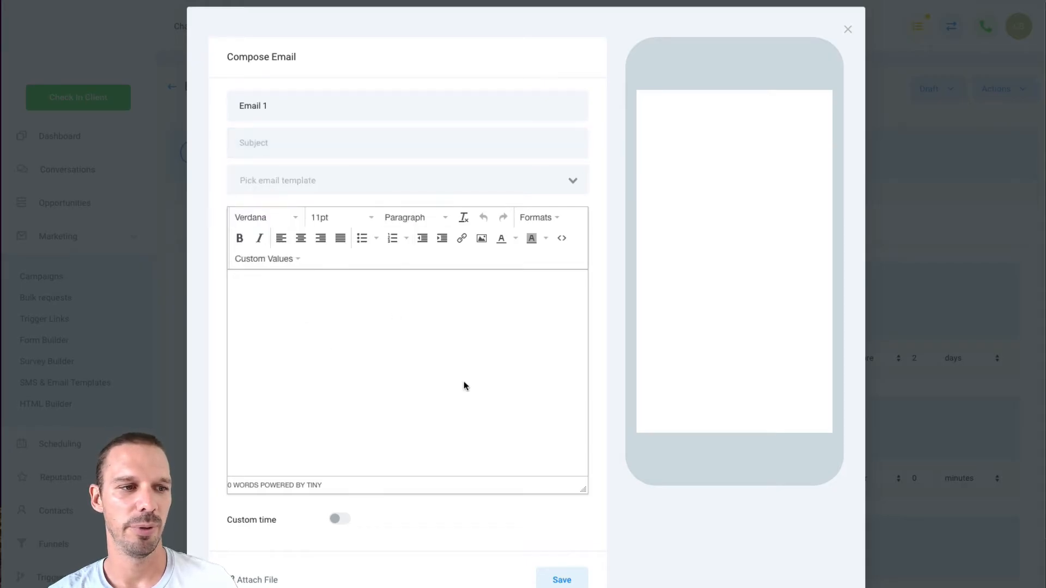
Look at the email's file attachment and test sending options, and close its editor without attaching a file or saving.
{"action": "scroll", "coordinate": [377, 397], "scroll_direction": "down", "scroll_amount": 3}
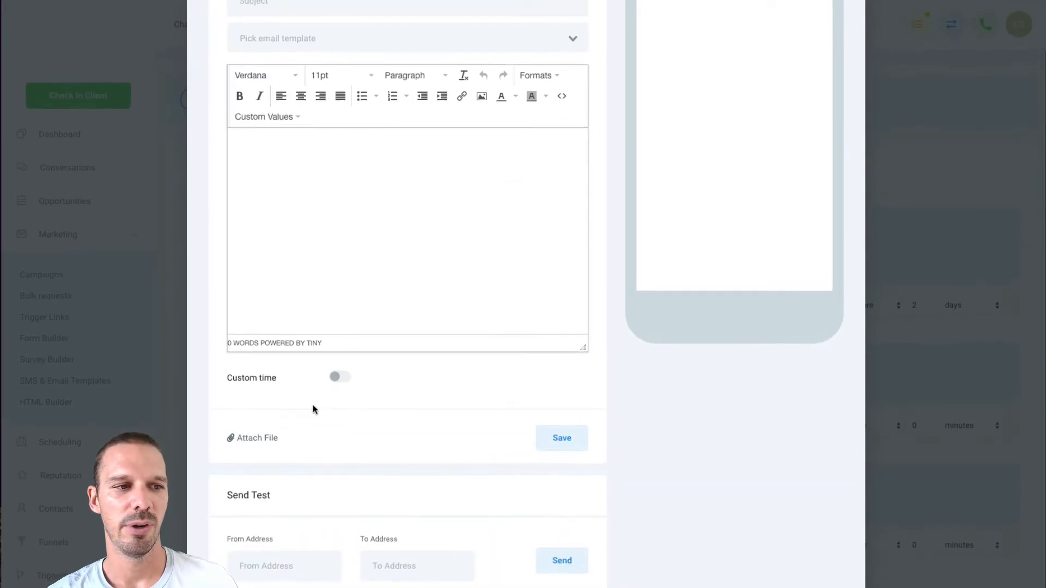
{"action": "left_click", "coordinate": [271, 441]}
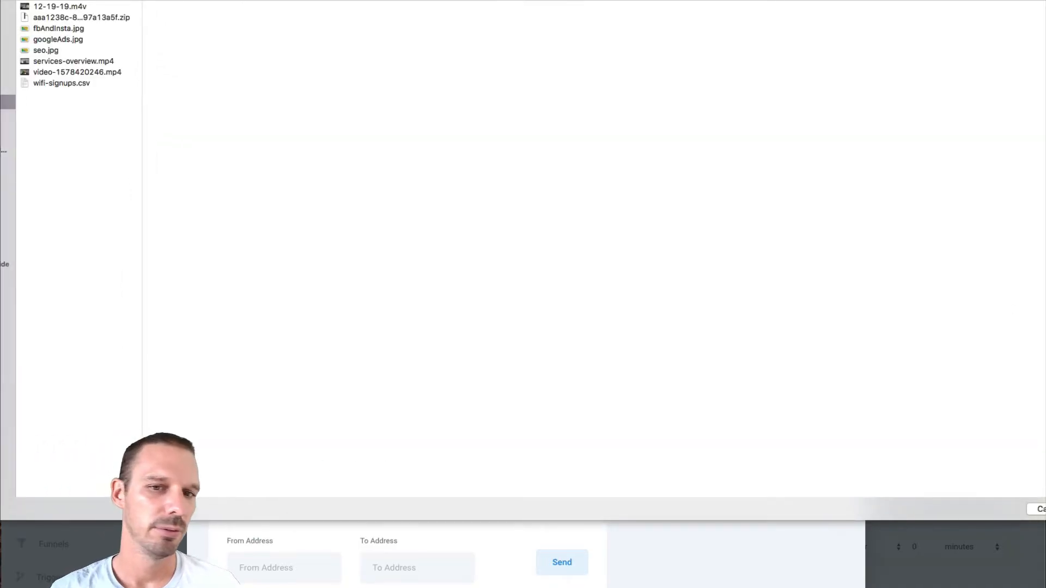
{"action": "left_click", "coordinate": [1037, 511]}
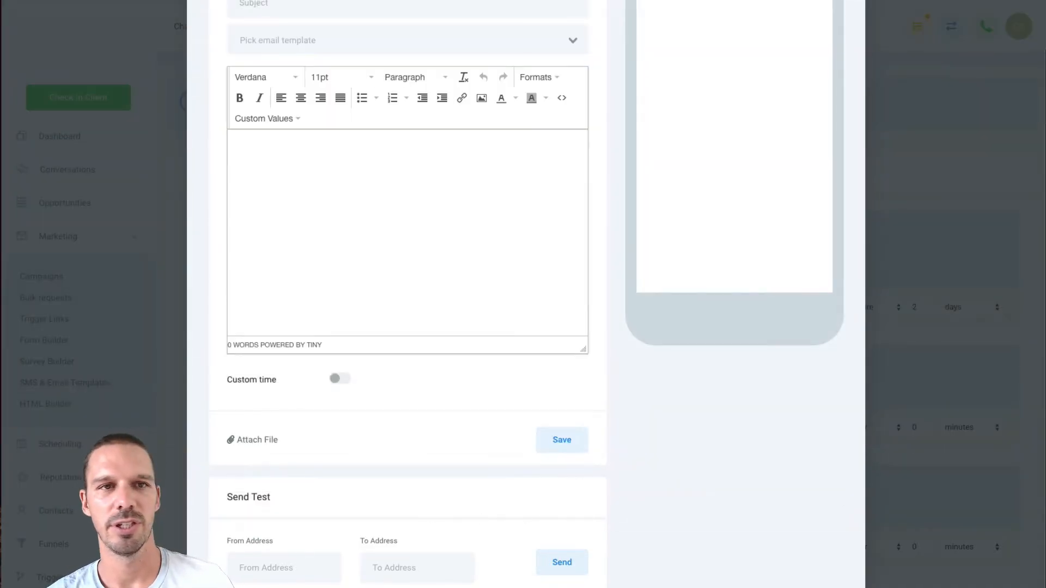
{"action": "scroll", "coordinate": [610, 548], "scroll_direction": "up", "scroll_amount": 3}
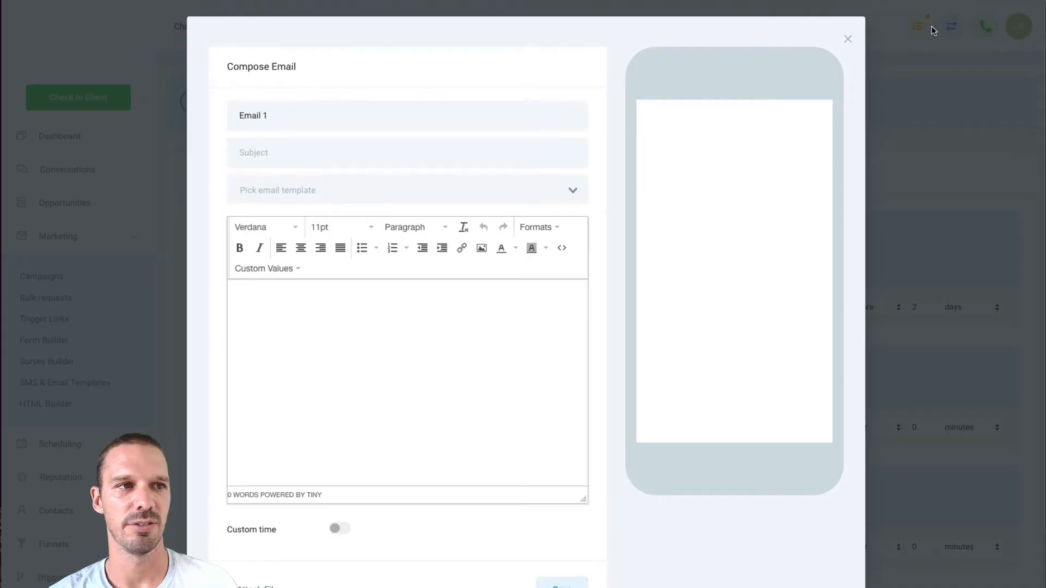
{"action": "left_click", "coordinate": [847, 38]}
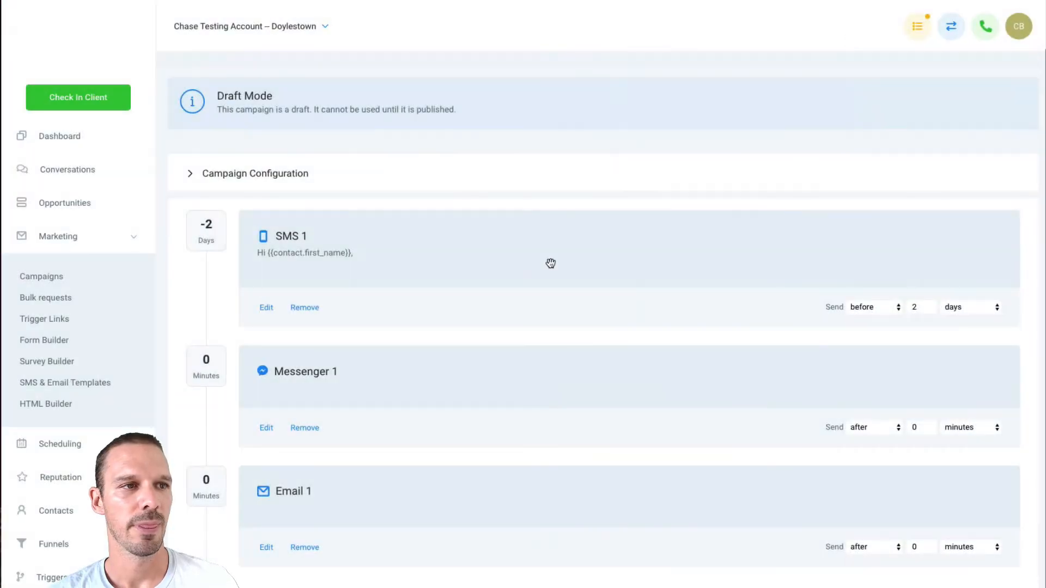
Add a Call event to the campaign and look at the custom values available for its whisper message.
{"action": "left_click", "coordinate": [267, 586]}
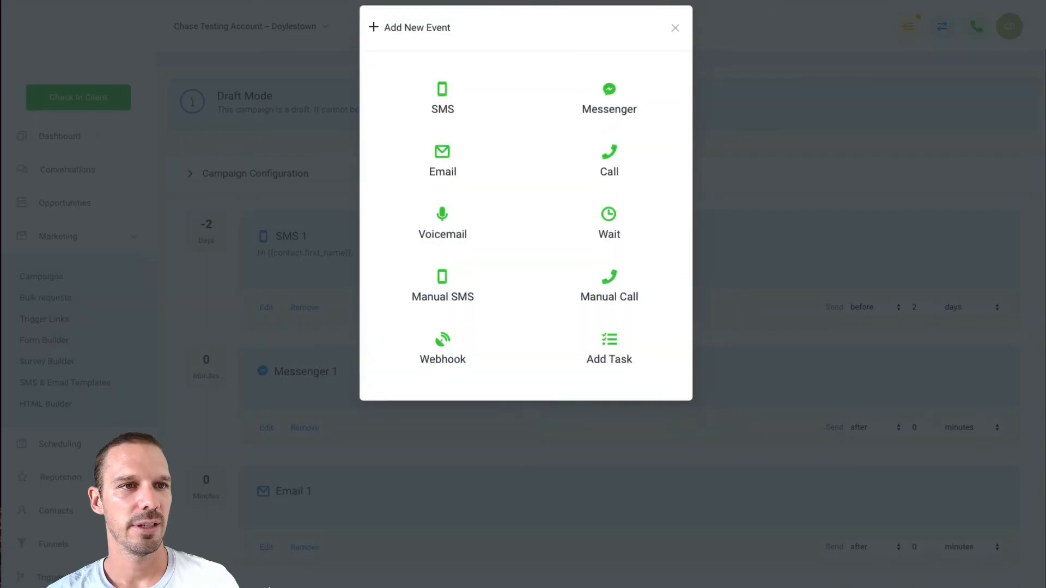
{"action": "left_click", "coordinate": [606, 184]}
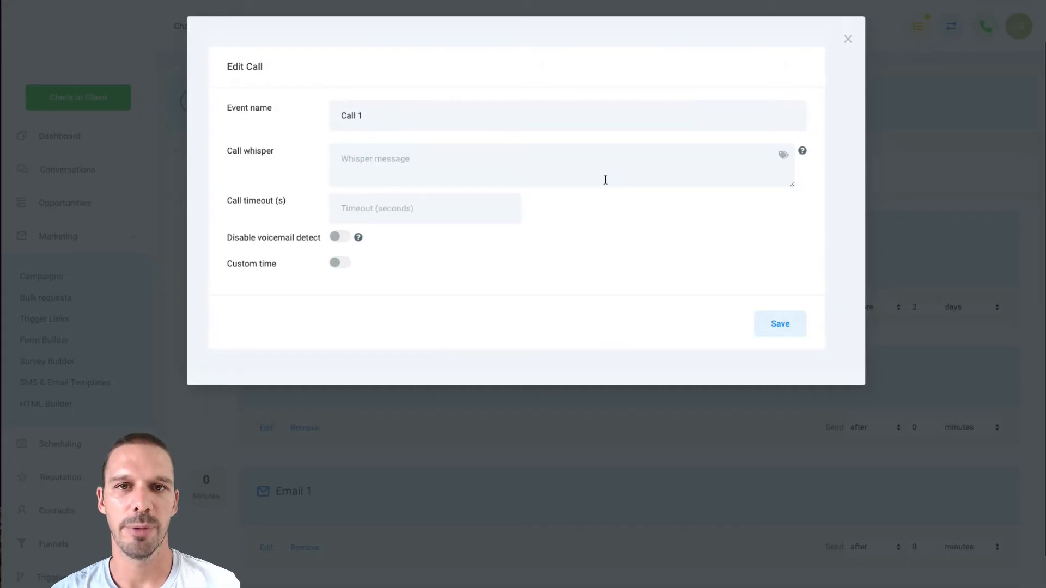
{"action": "left_click", "coordinate": [529, 185]}
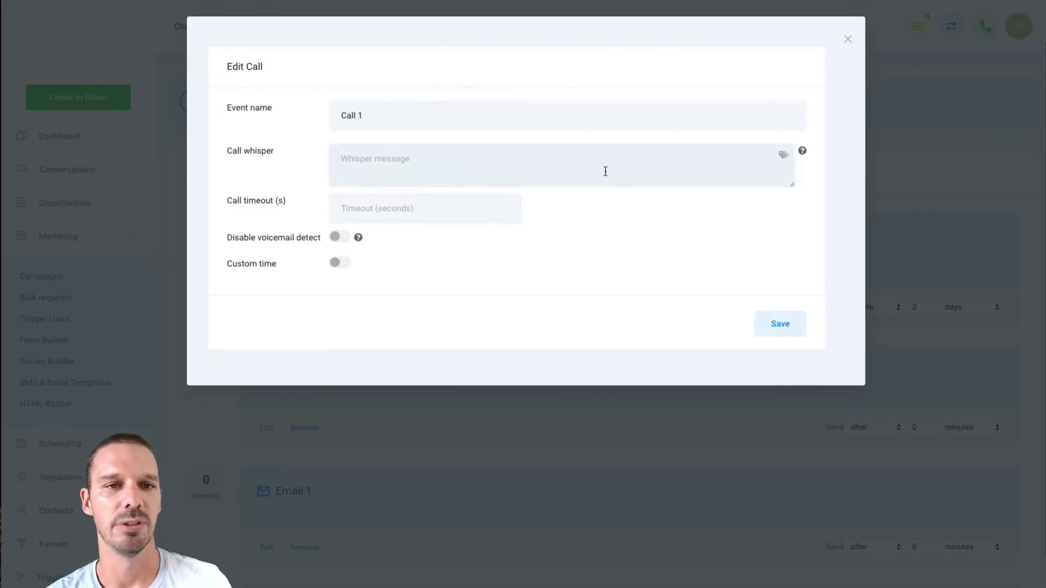
{"action": "left_click", "coordinate": [783, 156]}
{"action": "mouse_move", "coordinate": [730, 225]}
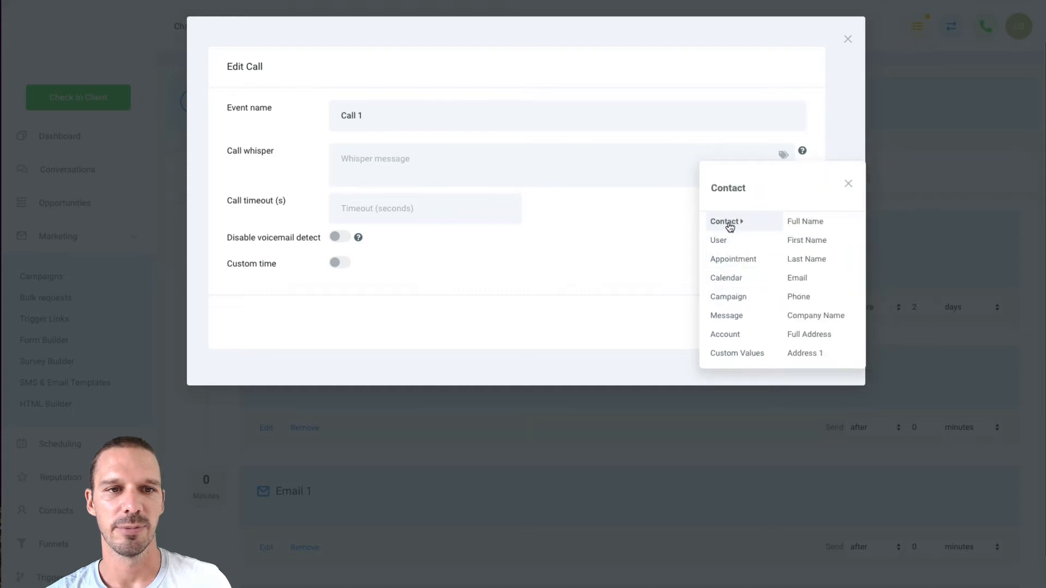
{"action": "left_click", "coordinate": [667, 162]}
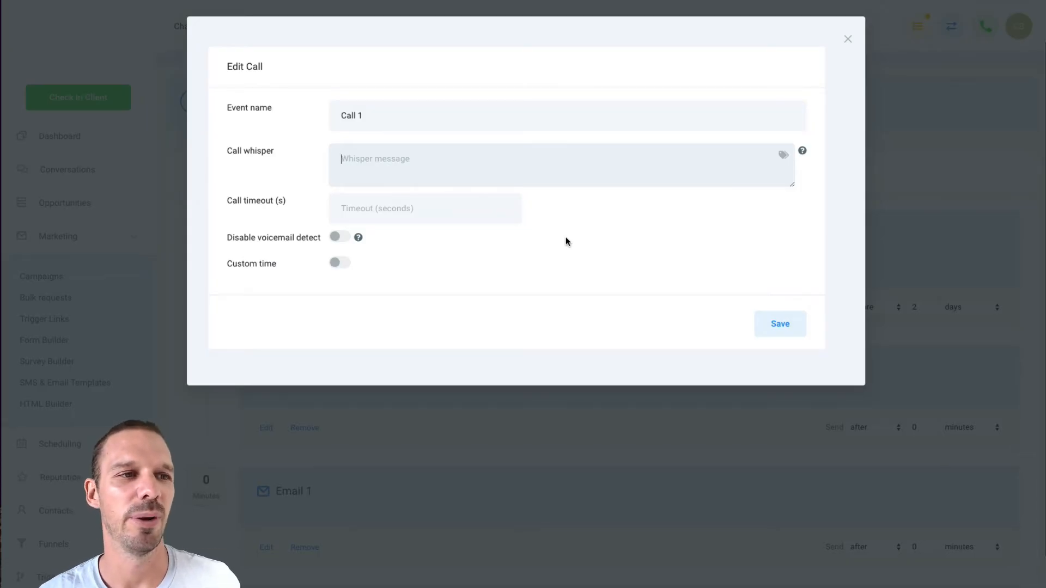
Turn Disable voicemail detect on for the Call event and turn it off again.
{"action": "left_click", "coordinate": [385, 210]}
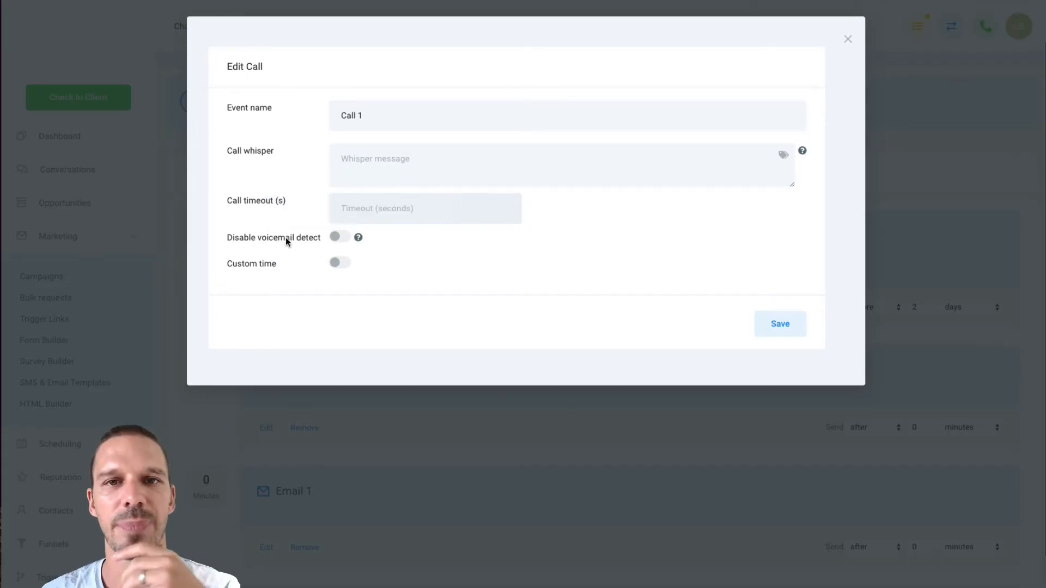
{"action": "left_click", "coordinate": [334, 238]}
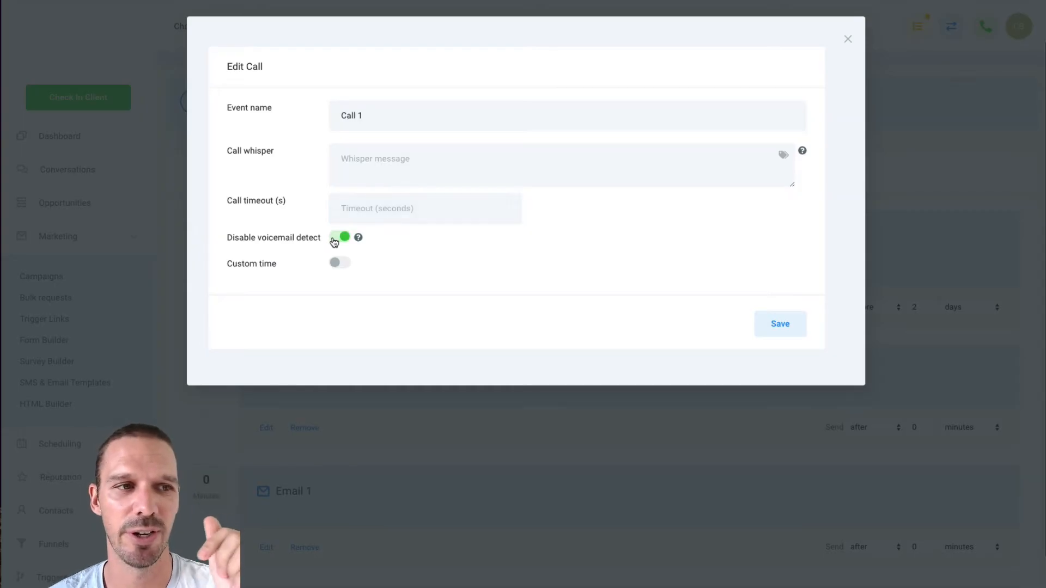
{"action": "left_click", "coordinate": [335, 239]}
{"action": "mouse_move", "coordinate": [354, 238]}
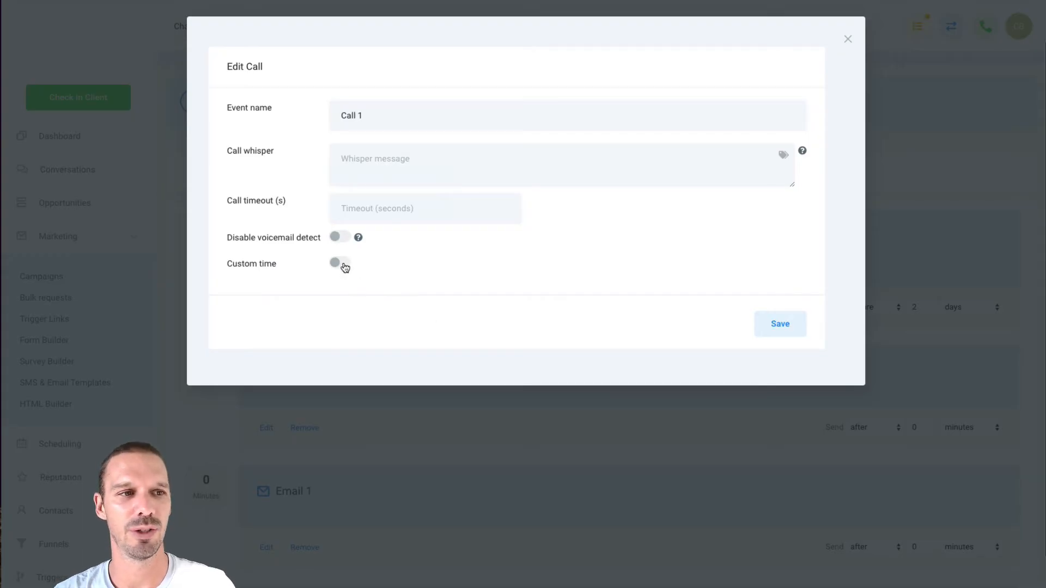
Turn on Disable voicemail detect for the Call event and set its call timeout to 15 seconds.
{"action": "left_click", "coordinate": [339, 240]}
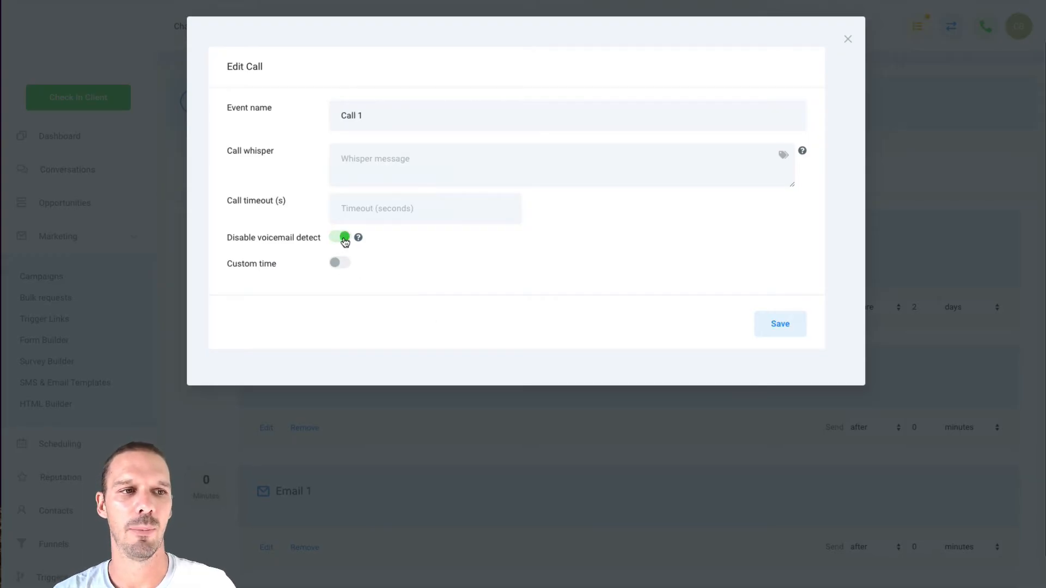
{"action": "left_click", "coordinate": [365, 219]}
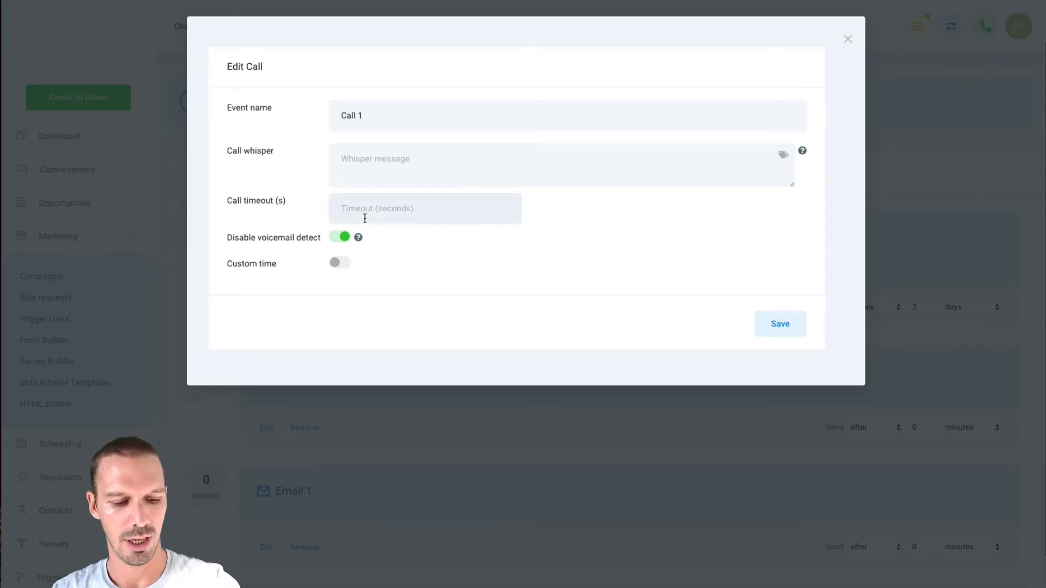
{"action": "type", "text": "20"}
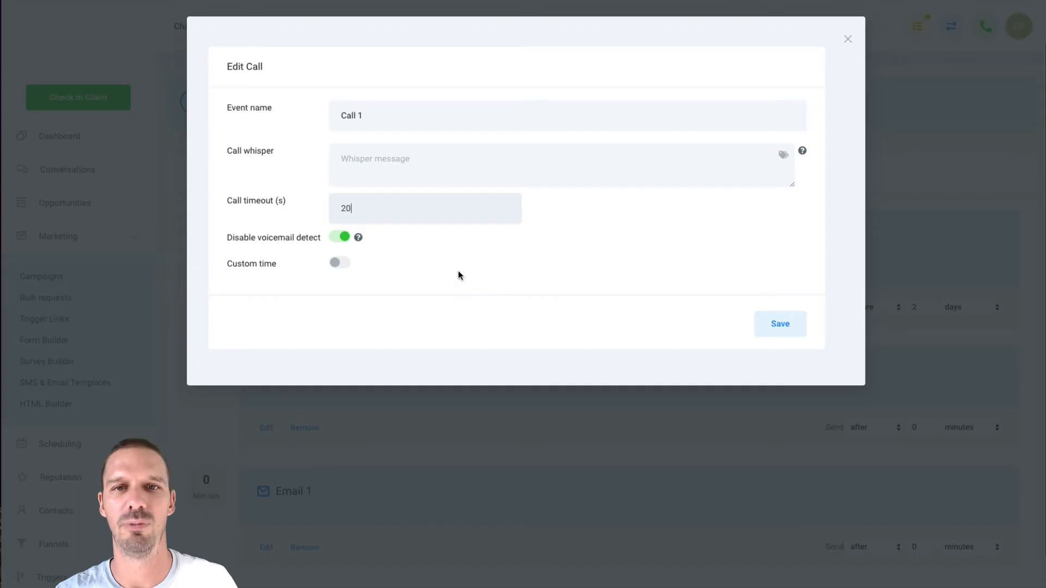
{"action": "left_click_drag", "start_coordinate": [352, 207], "coordinate": [330, 206]}
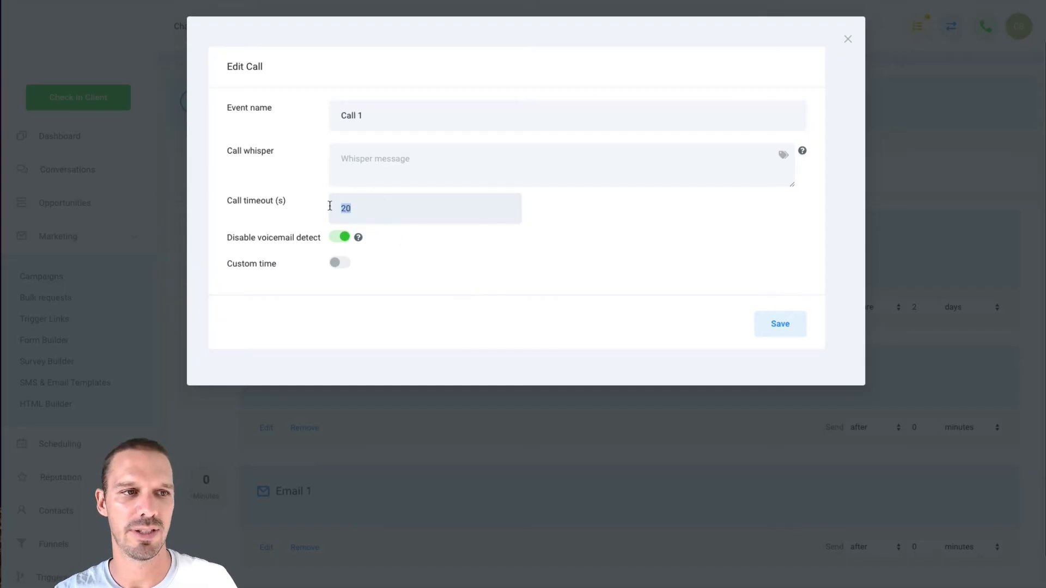
{"action": "type", "text": "15"}
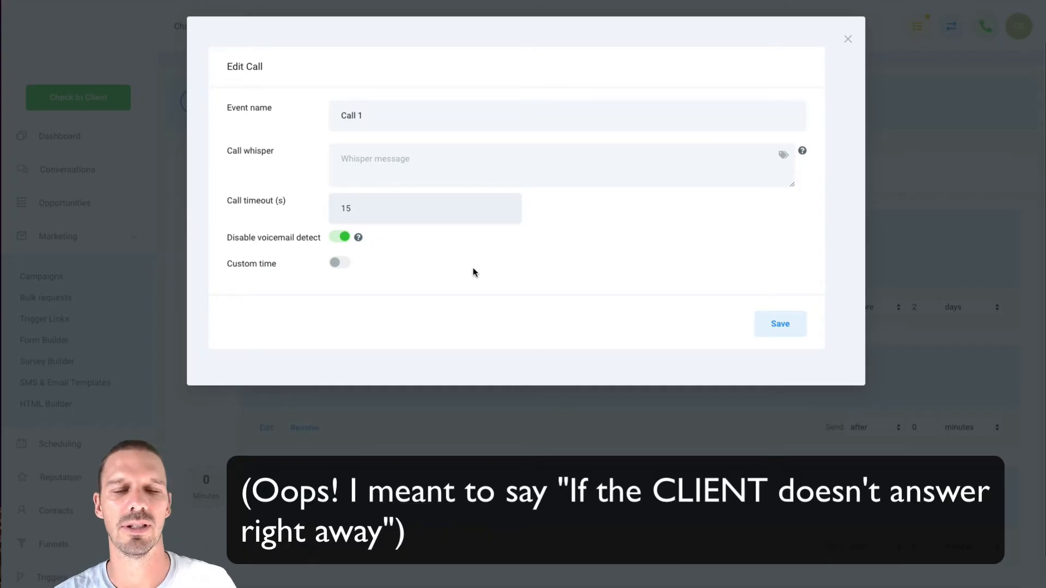
Turn on Custom time for the Call event to view its time window options, and close the editor without saving.
{"action": "left_click", "coordinate": [340, 263]}
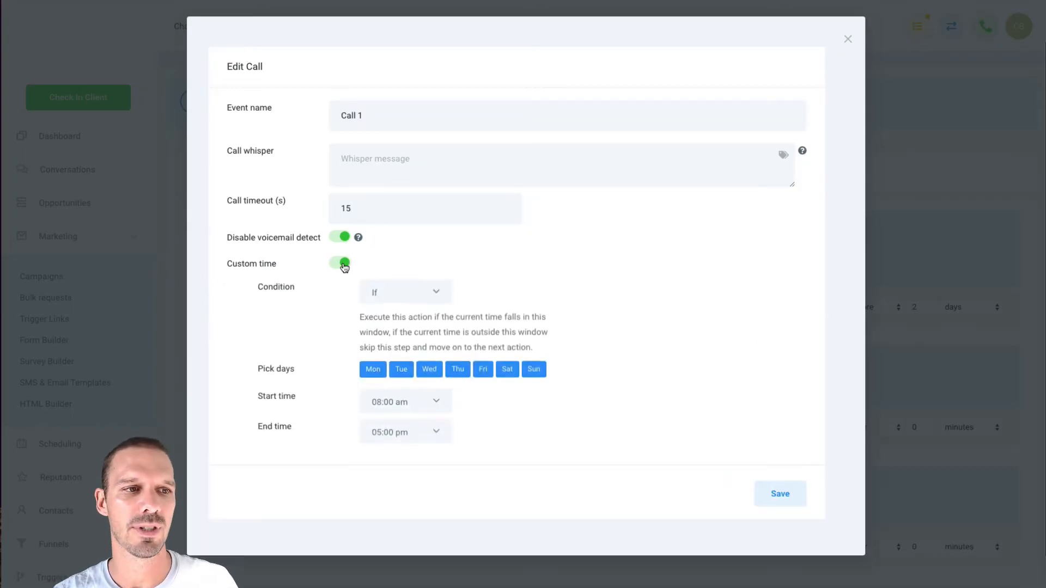
{"action": "left_click", "coordinate": [848, 39]}
Add a Voicemail event, switch its Custom time on and off, and close its editor without uploading a file.
{"action": "scroll", "coordinate": [364, 373], "scroll_direction": "down", "scroll_amount": 3}
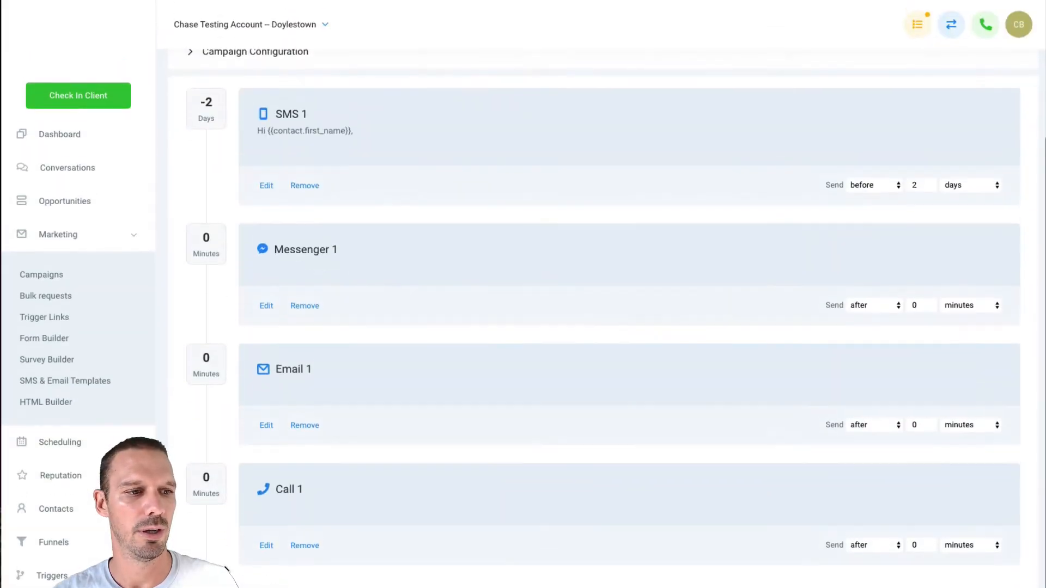
{"action": "left_click", "coordinate": [215, 578]}
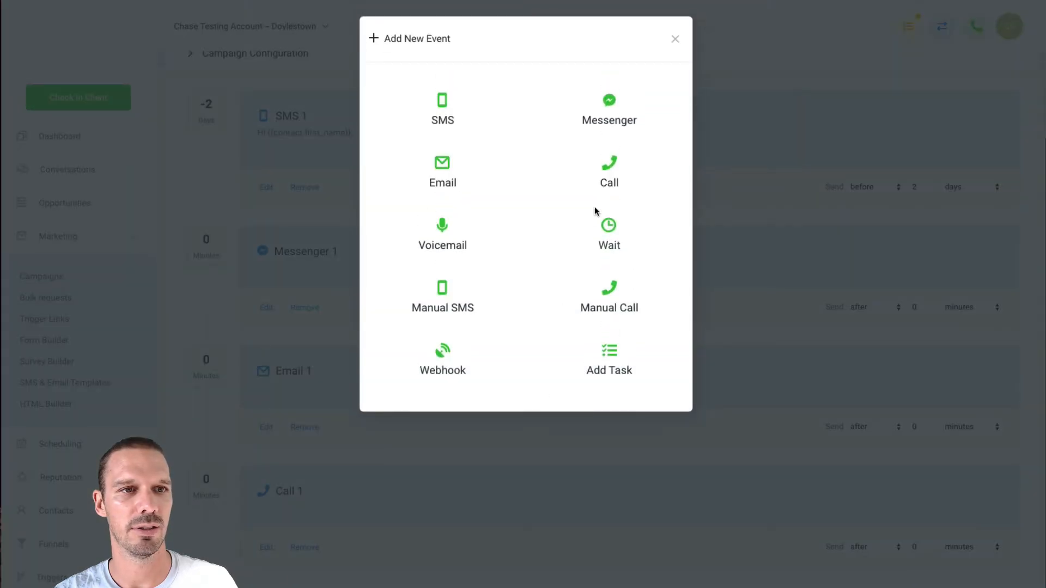
{"action": "left_click", "coordinate": [449, 240]}
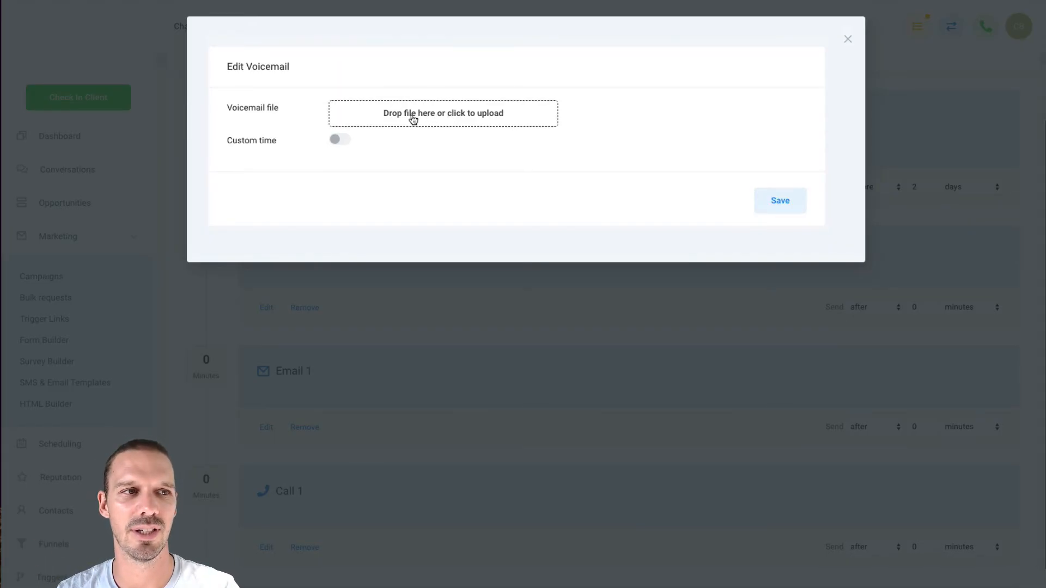
{"action": "left_click", "coordinate": [338, 141]}
{"action": "left_click", "coordinate": [338, 142]}
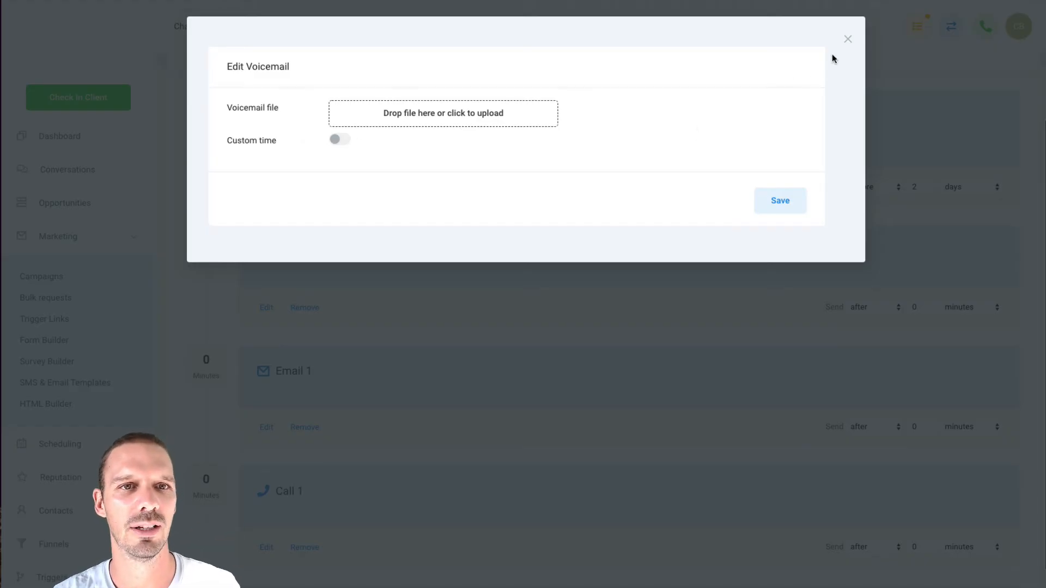
{"action": "left_click", "coordinate": [847, 40]}
Add a Wait event to the campaign and close its editor without changing the delay or resume settings.
{"action": "scroll", "coordinate": [537, 299], "scroll_direction": "down", "scroll_amount": 3}
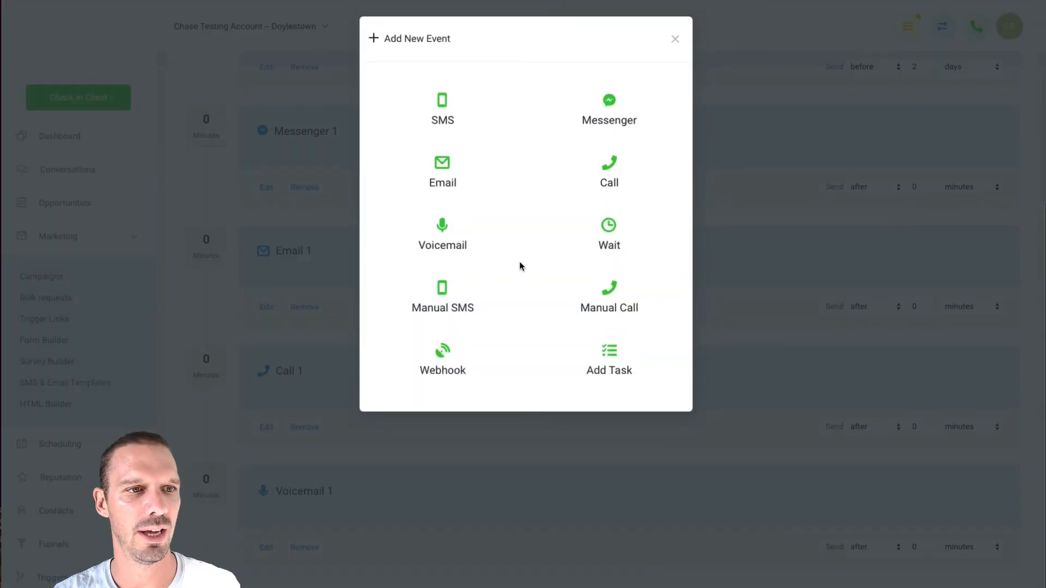
{"action": "left_click", "coordinate": [605, 234]}
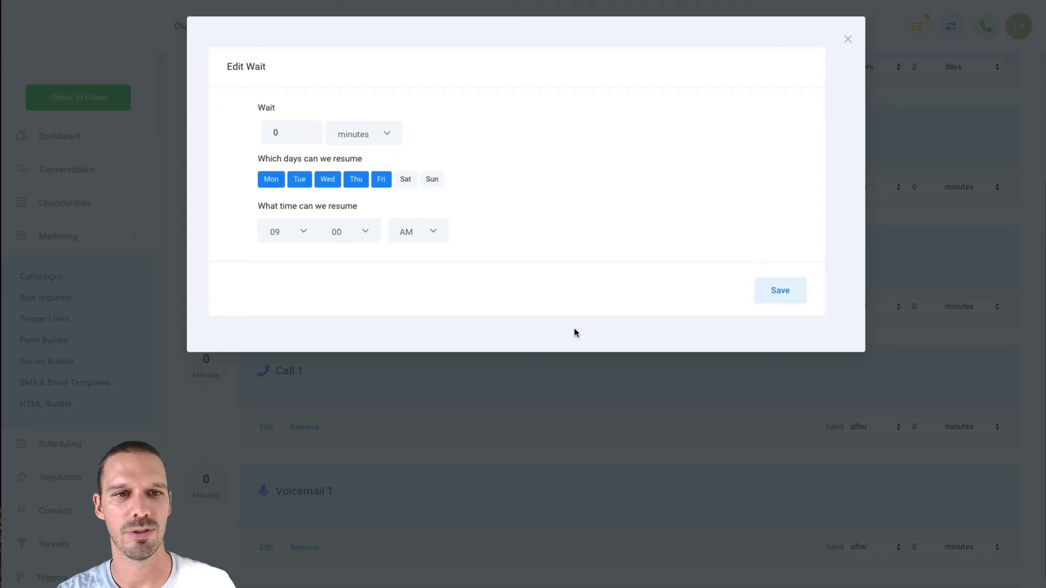
{"action": "left_click", "coordinate": [847, 40]}
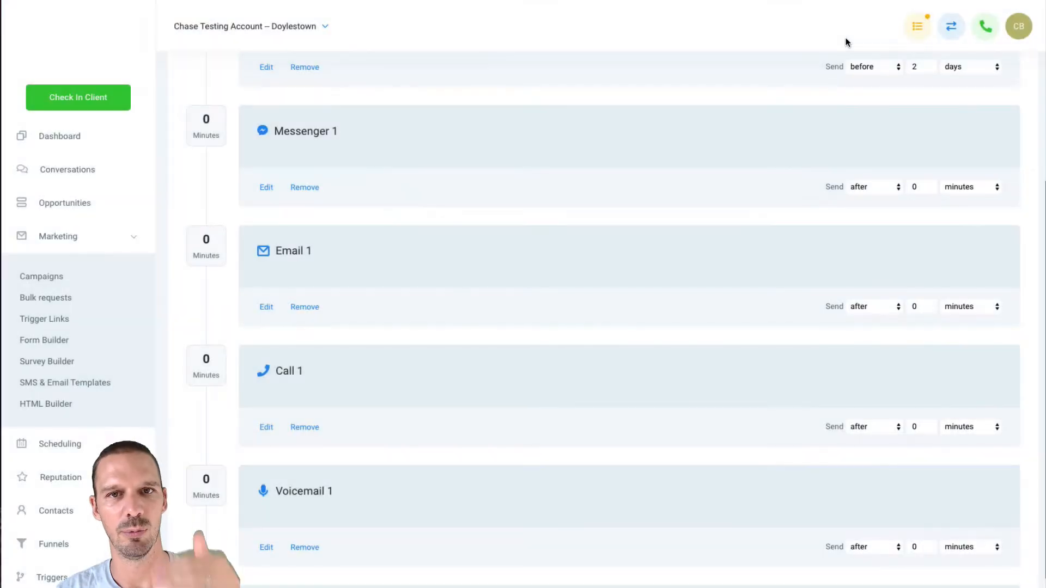
Add a Manual Call event at the end of the campaign.
{"action": "scroll", "coordinate": [548, 387], "scroll_direction": "down", "scroll_amount": 3}
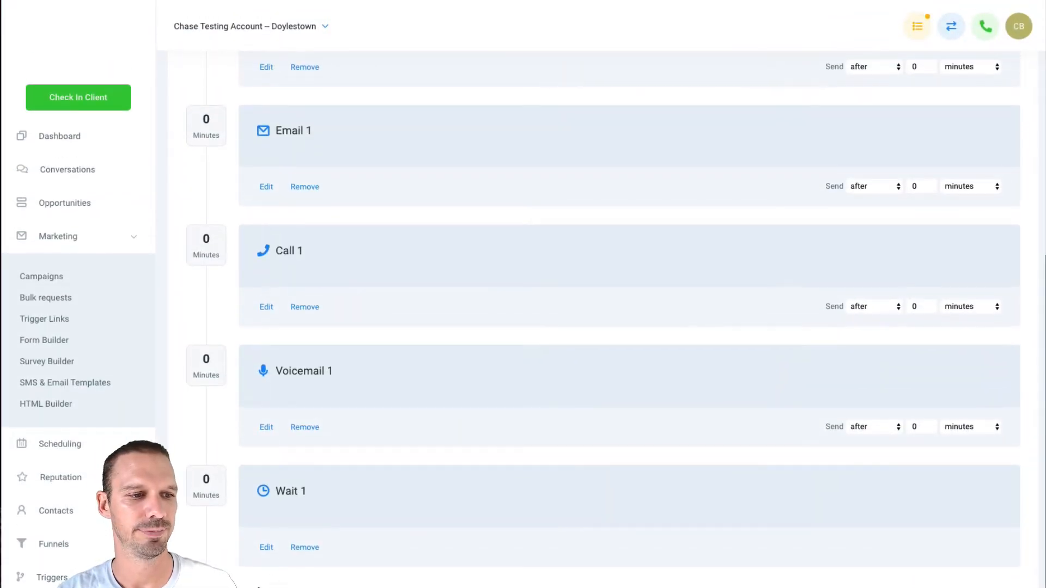
{"action": "left_click", "coordinate": [258, 587]}
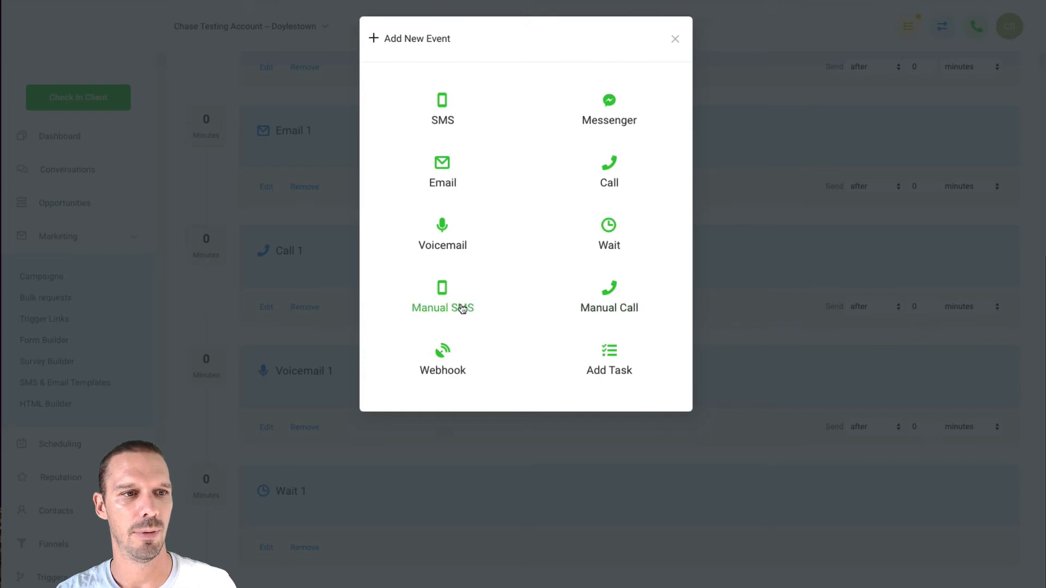
{"action": "left_click", "coordinate": [610, 311]}
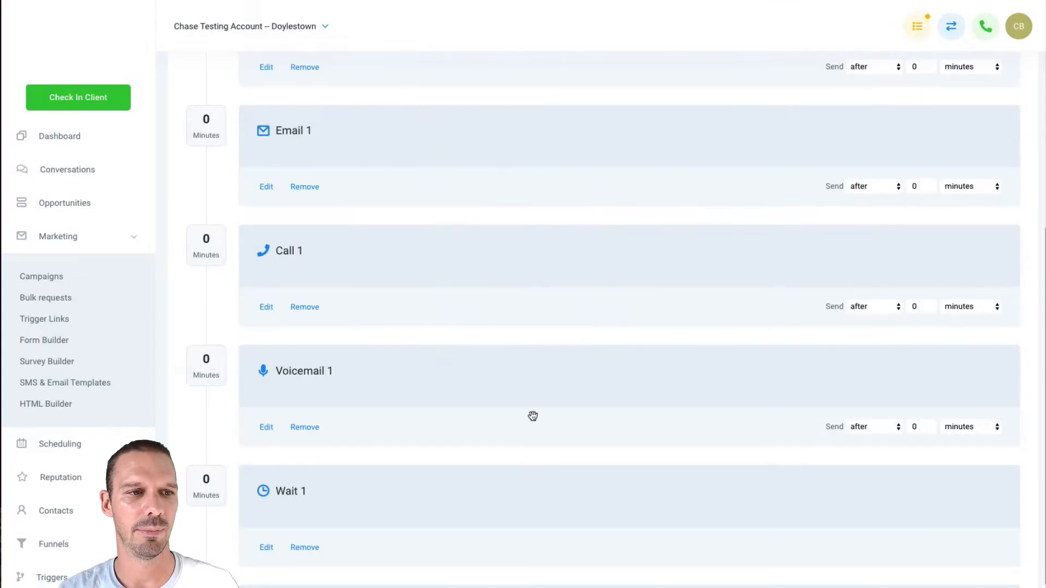
{"action": "scroll", "coordinate": [532, 416], "scroll_direction": "down", "scroll_amount": 3}
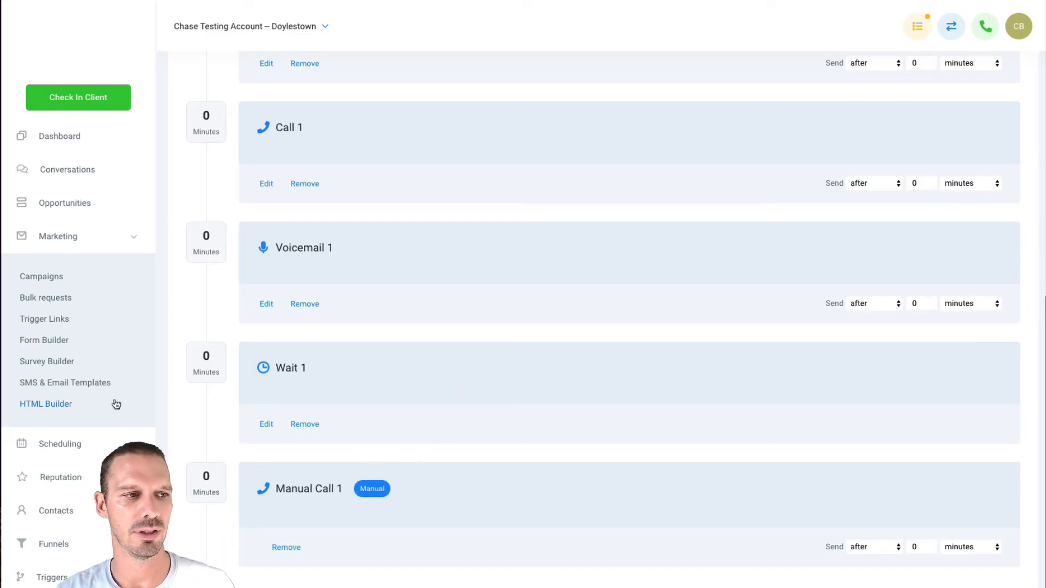
Open the Manual Actions page under Contacts to view pending manual tasks.
{"action": "scroll", "coordinate": [82, 509], "scroll_direction": "down", "scroll_amount": 1}
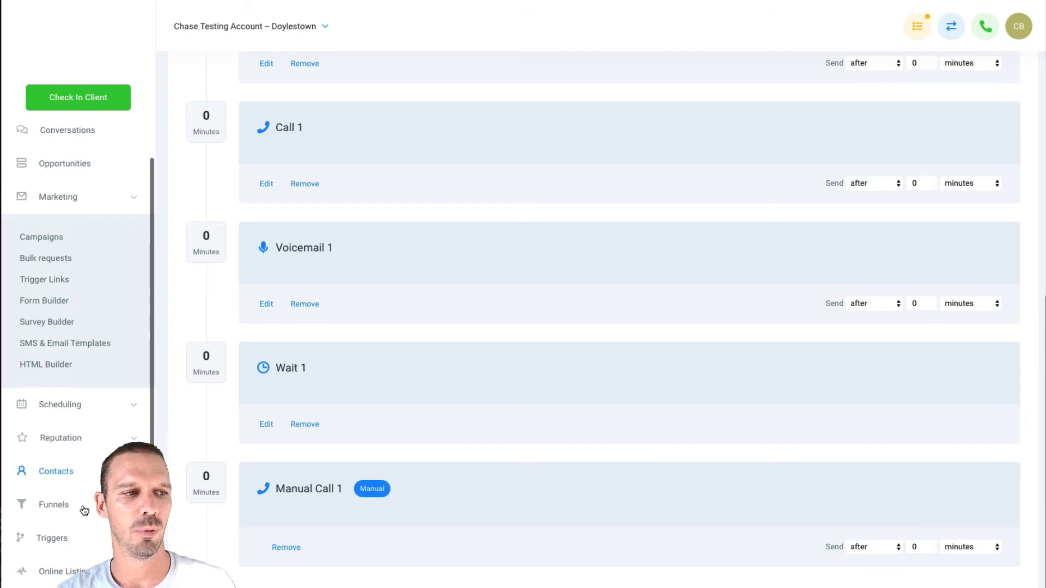
{"action": "left_click", "coordinate": [71, 473]}
{"action": "left_click", "coordinate": [46, 510]}
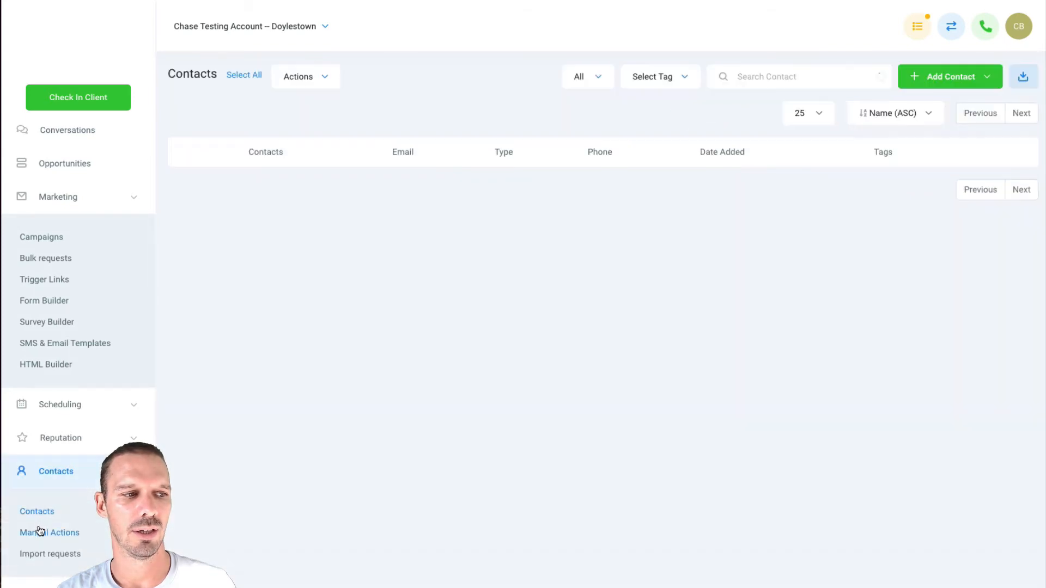
{"action": "left_click", "coordinate": [39, 532]}
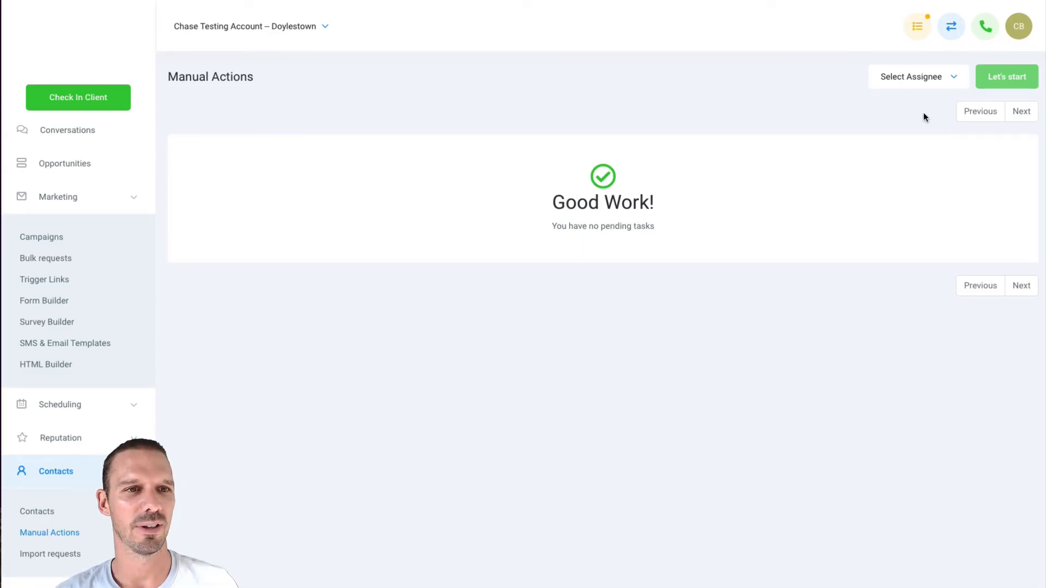
Reopen the Example campaign, add a Webhook event at its end, and close the editor without entering a URL.
{"action": "left_click", "coordinate": [57, 240]}
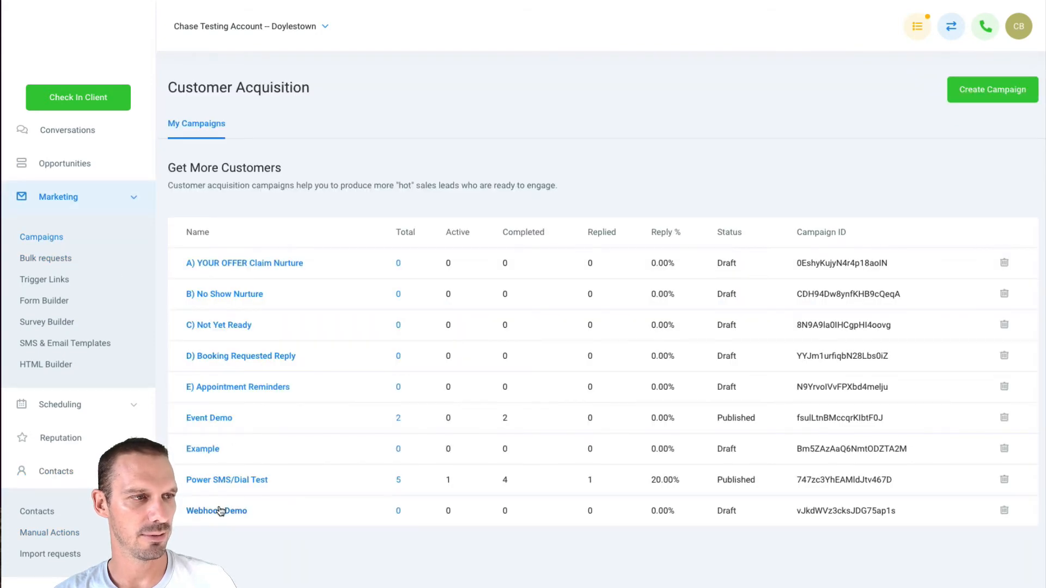
{"action": "left_click", "coordinate": [203, 449]}
{"action": "scroll", "coordinate": [427, 392], "scroll_direction": "down", "scroll_amount": 10}
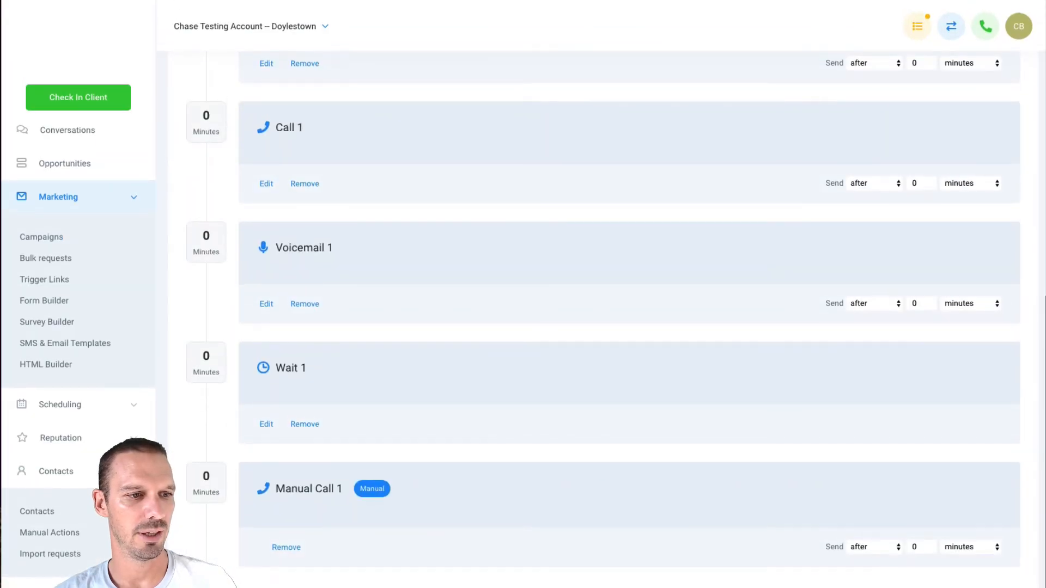
{"action": "left_click", "coordinate": [207, 583]}
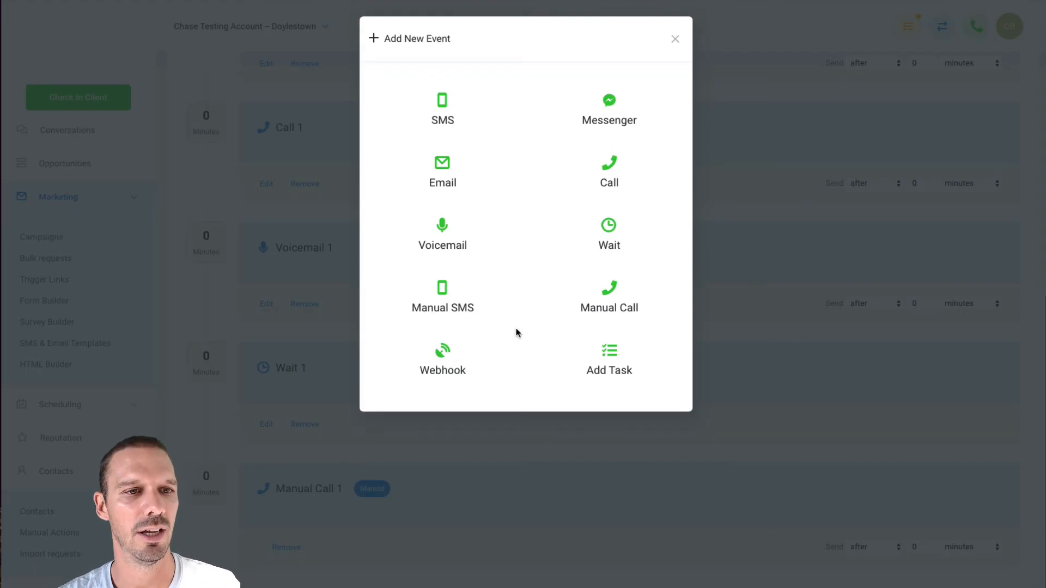
{"action": "left_click", "coordinate": [442, 359]}
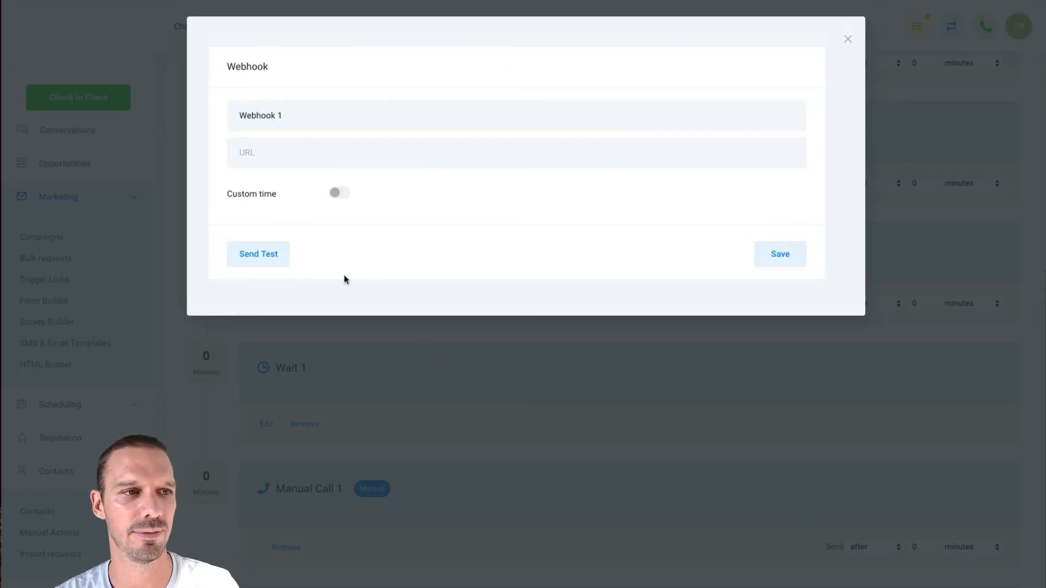
{"action": "left_click", "coordinate": [845, 40]}
Add an Add Task event after the Webhook event and close its editor without filling in the description or due time.
{"action": "scroll", "coordinate": [382, 556], "scroll_direction": "down", "scroll_amount": 2}
{"action": "left_click", "coordinate": [297, 581]}
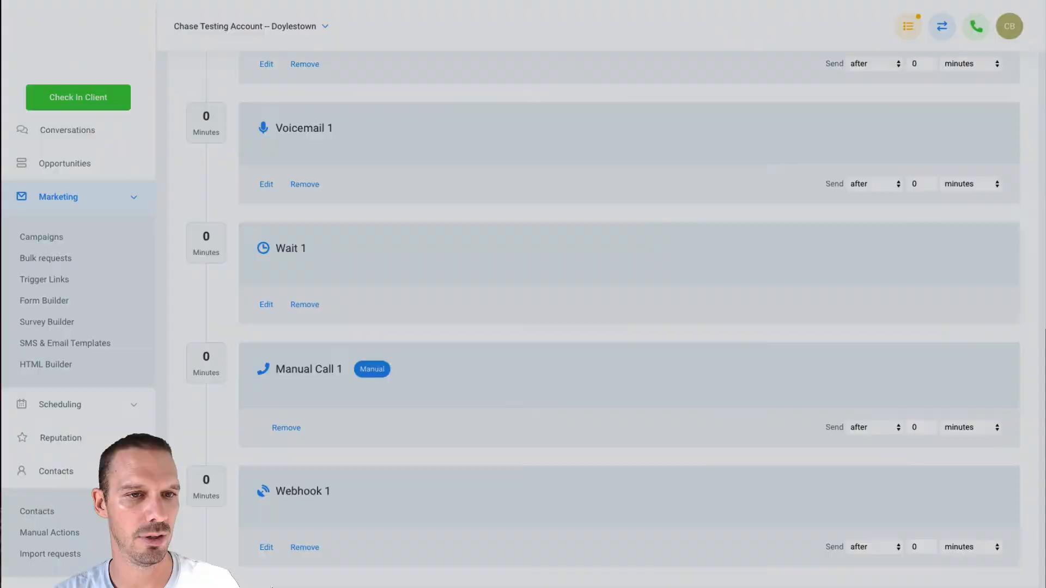
{"action": "left_click", "coordinate": [619, 364]}
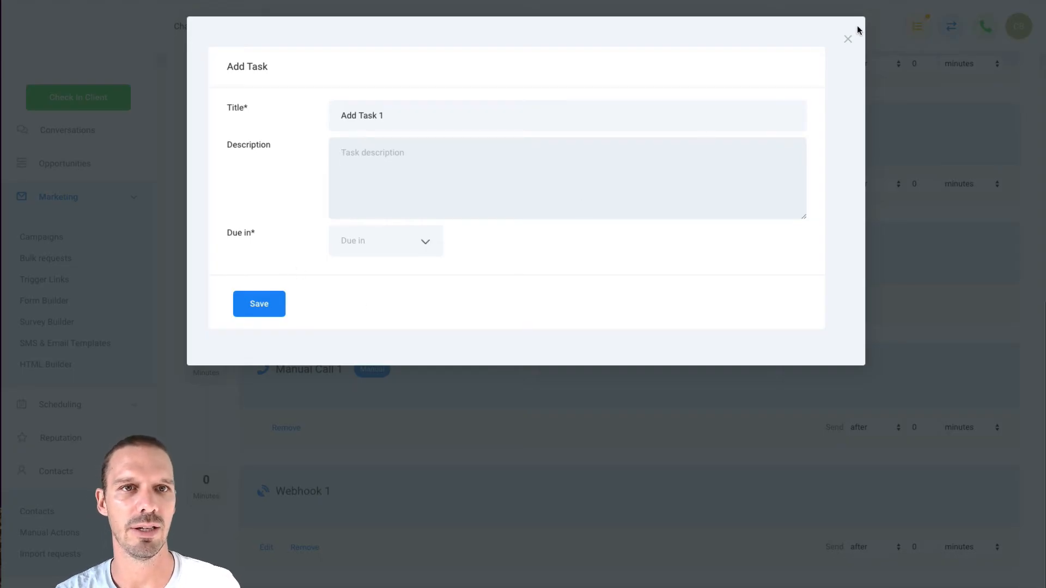
{"action": "left_click", "coordinate": [846, 40]}
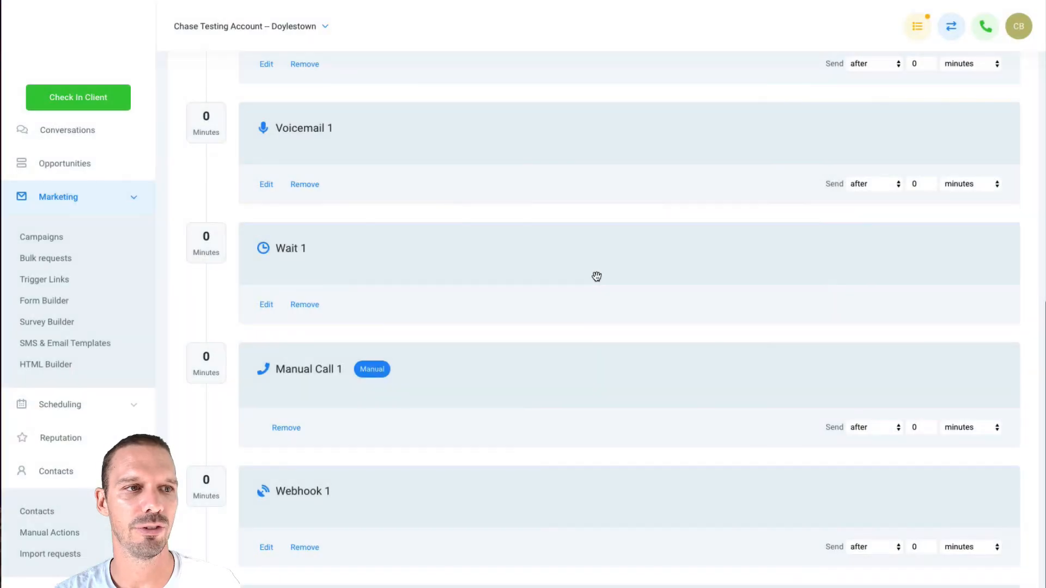
Expand the campaign configuration and try an Event Start Date time of 11:50 PM on January 31, 2020.
{"action": "scroll", "coordinate": [596, 276], "scroll_direction": "up", "scroll_amount": 5}
{"action": "scroll", "coordinate": [596, 277], "scroll_direction": "up", "scroll_amount": 5}
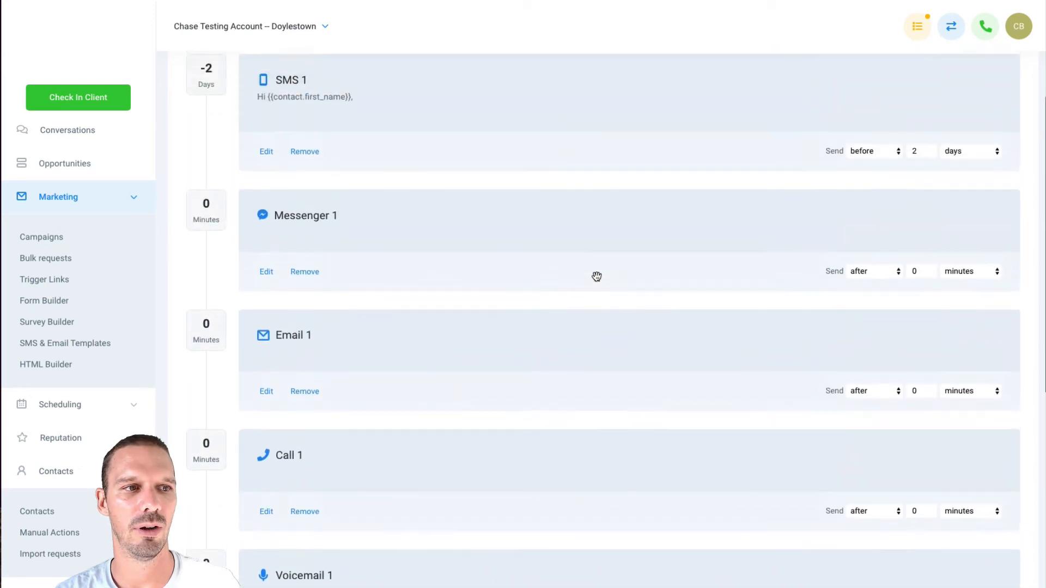
{"action": "scroll", "coordinate": [597, 277], "scroll_direction": "up", "scroll_amount": 3}
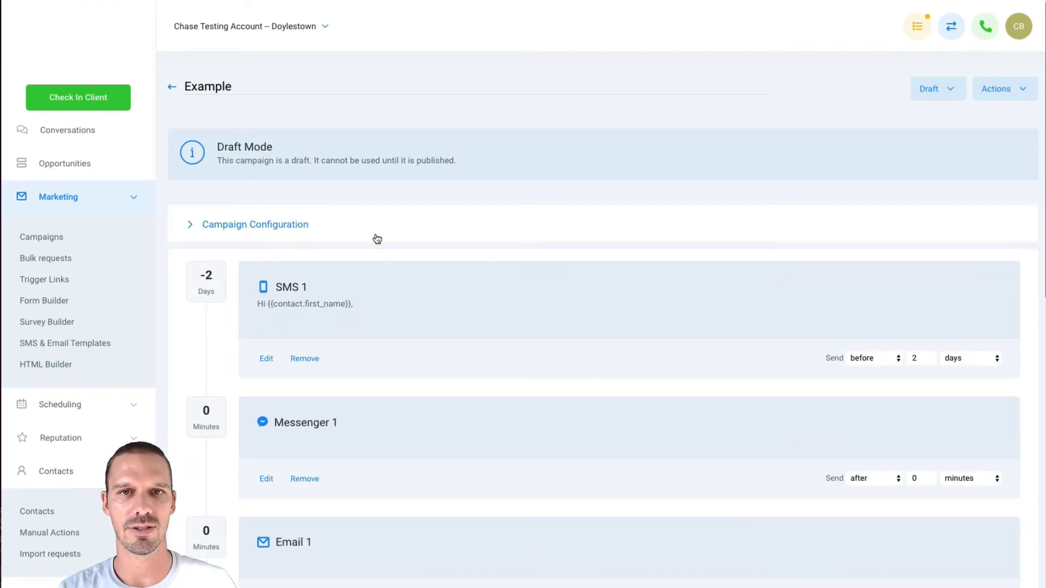
{"action": "left_click", "coordinate": [267, 226]}
{"action": "scroll", "coordinate": [299, 475], "scroll_direction": "down", "scroll_amount": 10}
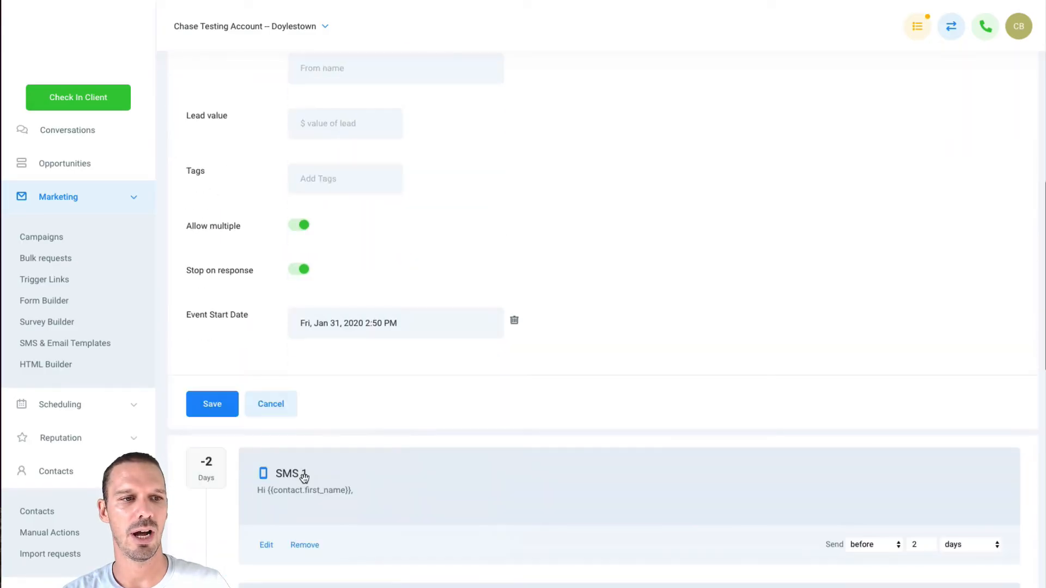
{"action": "scroll", "coordinate": [418, 409], "scroll_direction": "up", "scroll_amount": 1}
{"action": "left_click", "coordinate": [404, 373]}
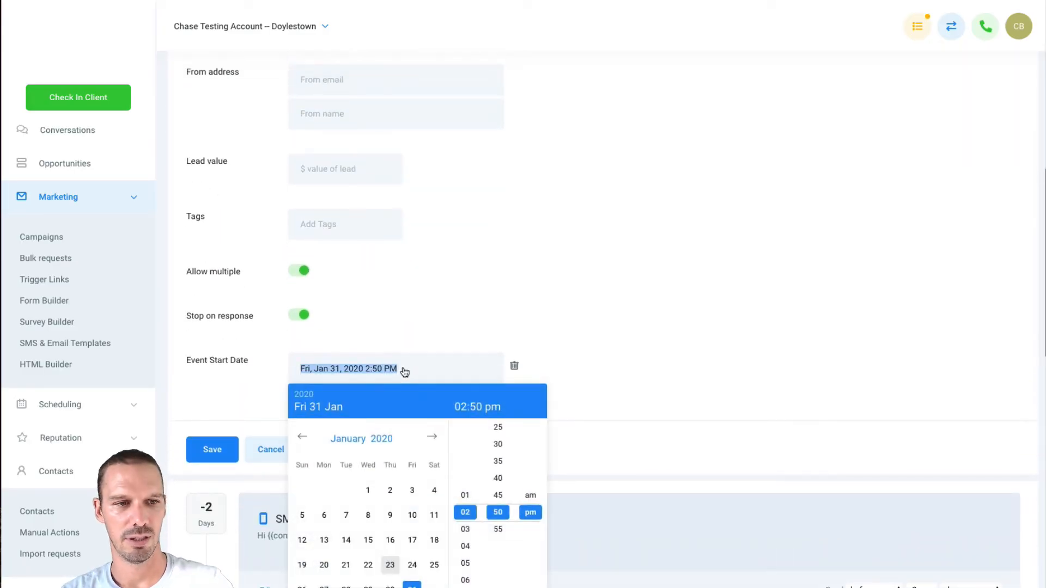
{"action": "scroll", "coordinate": [460, 512], "scroll_direction": "down", "scroll_amount": 3}
{"action": "left_click", "coordinate": [466, 515]}
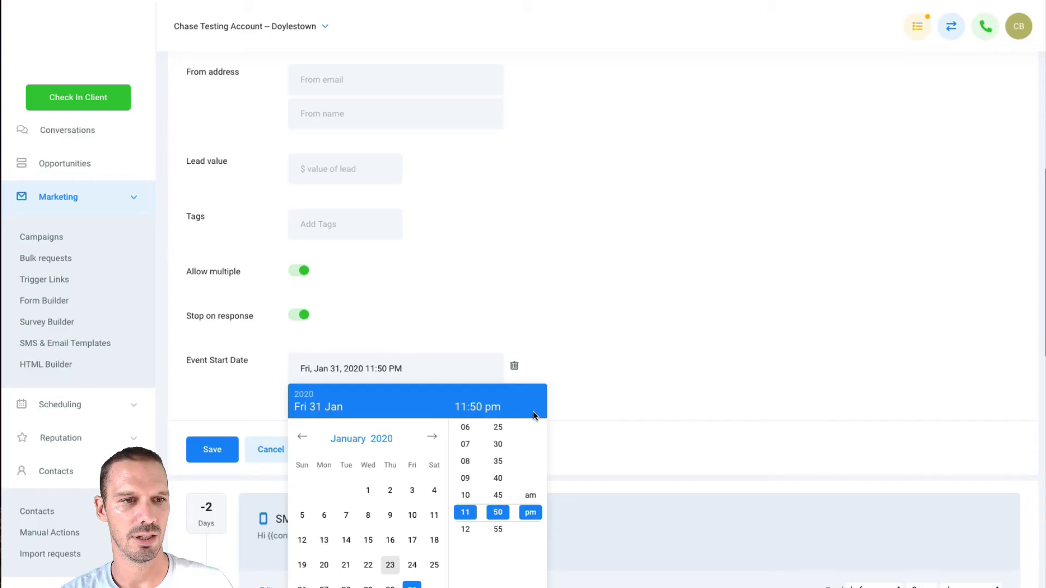
Clear the Event Start Date and cancel the campaign configuration changes.
{"action": "left_click", "coordinate": [516, 365]}
{"action": "left_click", "coordinate": [515, 366]}
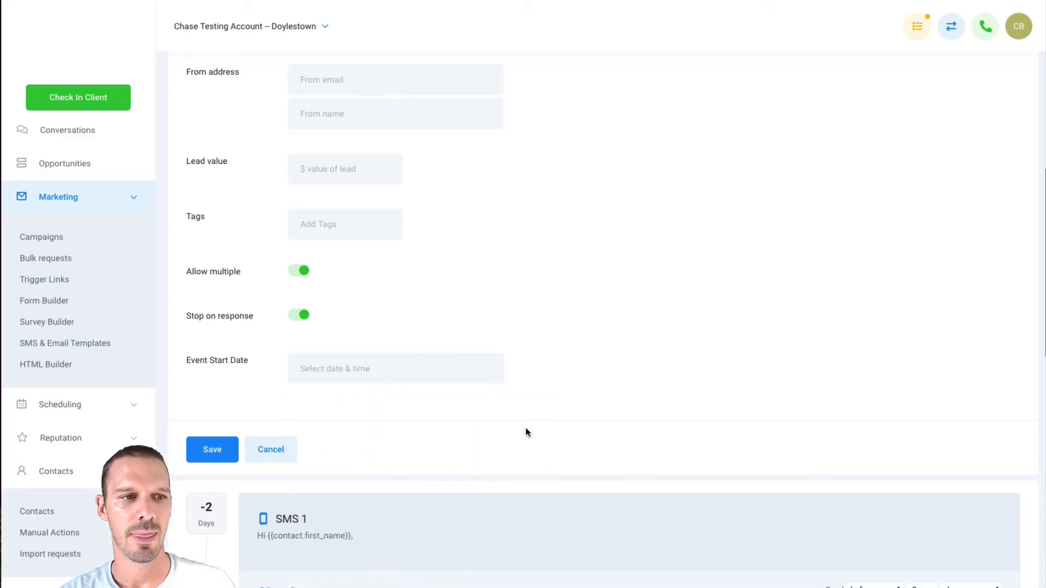
{"action": "left_click", "coordinate": [256, 450]}
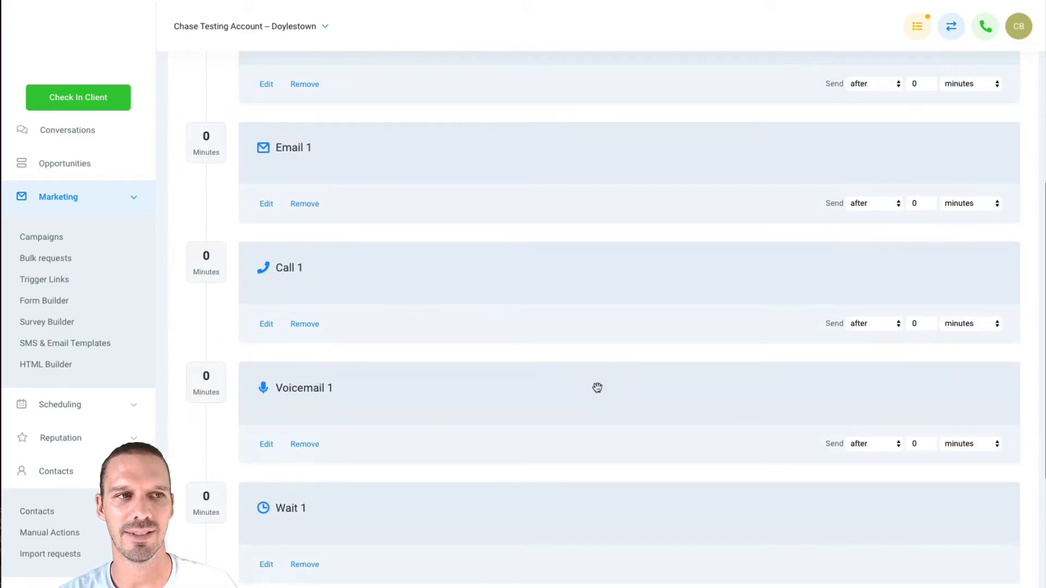
Set the Messenger event to send after 4 minutes and the Email event after 2 minutes.
{"action": "scroll", "coordinate": [597, 388], "scroll_direction": "up", "scroll_amount": 10}
{"action": "scroll", "coordinate": [598, 387], "scroll_direction": "down", "scroll_amount": 1}
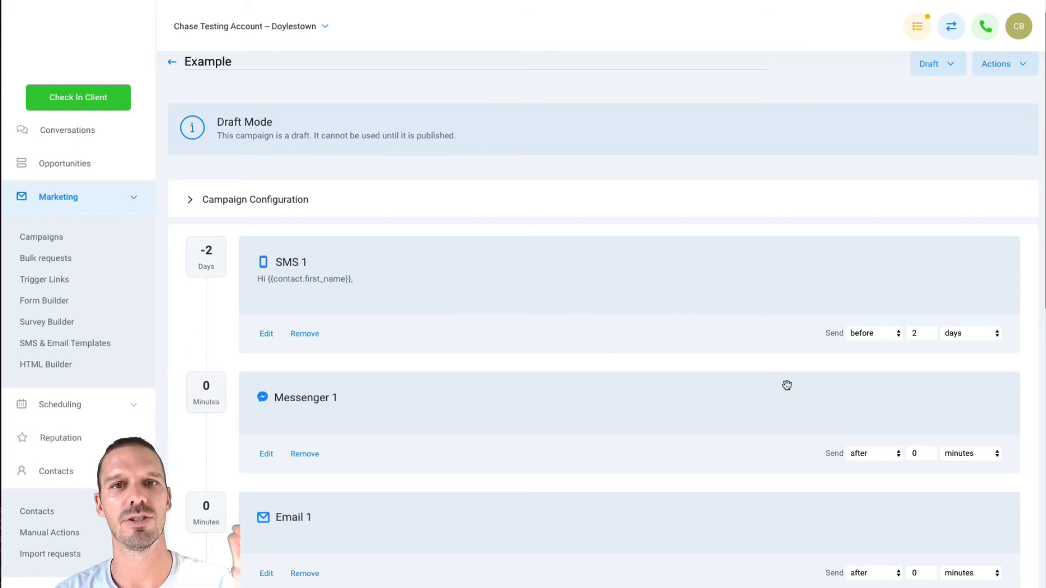
{"action": "scroll", "coordinate": [787, 385], "scroll_direction": "down", "scroll_amount": 4}
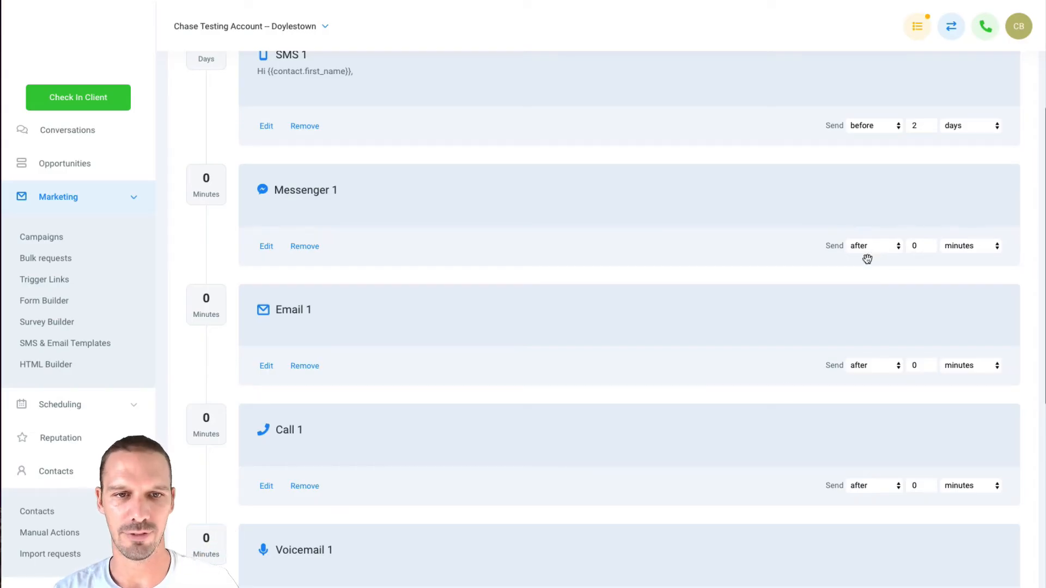
{"action": "double_click", "coordinate": [924, 249]}
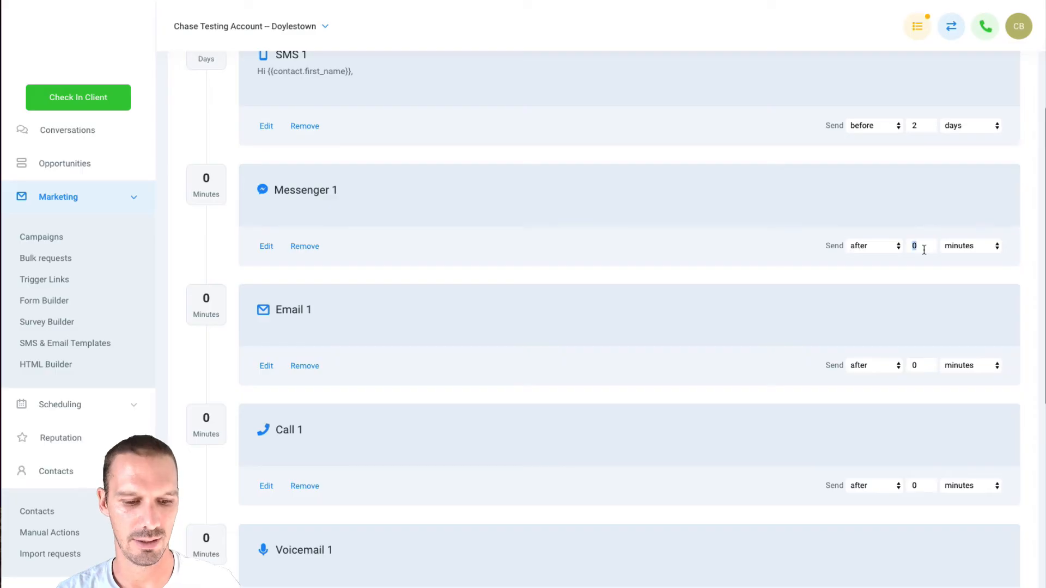
{"action": "type", "text": "4"}
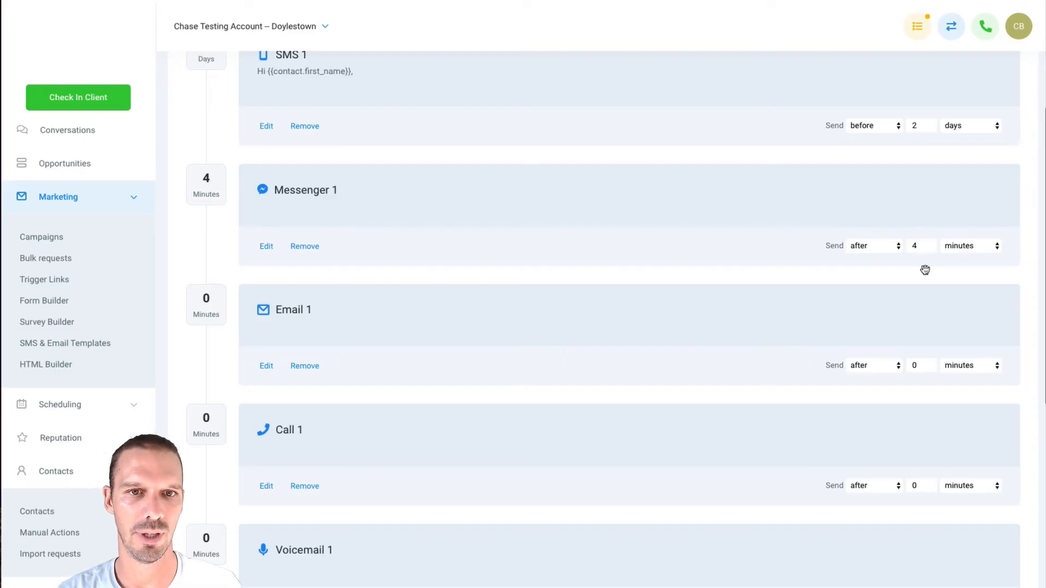
{"action": "double_click", "coordinate": [914, 366]}
{"action": "type", "text": "2"}
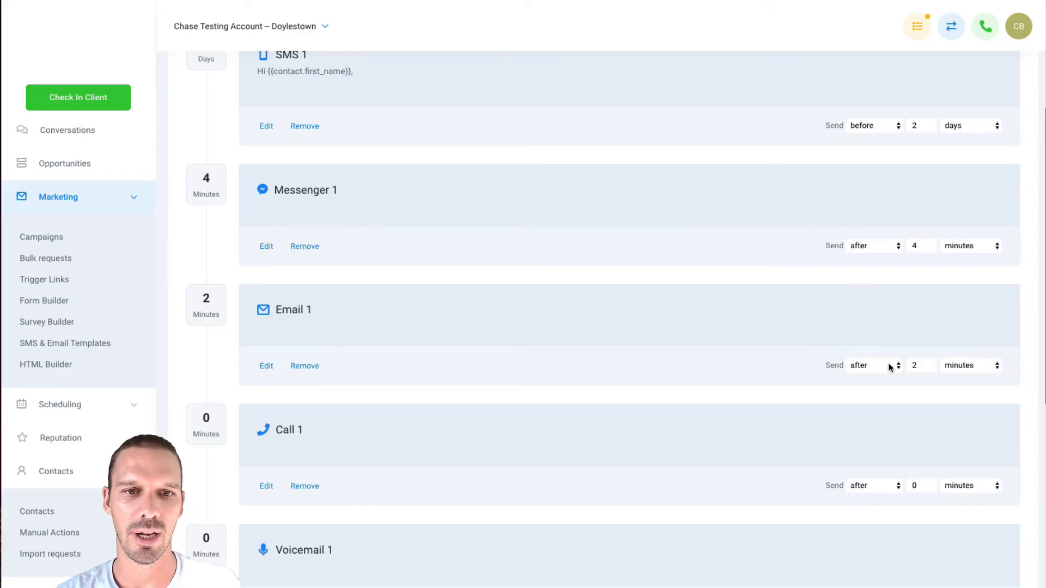
Review the order and send timing of the events throughout the Example campaign.
{"action": "scroll", "coordinate": [770, 360], "scroll_direction": "up", "scroll_amount": 1}
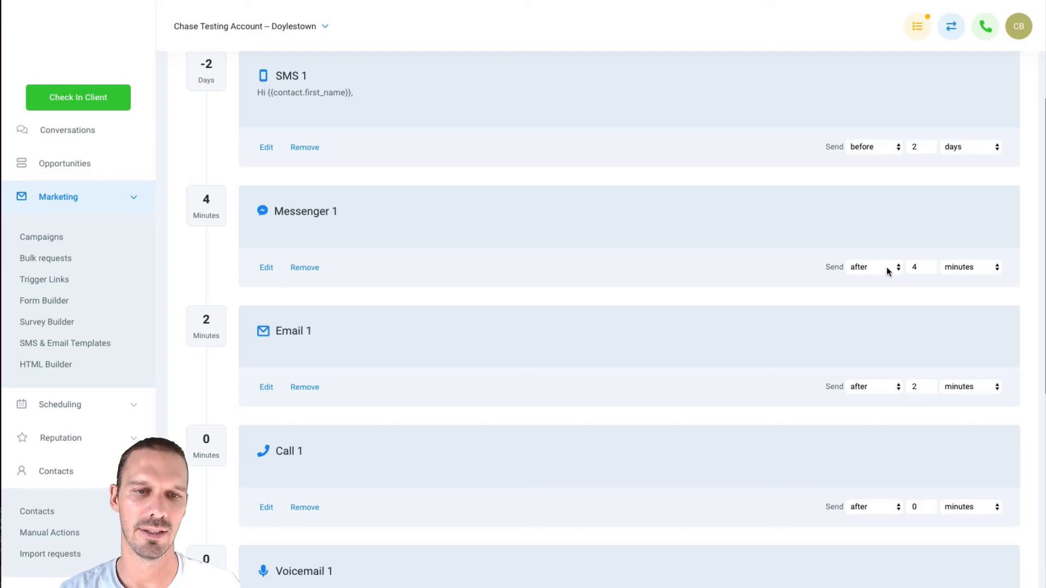
{"action": "scroll", "coordinate": [808, 362], "scroll_direction": "down", "scroll_amount": 3}
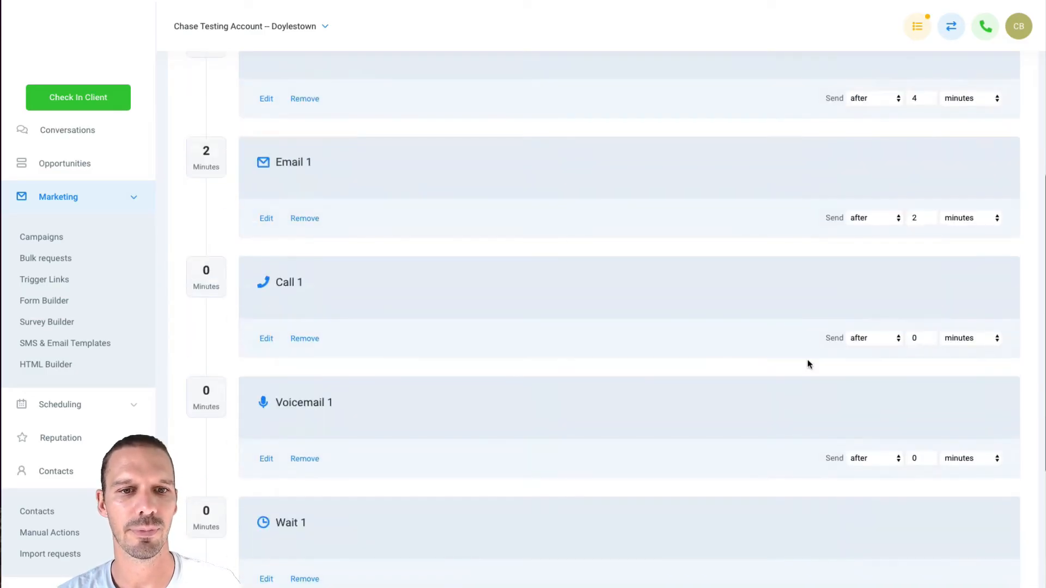
{"action": "scroll", "coordinate": [808, 364], "scroll_direction": "down", "scroll_amount": 1}
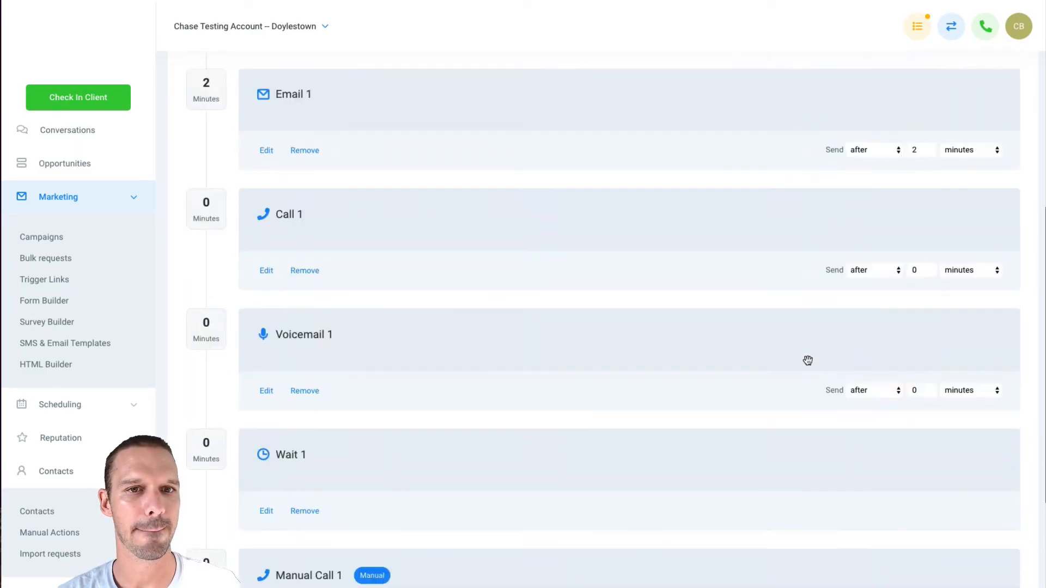
{"action": "scroll", "coordinate": [808, 361], "scroll_direction": "up", "scroll_amount": 6}
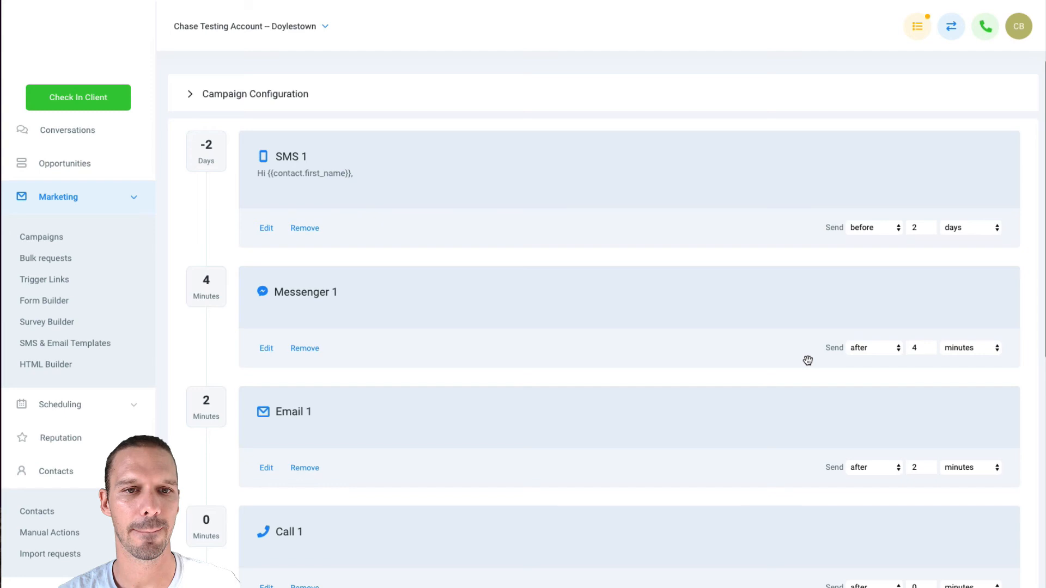
{"action": "scroll", "coordinate": [808, 360], "scroll_direction": "down", "scroll_amount": 3}
{"action": "scroll", "coordinate": [808, 361], "scroll_direction": "up", "scroll_amount": 2}
{"action": "scroll", "coordinate": [808, 360], "scroll_direction": "down", "scroll_amount": 1}
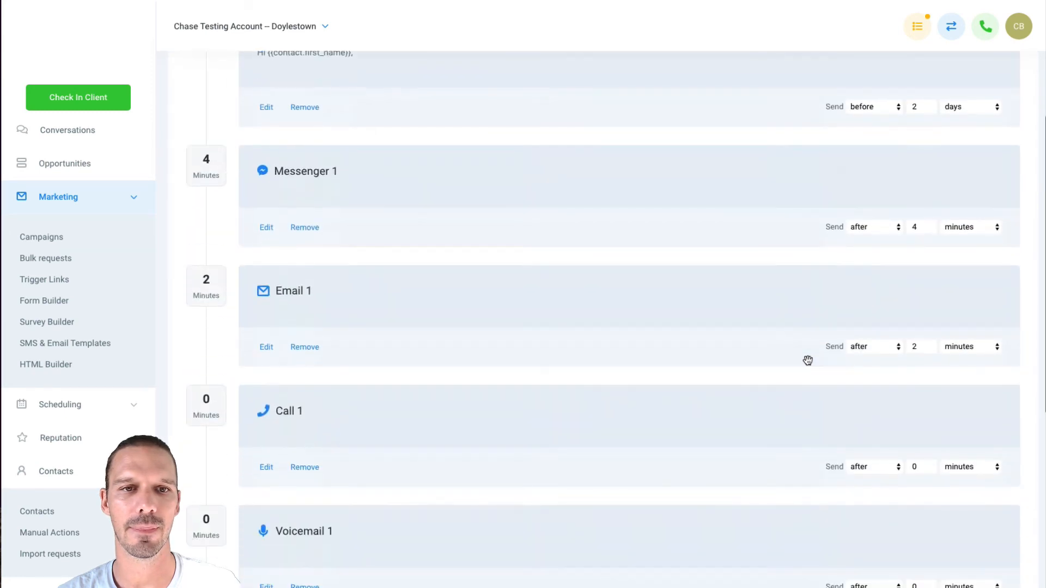
{"action": "scroll", "coordinate": [808, 360], "scroll_direction": "up", "scroll_amount": 2}
{"action": "scroll", "coordinate": [807, 360], "scroll_direction": "down", "scroll_amount": 3}
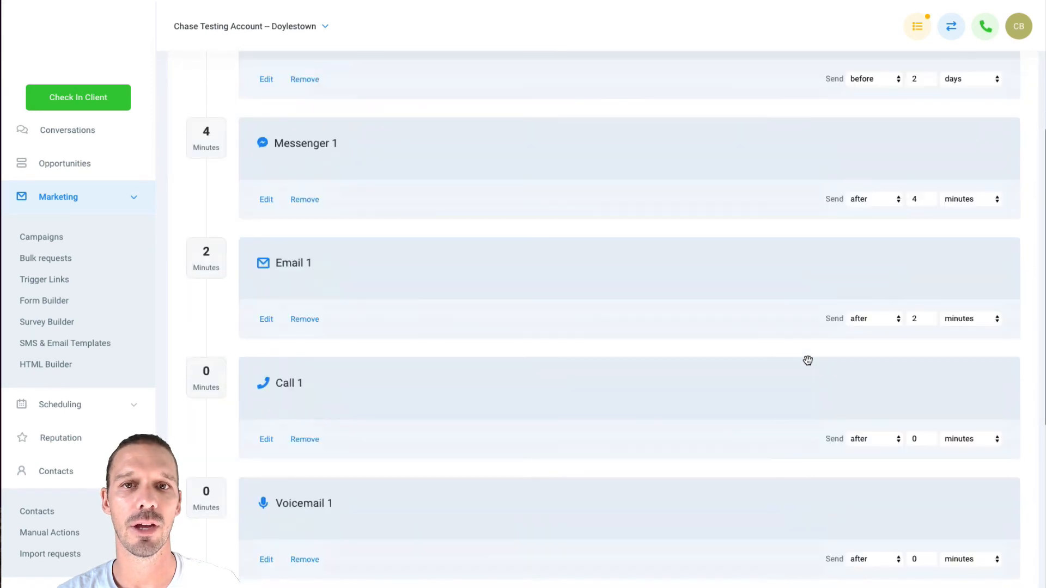
{"action": "scroll", "coordinate": [807, 360], "scroll_direction": "up", "scroll_amount": 4}
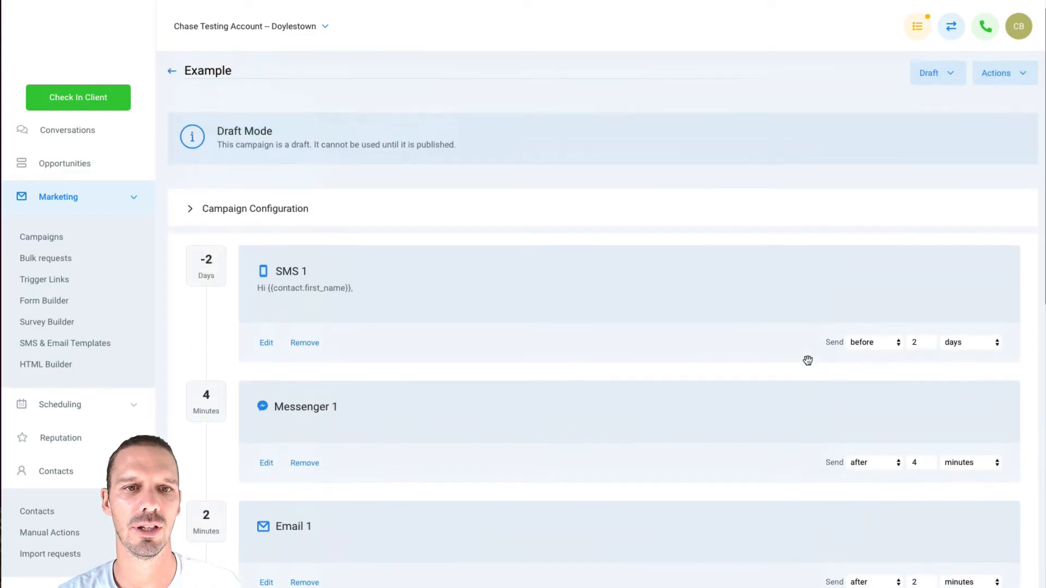
{"action": "scroll", "coordinate": [808, 361], "scroll_direction": "down", "scroll_amount": 3}
{"action": "scroll", "coordinate": [808, 361], "scroll_direction": "up", "scroll_amount": 2}
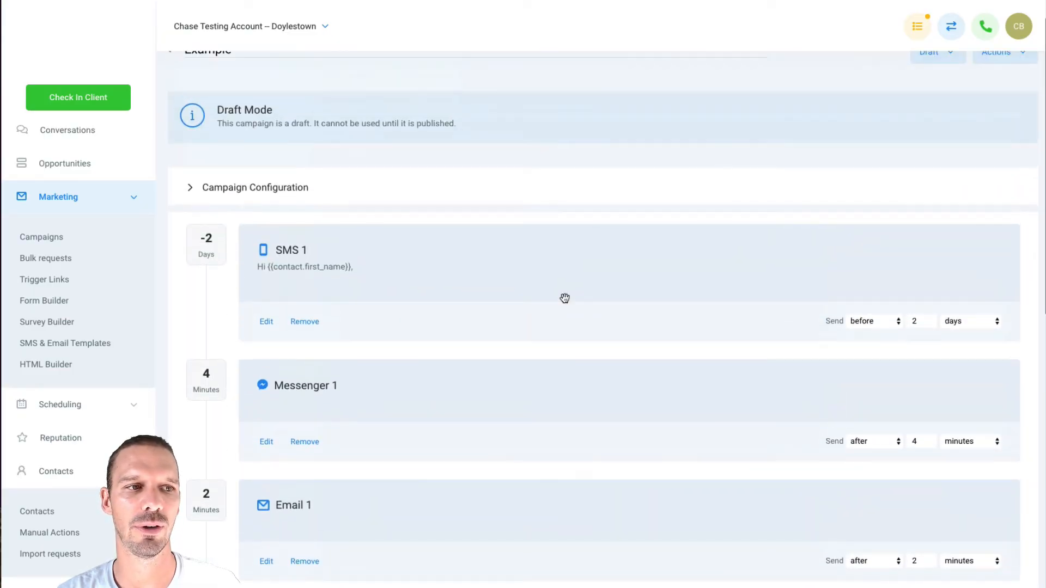
Remove the SMS and Messenger events from the start of the campaign.
{"action": "left_click", "coordinate": [310, 322]}
{"action": "left_click", "coordinate": [314, 308]}
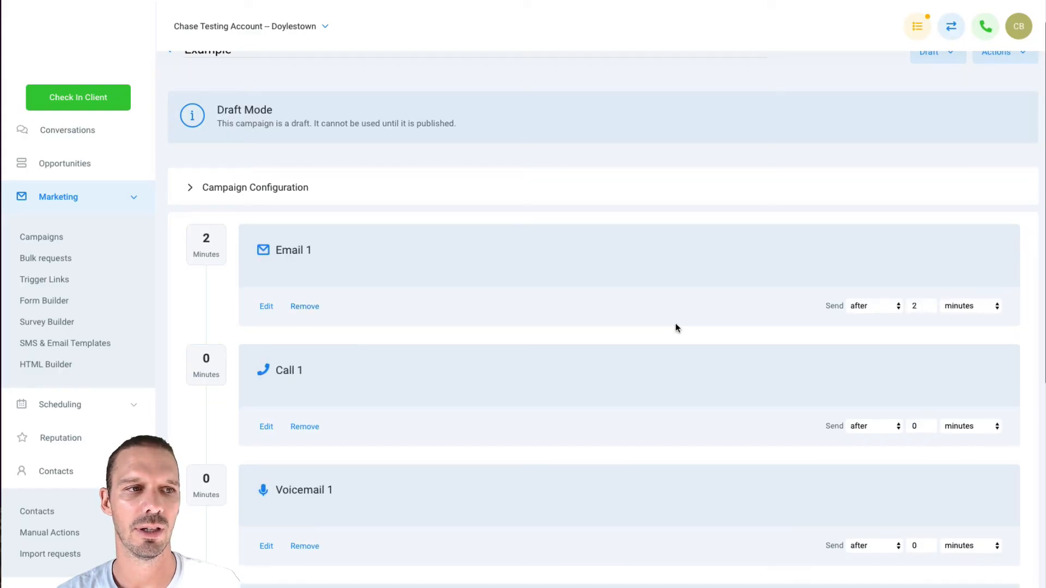
Compare the Email event's send timing of immediately with after 0 minutes, and leave it set to immediately.
{"action": "left_click", "coordinate": [885, 305]}
{"action": "left_click", "coordinate": [882, 284]}
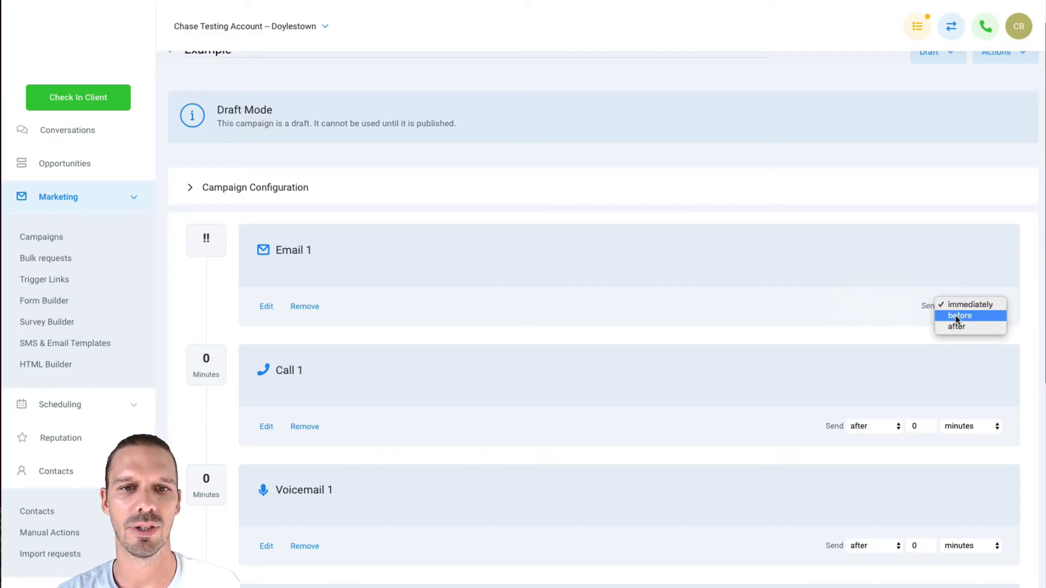
{"action": "left_click", "coordinate": [957, 326]}
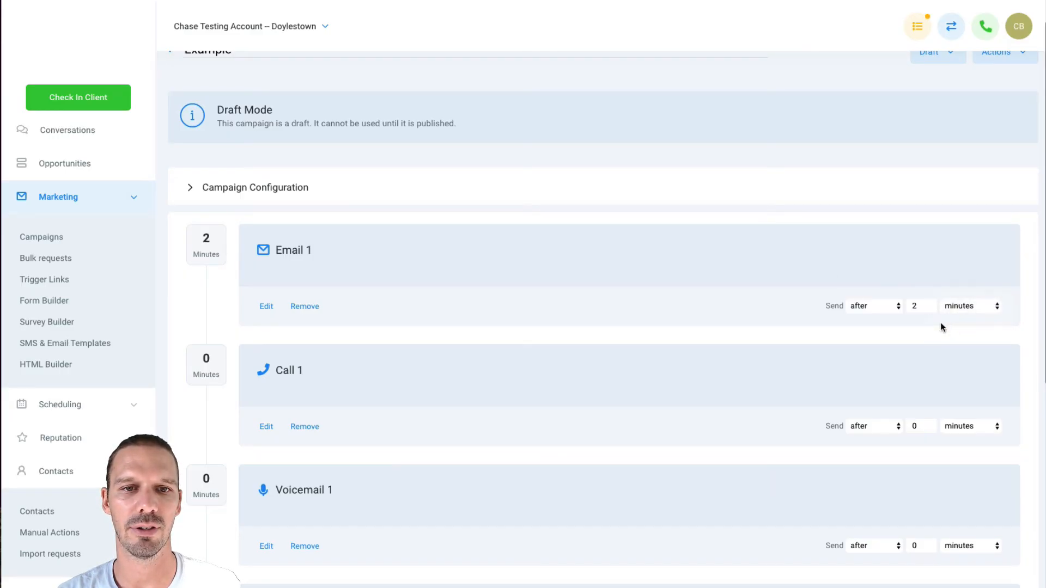
{"action": "double_click", "coordinate": [920, 306]}
{"action": "type", "text": "0"}
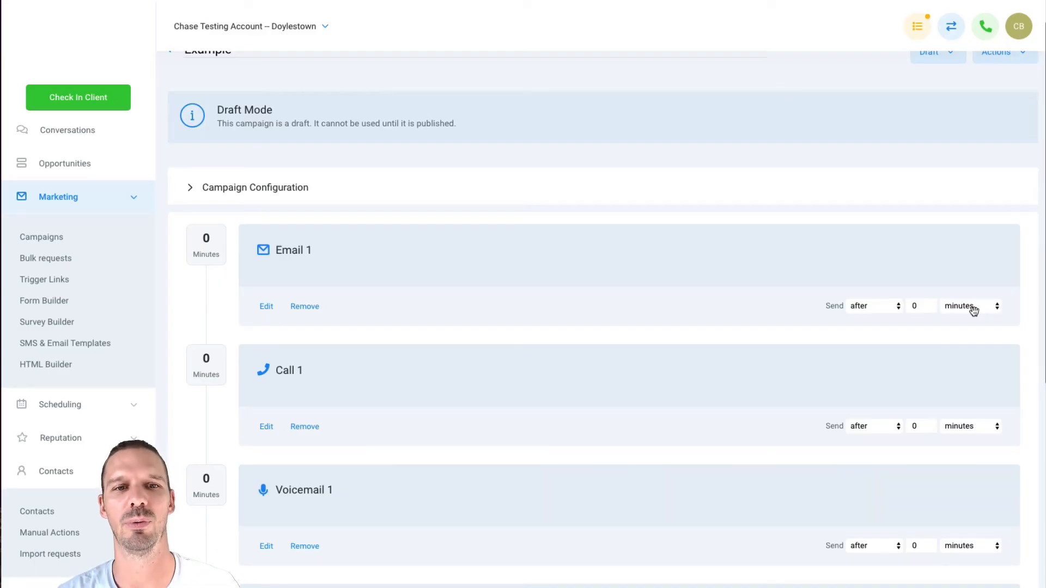
{"action": "left_click", "coordinate": [894, 306]}
{"action": "left_click", "coordinate": [876, 281]}
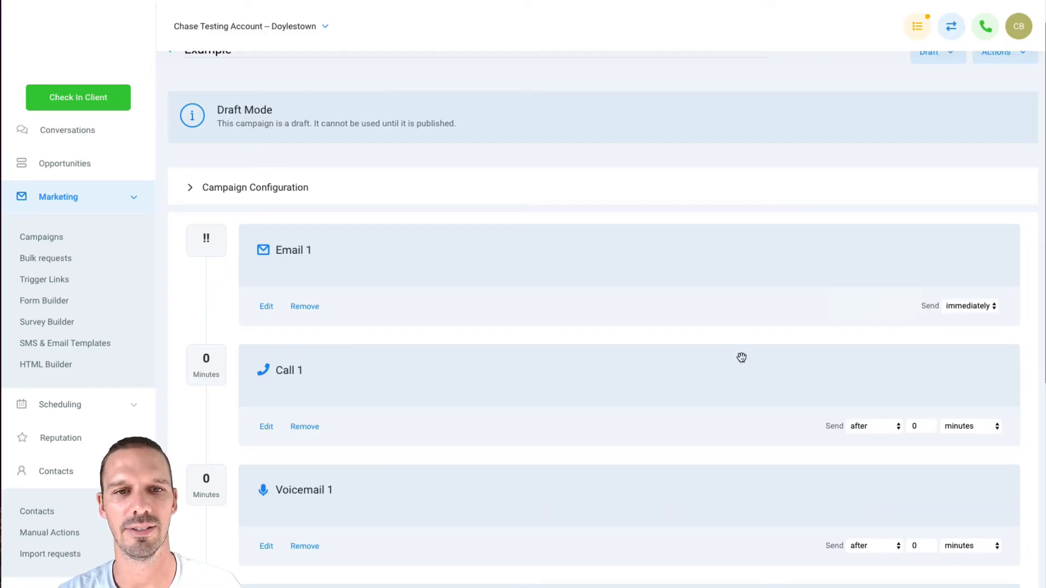
Return to the campaign list and view the contacts enrolled in the Power SMS/Dial Test campaign.
{"action": "scroll", "coordinate": [741, 357], "scroll_direction": "up", "scroll_amount": 1}
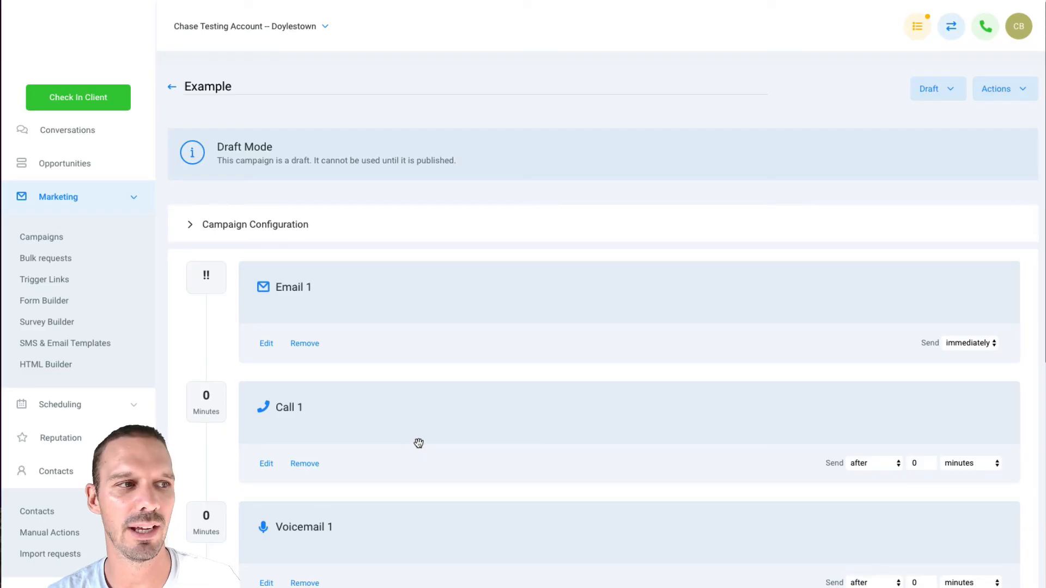
{"action": "left_click", "coordinate": [59, 240]}
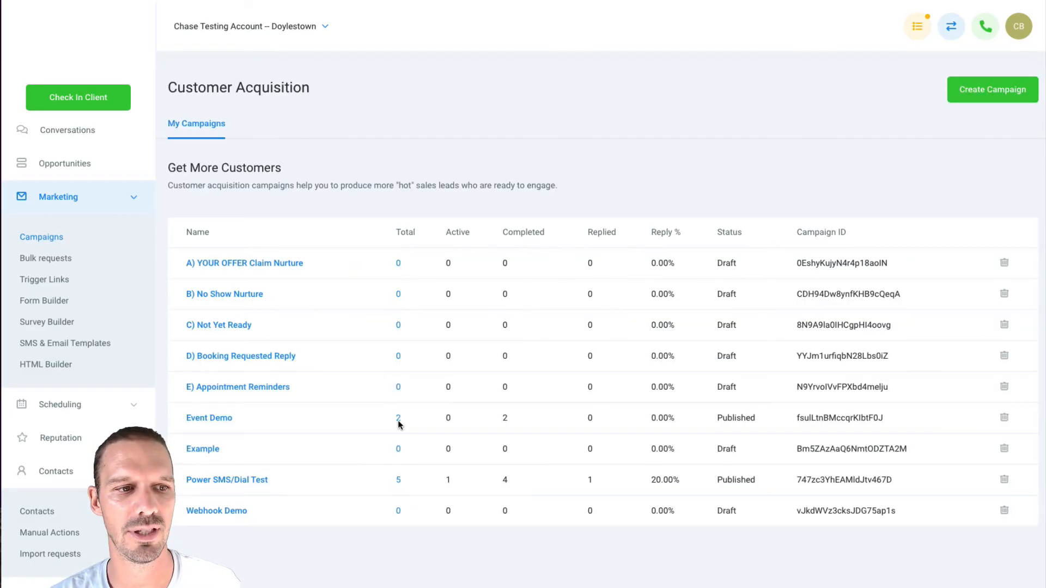
{"action": "left_click", "coordinate": [398, 479]}
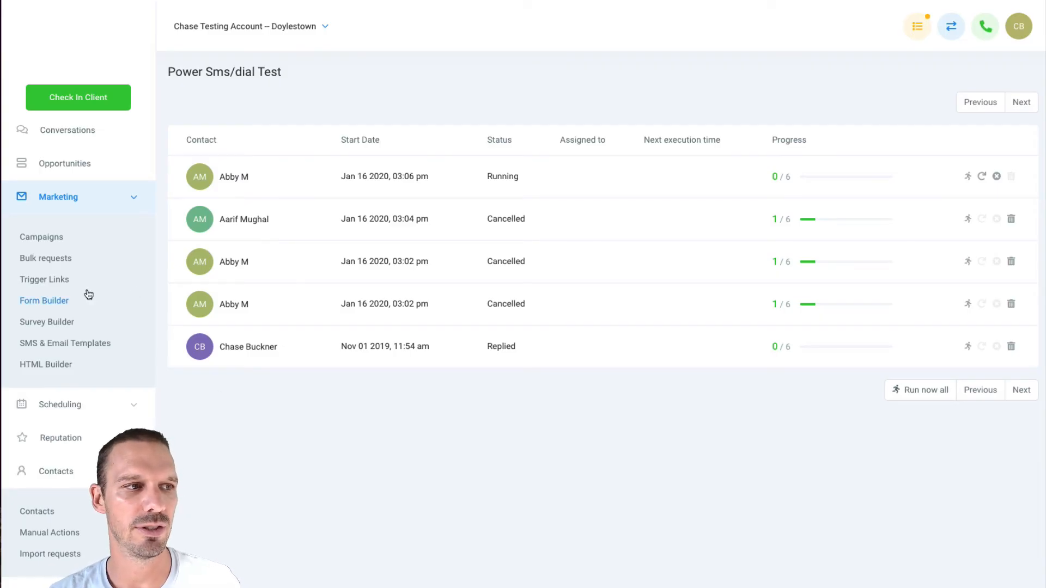
Look over the account's existing forms and its existing funnels.
{"action": "left_click", "coordinate": [131, 205]}
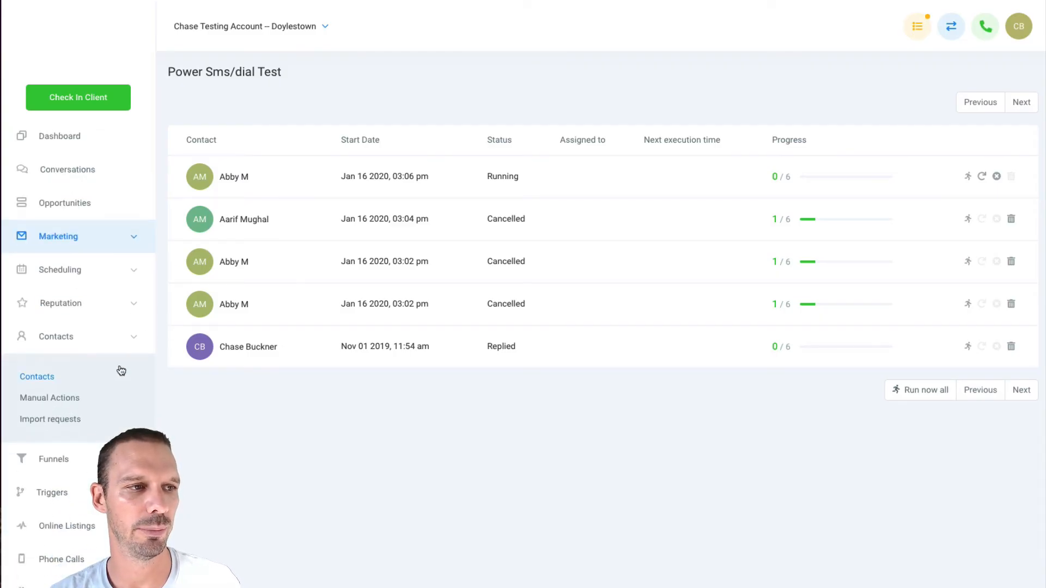
{"action": "left_click", "coordinate": [137, 337]}
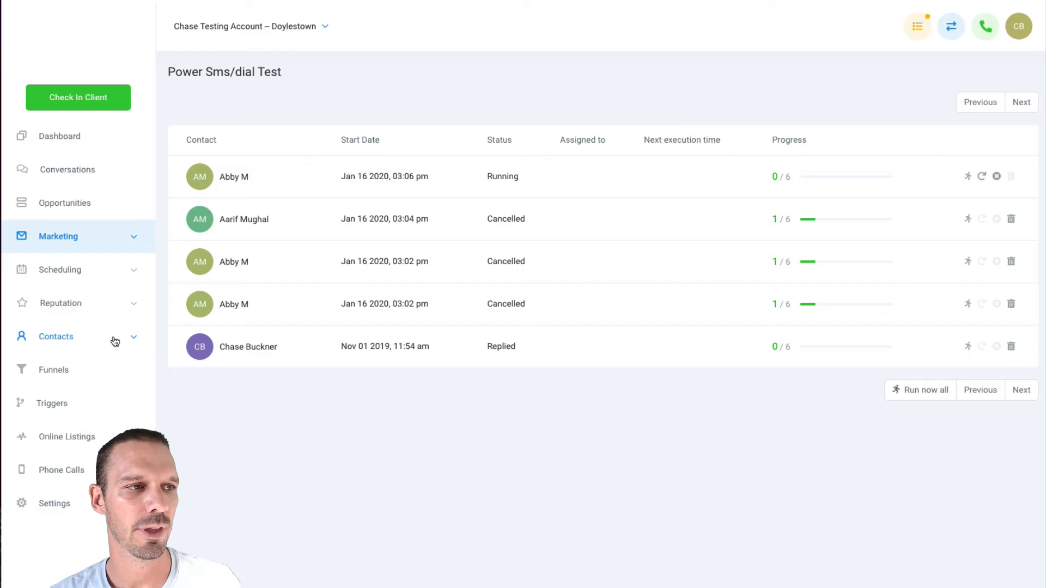
{"action": "left_click", "coordinate": [138, 240]}
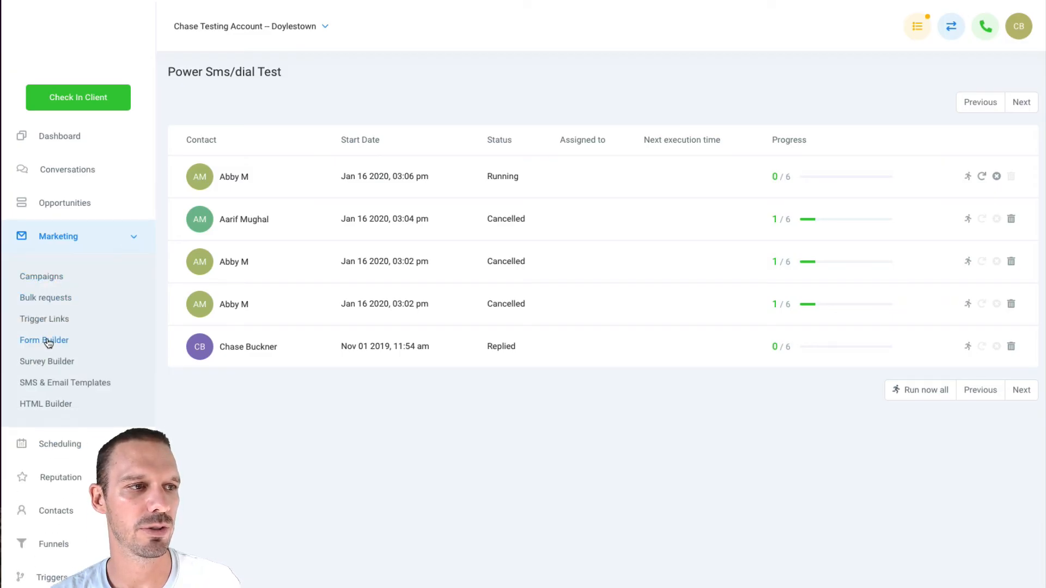
{"action": "left_click", "coordinate": [52, 341]}
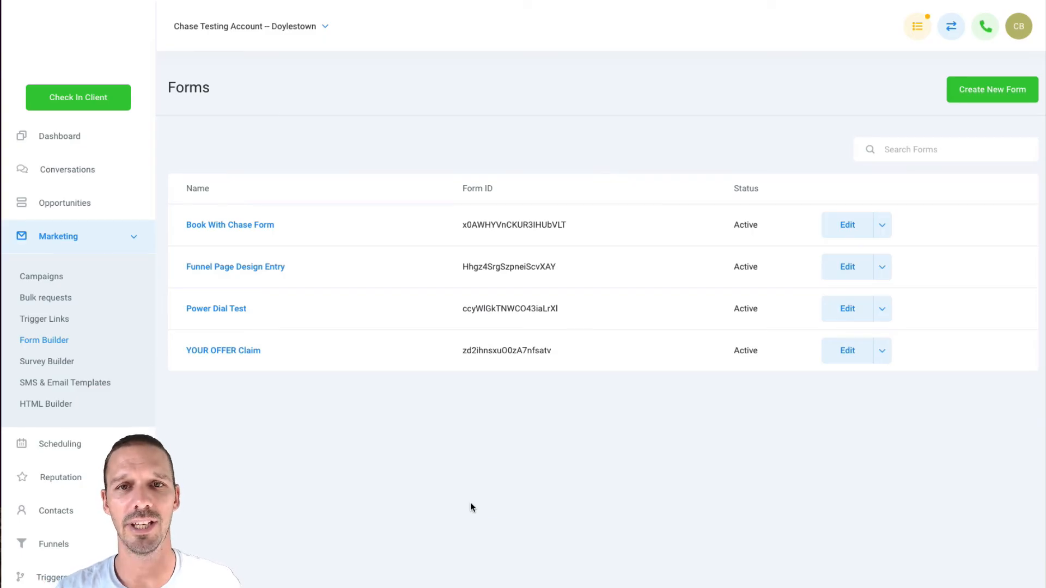
{"action": "left_click", "coordinate": [91, 543]}
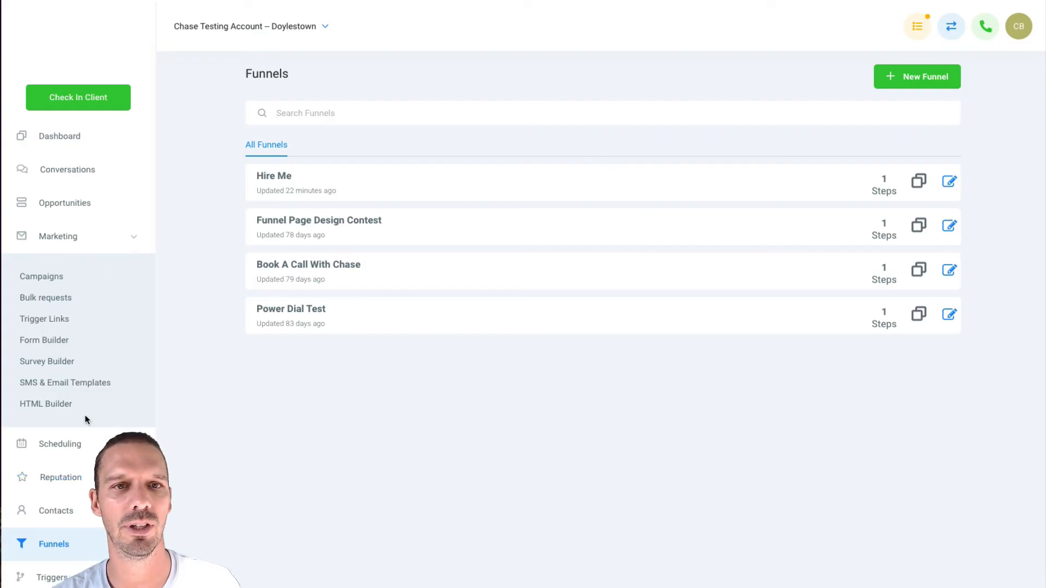
{"action": "left_click", "coordinate": [74, 238]}
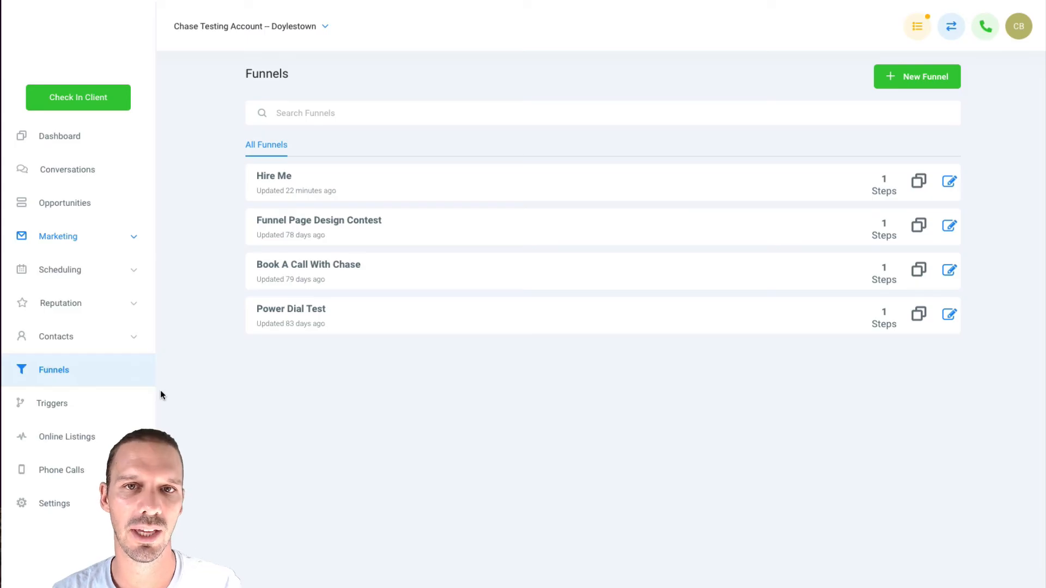
Create a new basic trigger rule and name it "Example".
{"action": "left_click", "coordinate": [52, 402]}
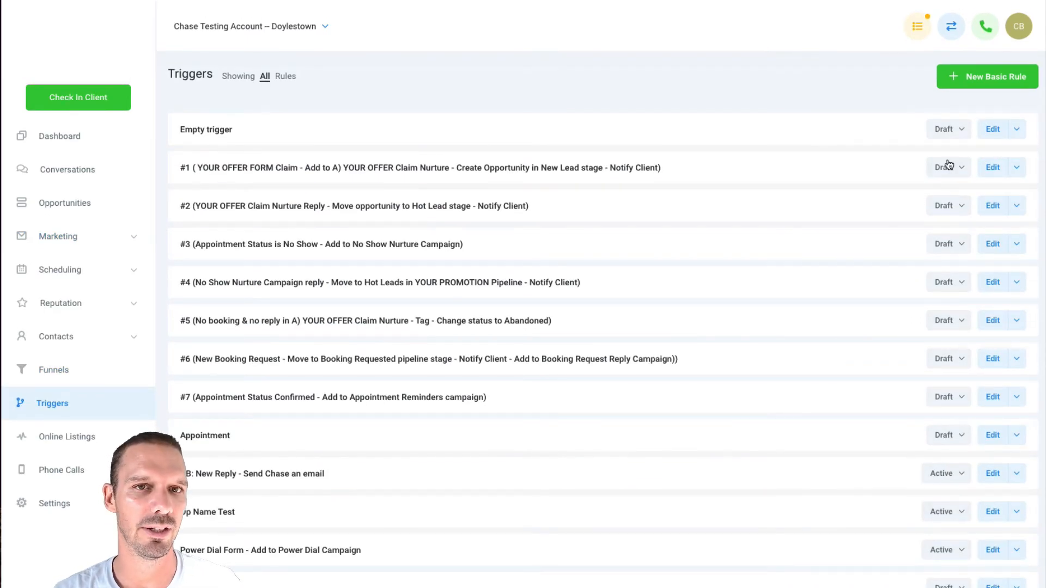
{"action": "left_click", "coordinate": [977, 81]}
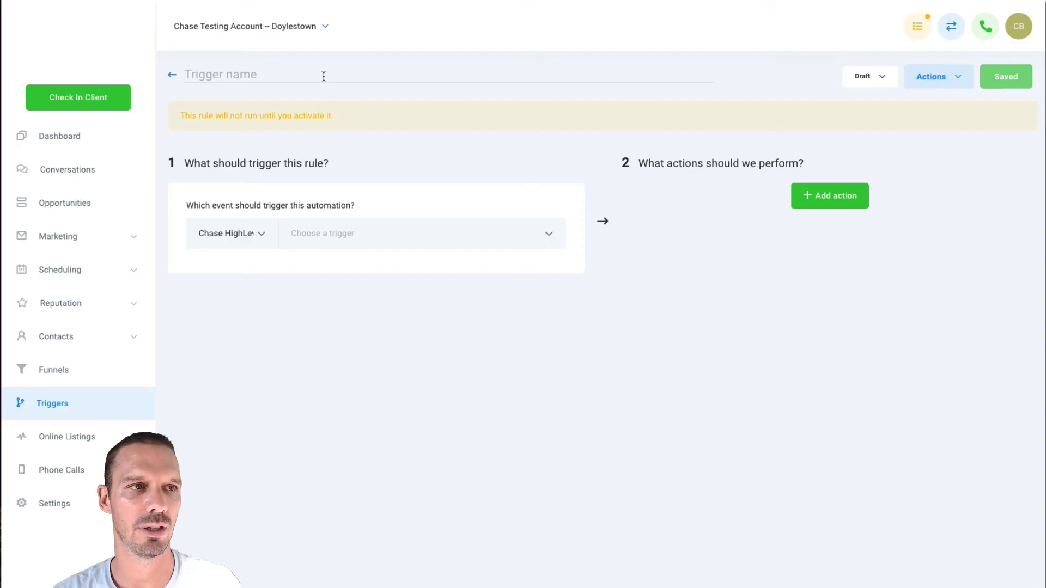
{"action": "type", "text": "E"}
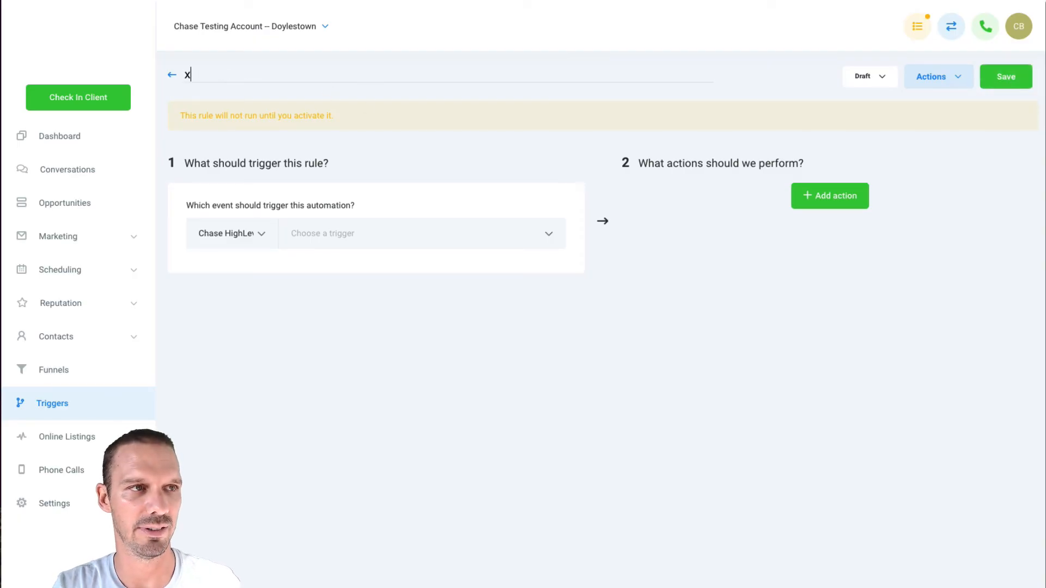
{"action": "type", "text": "xample"}
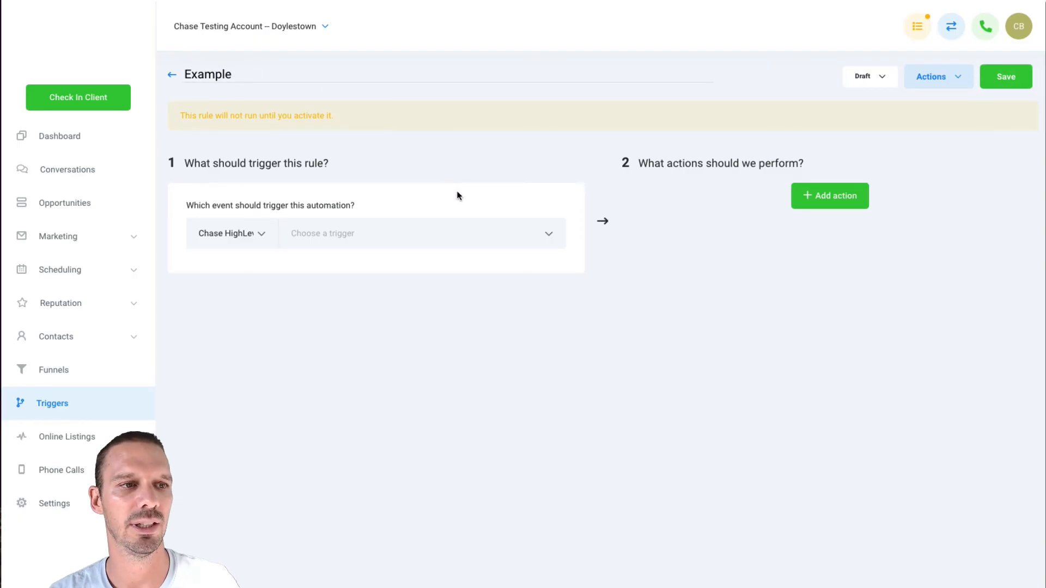
Set the Example rule's trigger event to Form Submitted.
{"action": "left_click", "coordinate": [548, 234]}
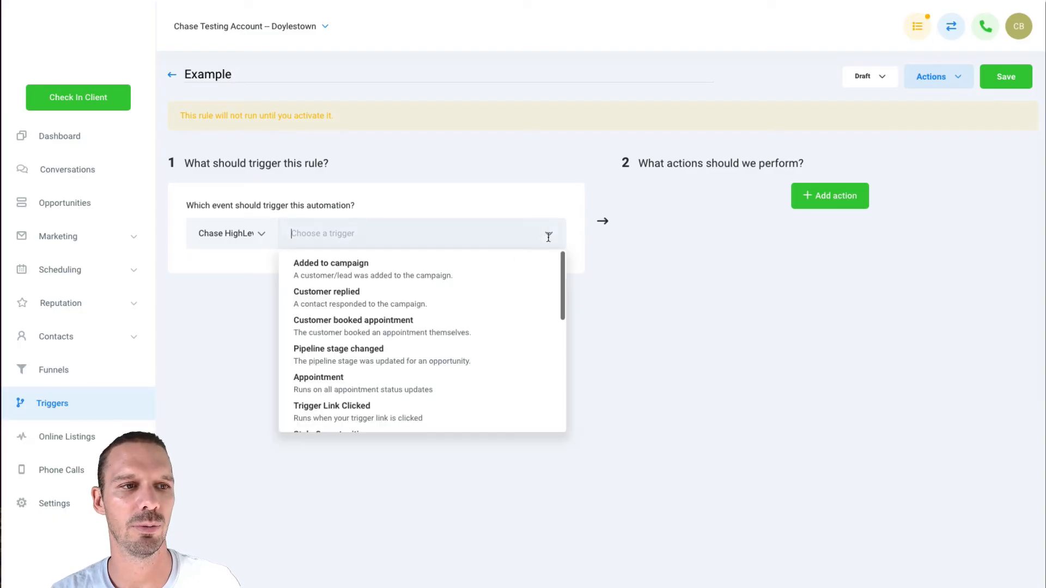
{"action": "scroll", "coordinate": [471, 324], "scroll_direction": "down", "scroll_amount": 3}
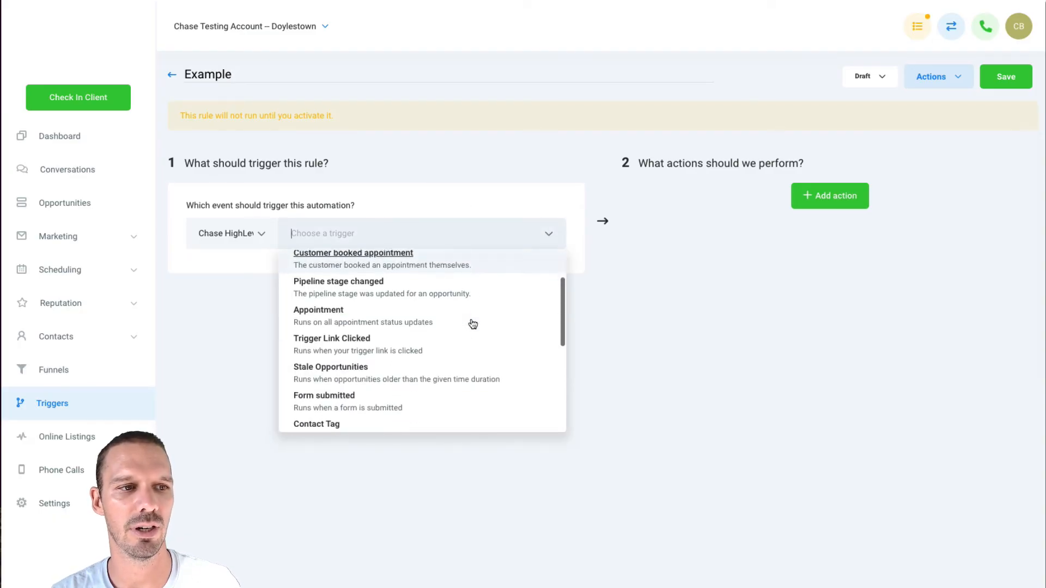
{"action": "scroll", "coordinate": [472, 324], "scroll_direction": "down", "scroll_amount": 1}
{"action": "left_click", "coordinate": [338, 332]}
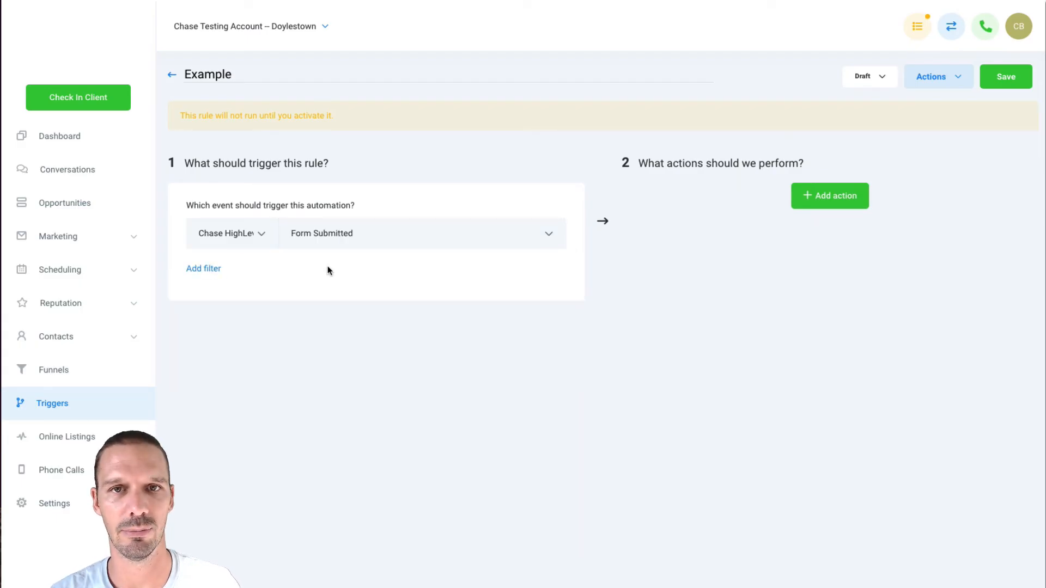
Add a filter to the Form Submitted trigger so that Form Is Power Dial Test.
{"action": "left_click", "coordinate": [214, 269]}
{"action": "left_click", "coordinate": [348, 296]}
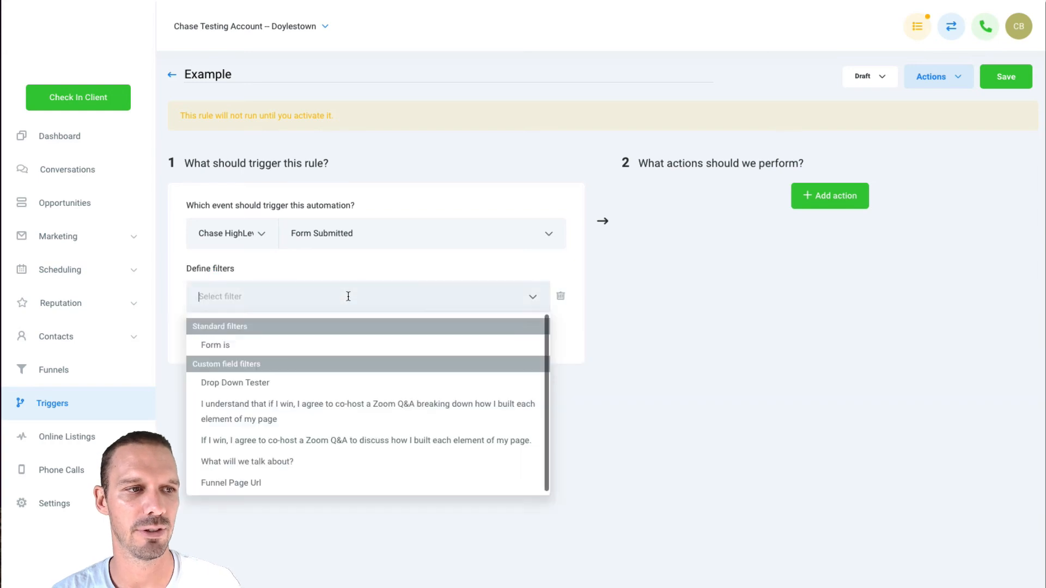
{"action": "left_click", "coordinate": [337, 346]}
{"action": "left_click", "coordinate": [467, 302]}
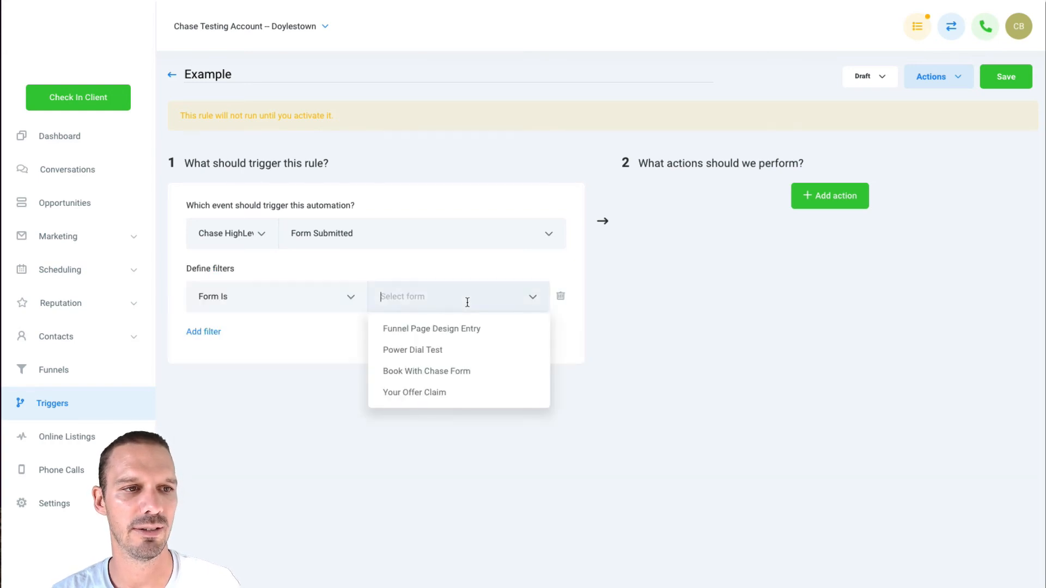
{"action": "left_click", "coordinate": [467, 352]}
{"action": "left_click", "coordinate": [526, 299]}
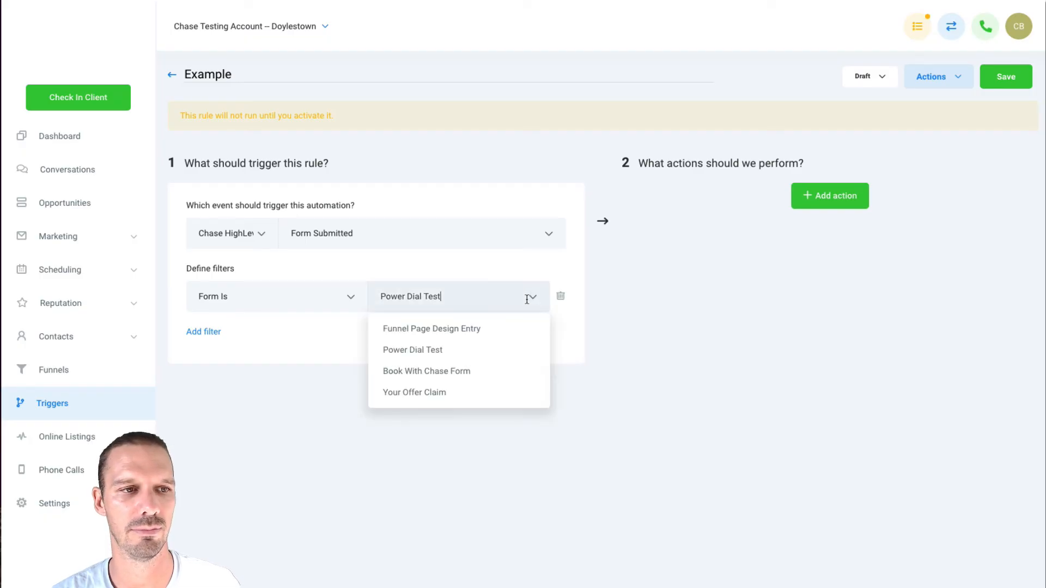
{"action": "left_click", "coordinate": [608, 301]}
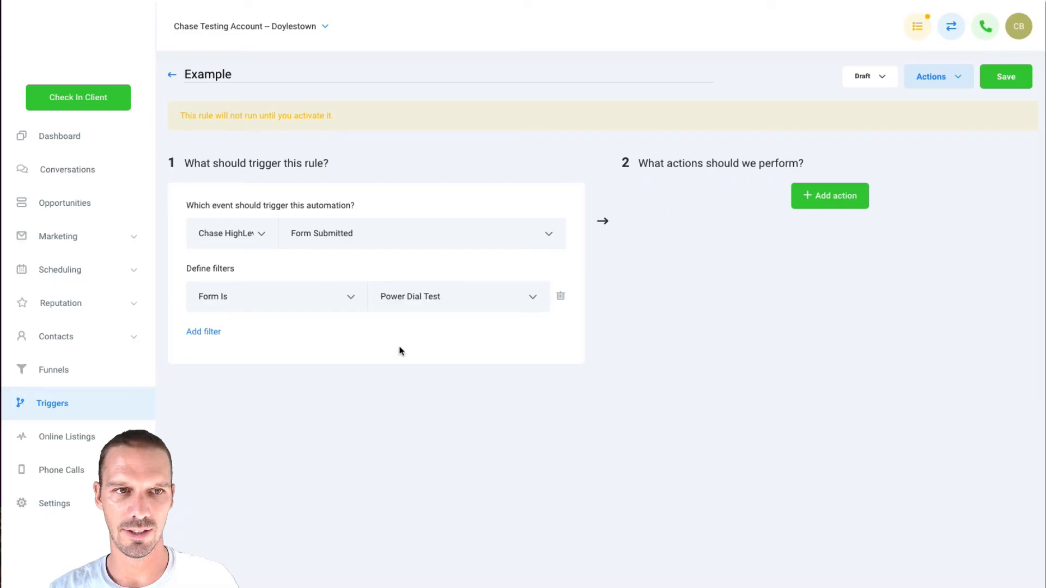
Add an Add To Campaign action that puts contacts into the Example campaign, leaving the rule in Draft.
{"action": "left_click", "coordinate": [848, 201]}
{"action": "left_click", "coordinate": [818, 234]}
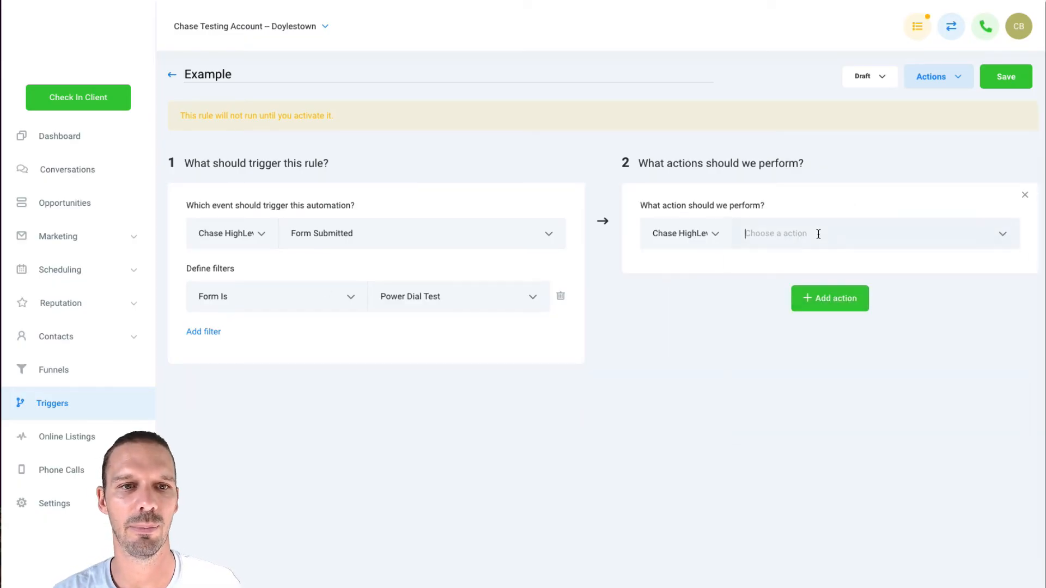
{"action": "left_click", "coordinate": [800, 265]}
{"action": "left_click", "coordinate": [794, 272]}
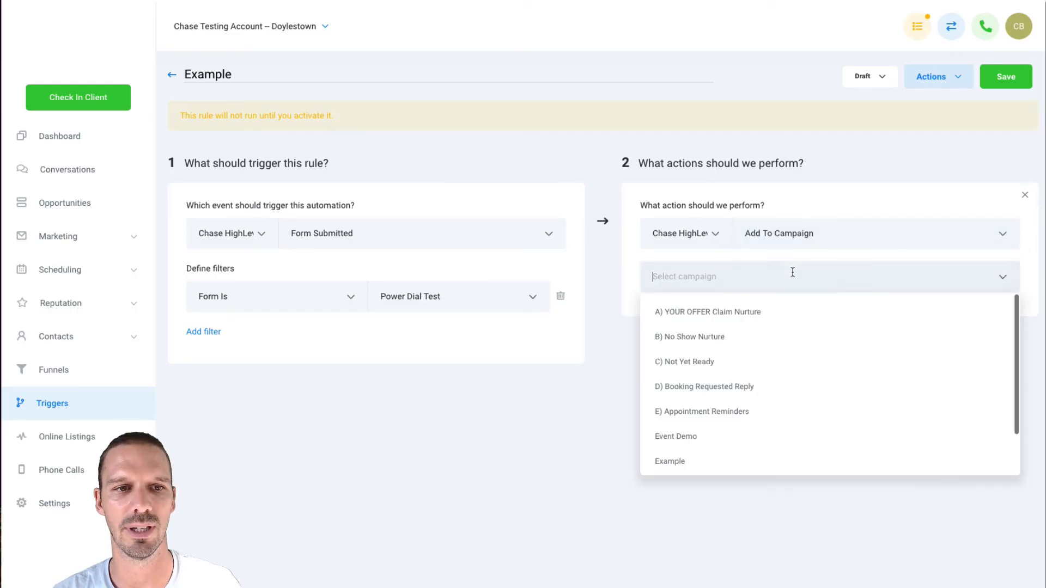
{"action": "left_click", "coordinate": [680, 458]}
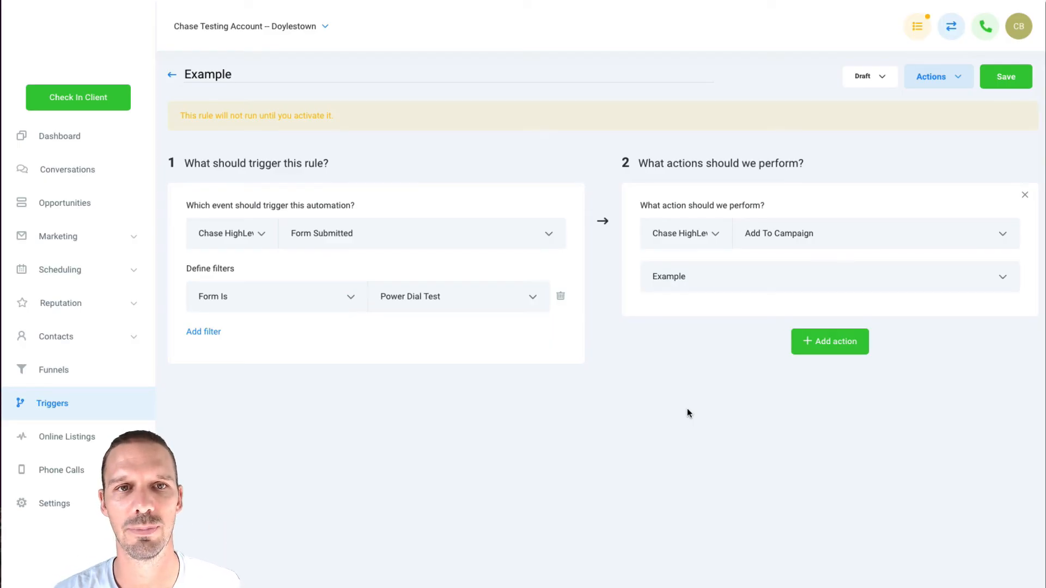
{"action": "left_click", "coordinate": [863, 77]}
{"action": "left_click", "coordinate": [791, 105]}
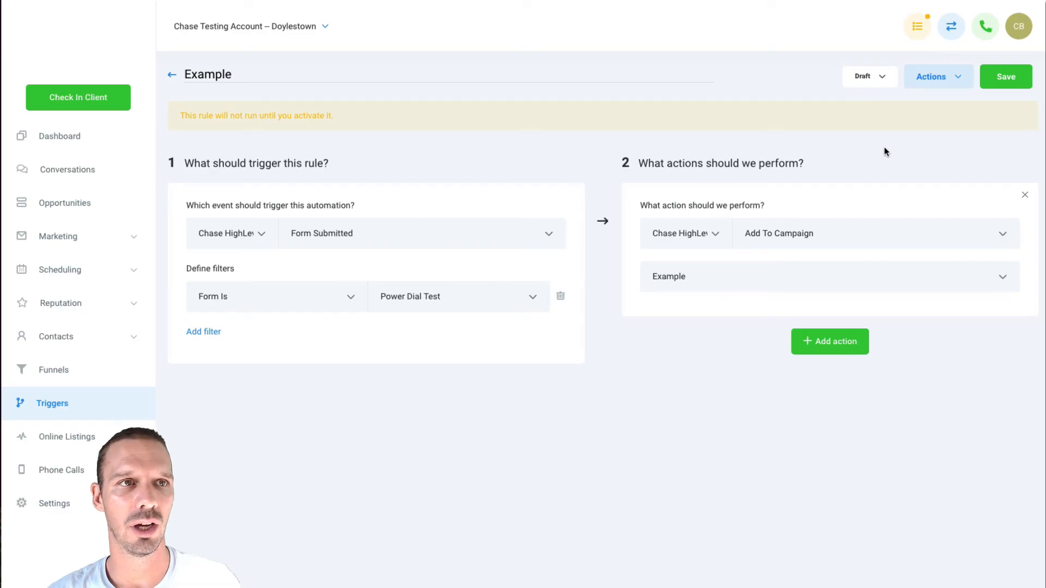
Switch to the browser window showing My Zaps in Zapier.
{"action": "key", "text": "ctrl+Up"}
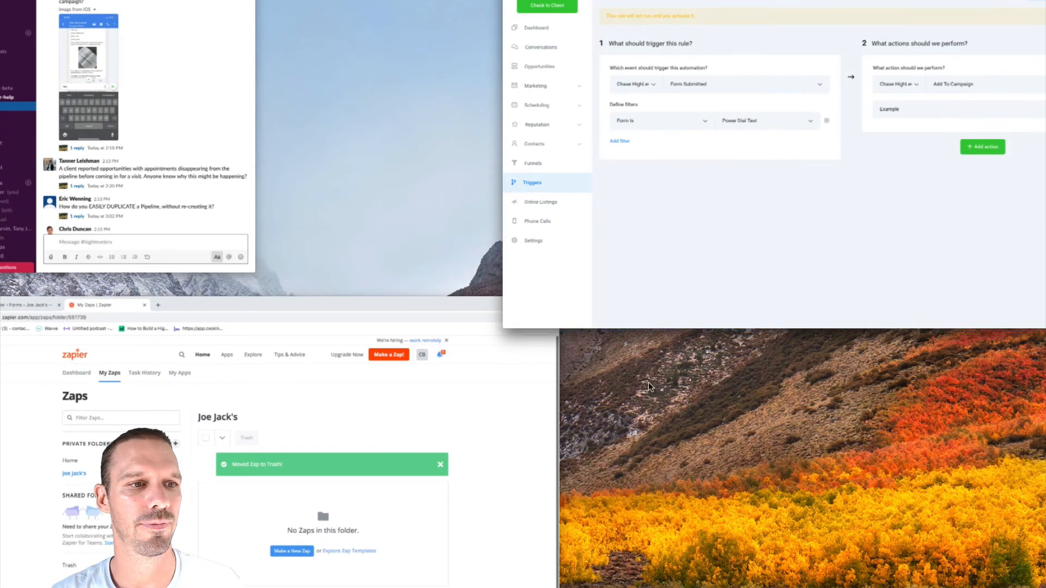
{"action": "left_click", "coordinate": [516, 470]}
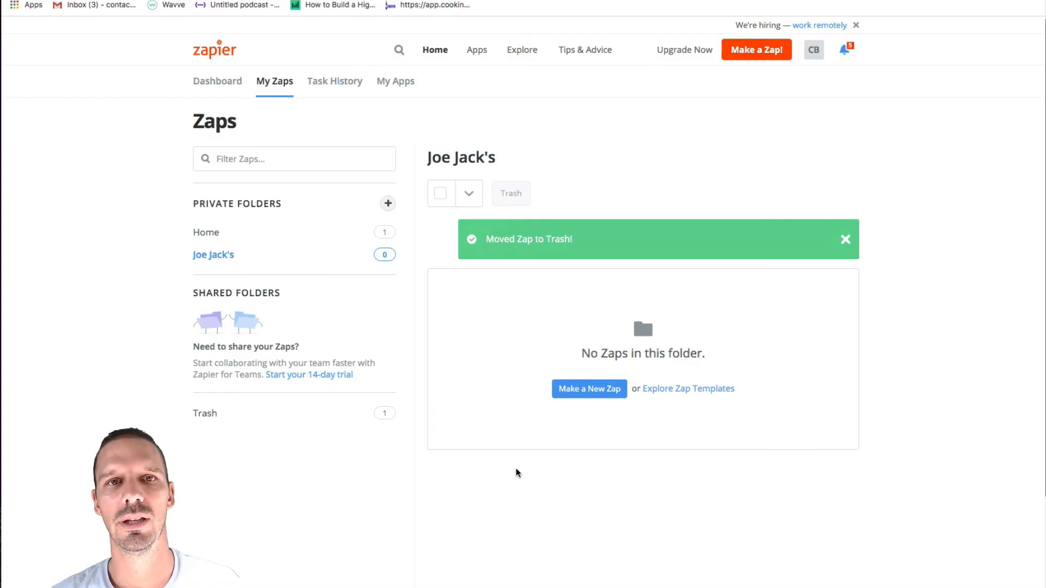
{"action": "key", "text": "super+t"}
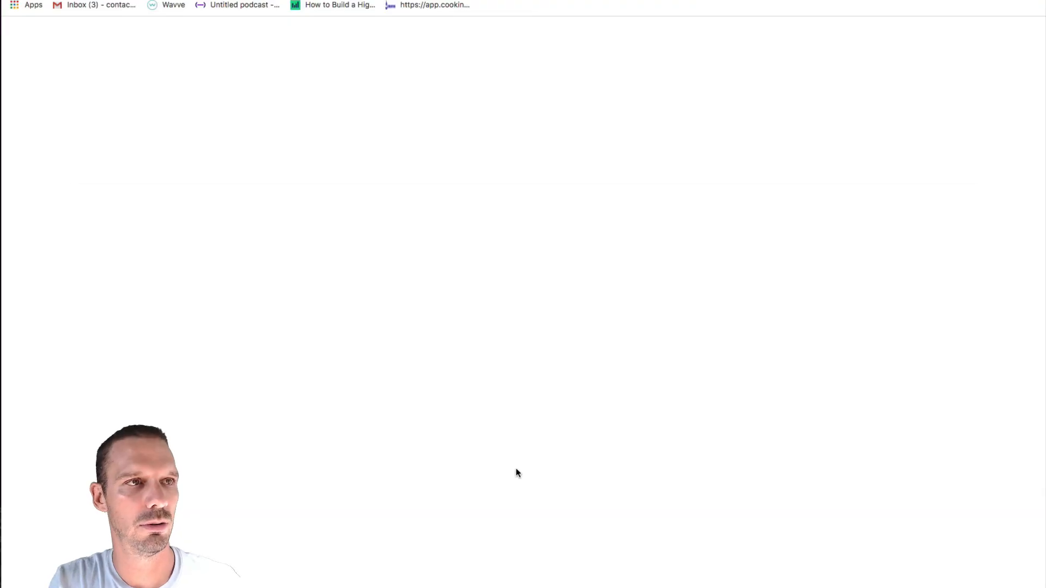
{"action": "type", "text": "app"}
{"action": "key", "text": "Return"}
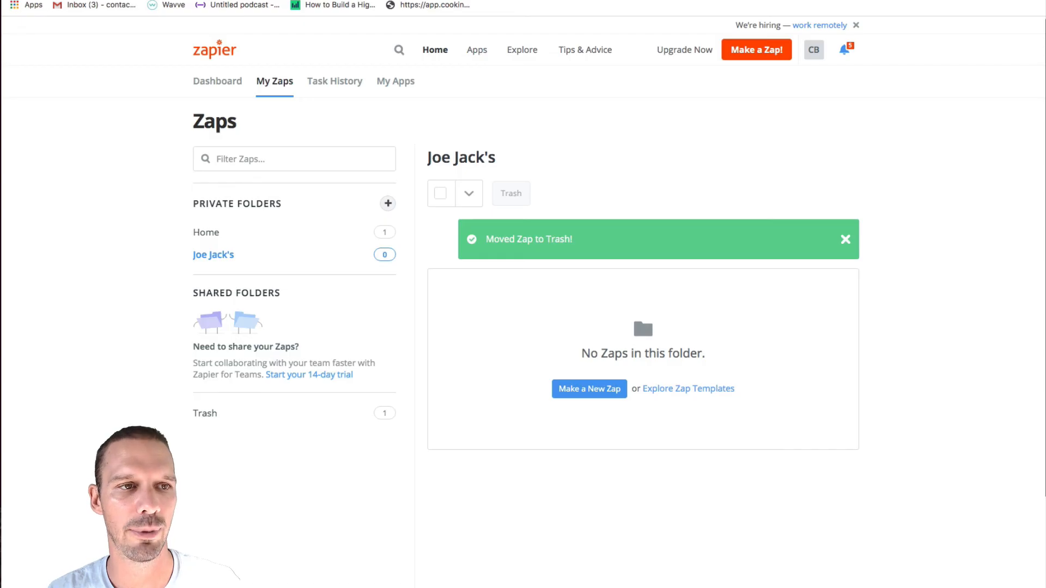
Create a new zap triggered by New Form Submission in Gravity Forms and proceed to its webhook setup.
{"action": "left_click", "coordinate": [756, 55]}
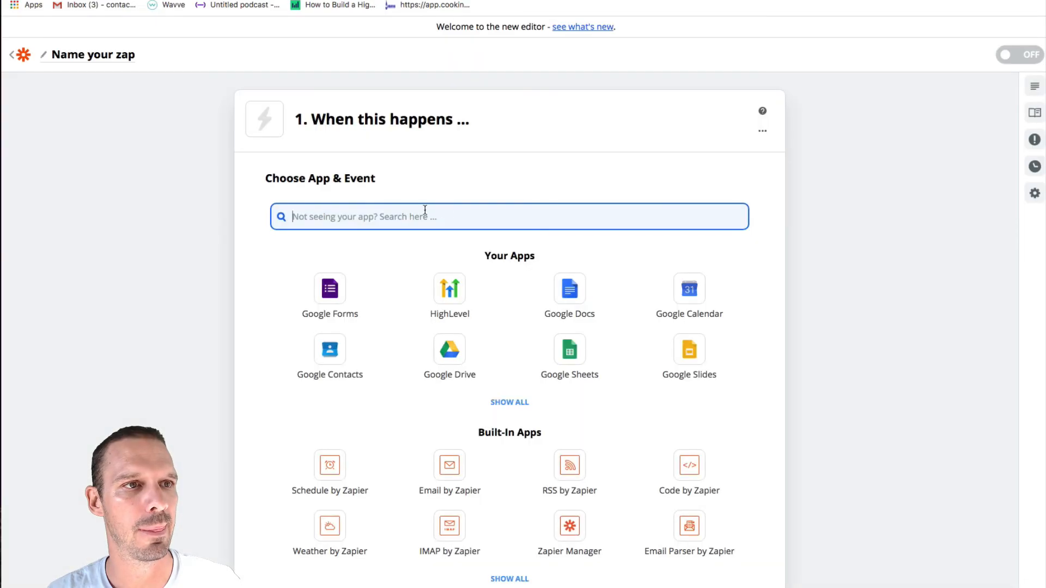
{"action": "type", "text": "gravi"}
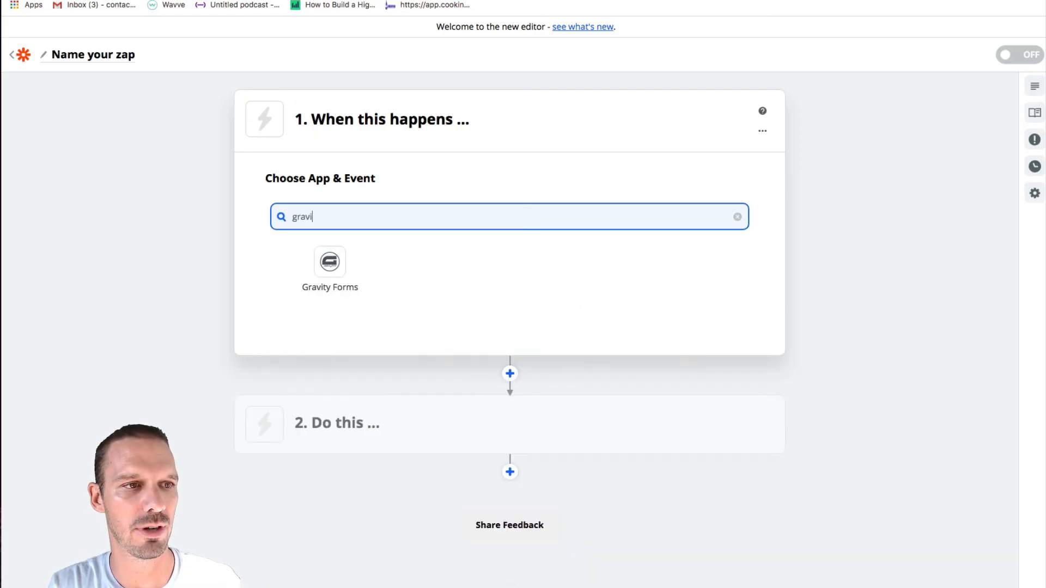
{"action": "left_click", "coordinate": [326, 268]}
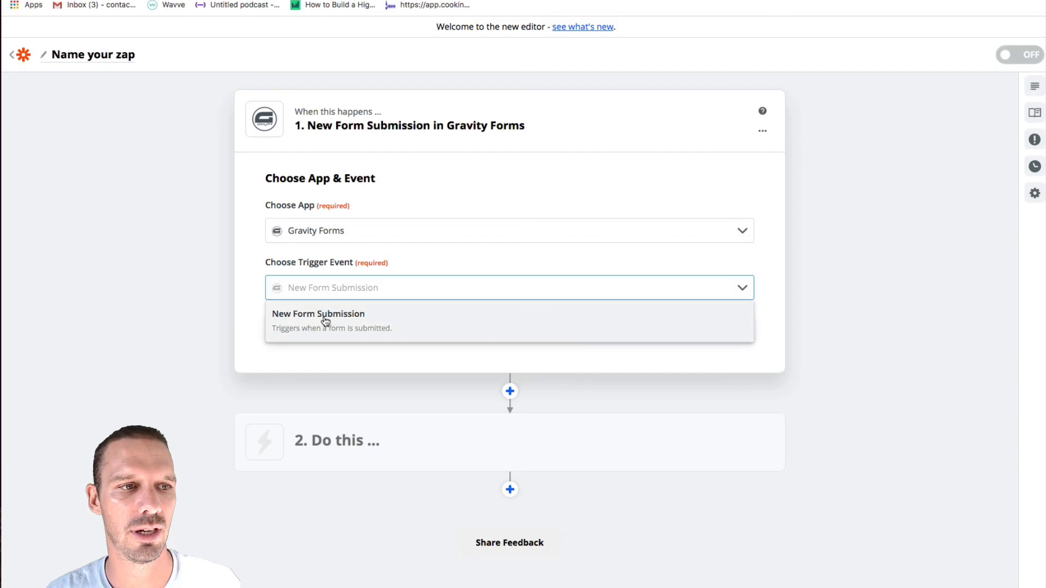
{"action": "left_click", "coordinate": [323, 319]}
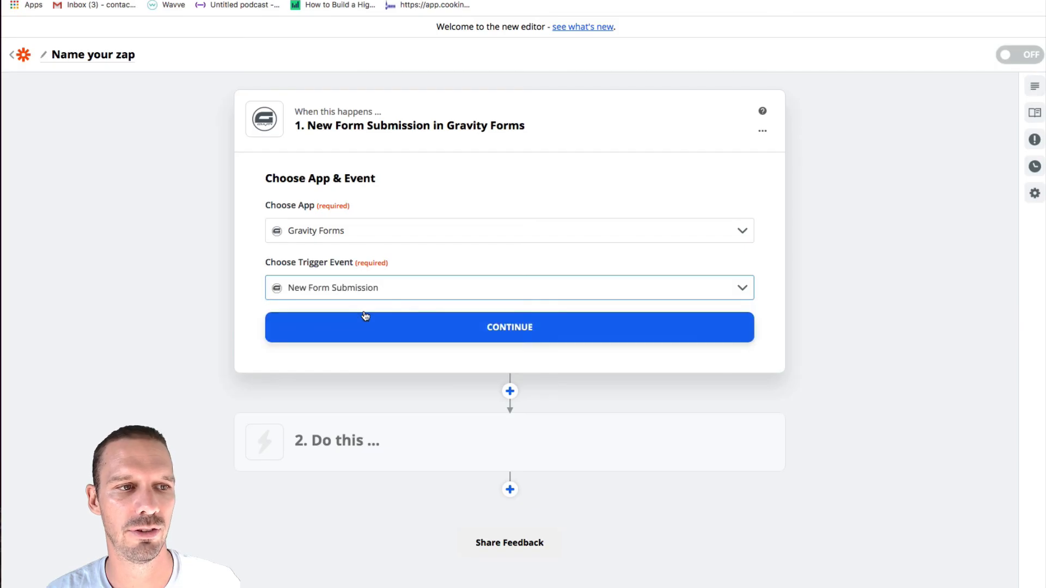
{"action": "left_click", "coordinate": [508, 335]}
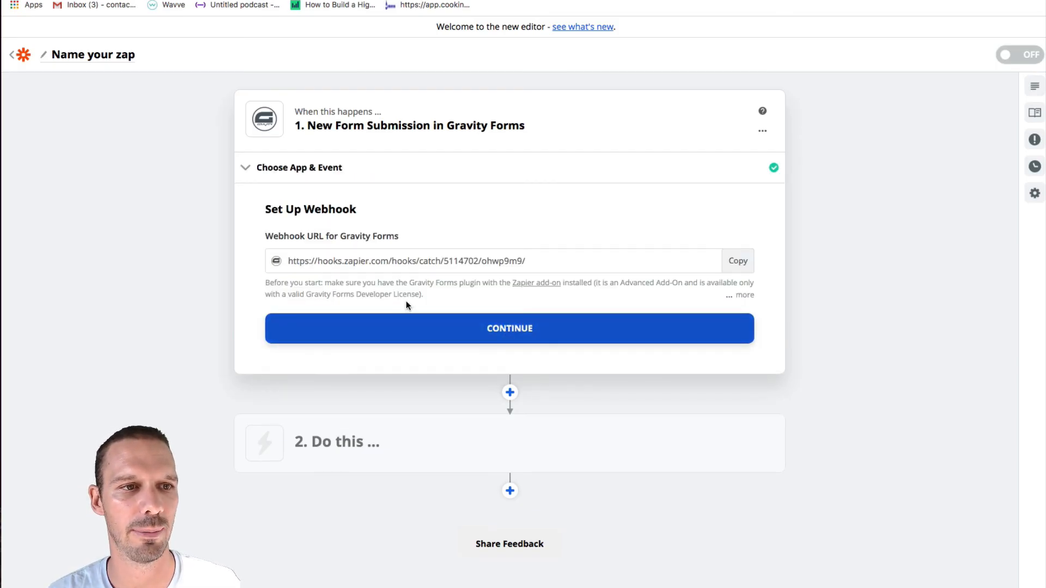
Copy the Gravity Forms webhook URL from Zapier and start a new Zapier feed for the Newsletter form in WordPress.
{"action": "left_click", "coordinate": [739, 262]}
{"action": "key", "text": "ctrl+Tab"}
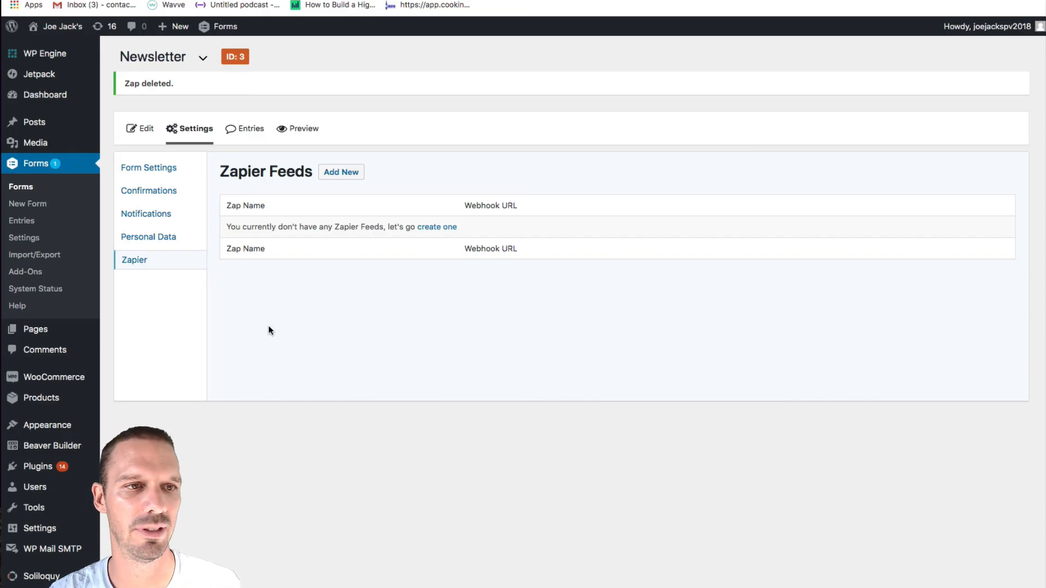
{"action": "left_click", "coordinate": [346, 173]}
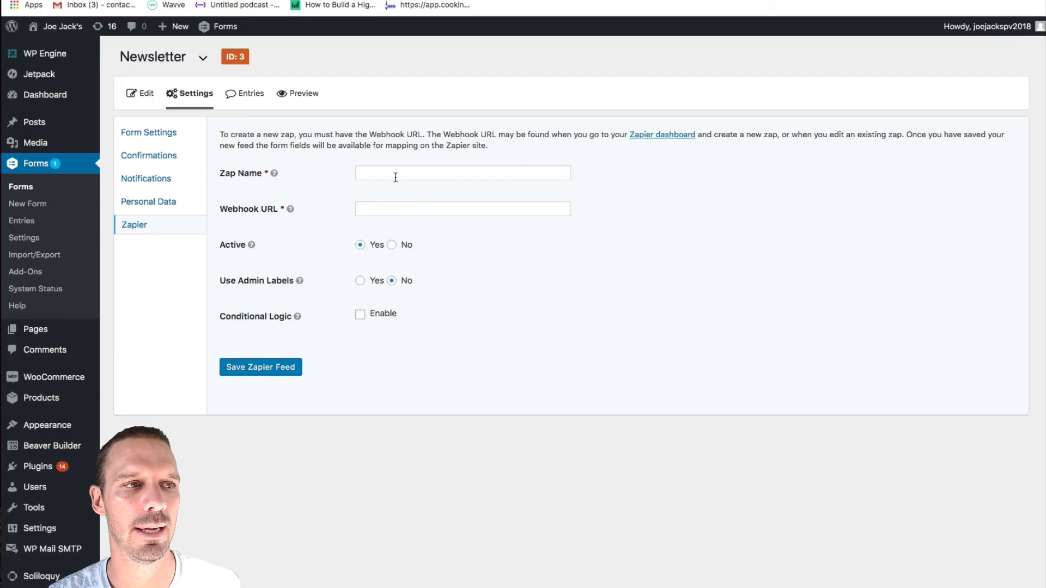
Name the new Zapier feed Newsletter Signups to HighLevel.
{"action": "left_click", "coordinate": [398, 175]}
{"action": "type", "text": "Nws"}
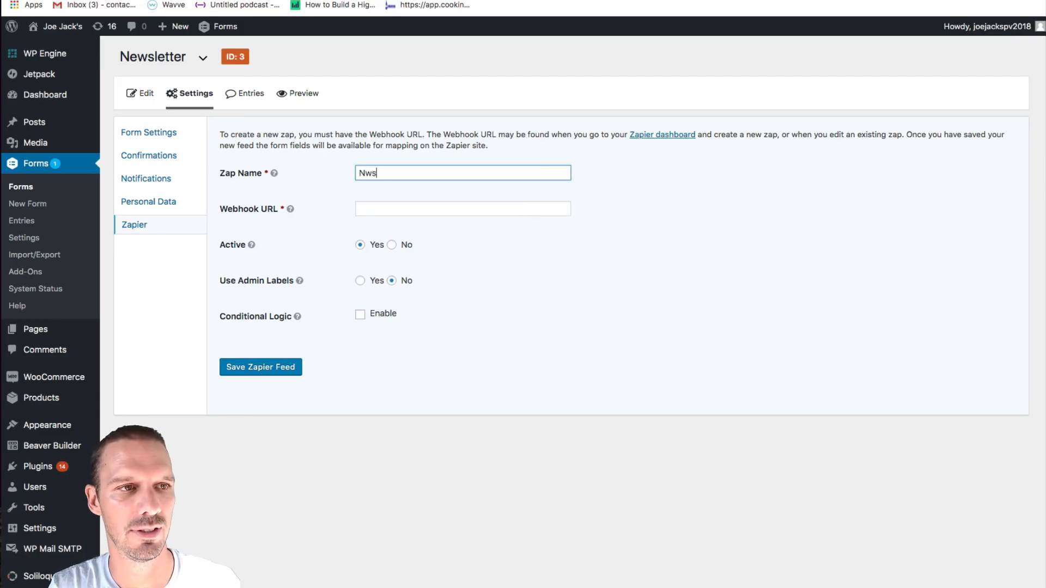
{"action": "key", "text": "BackSpace"}
{"action": "key", "text": "BackSpace"}
{"action": "type", "text": "ewsletter "}
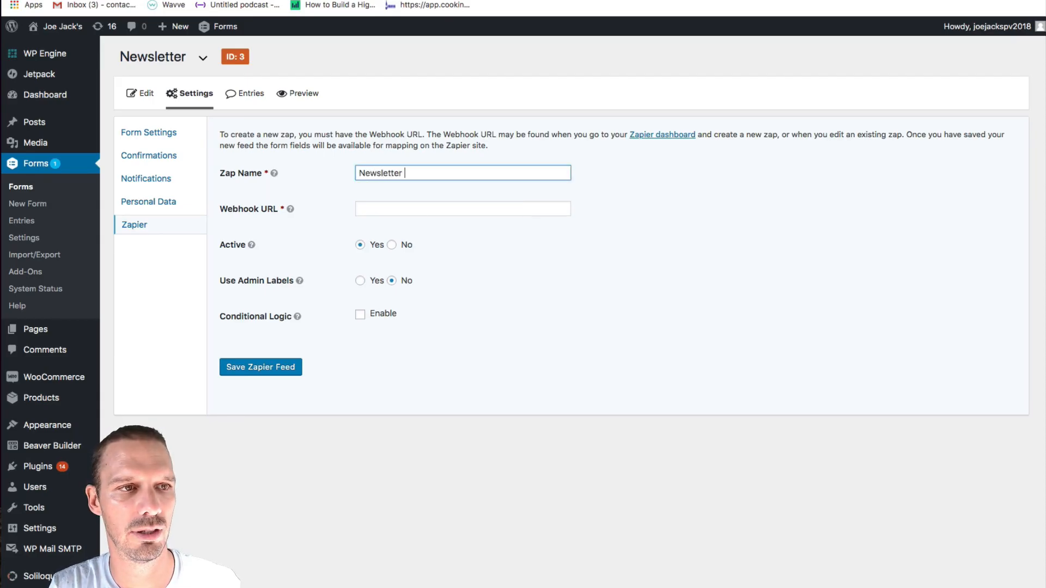
{"action": "type", "text": "Signups to High"}
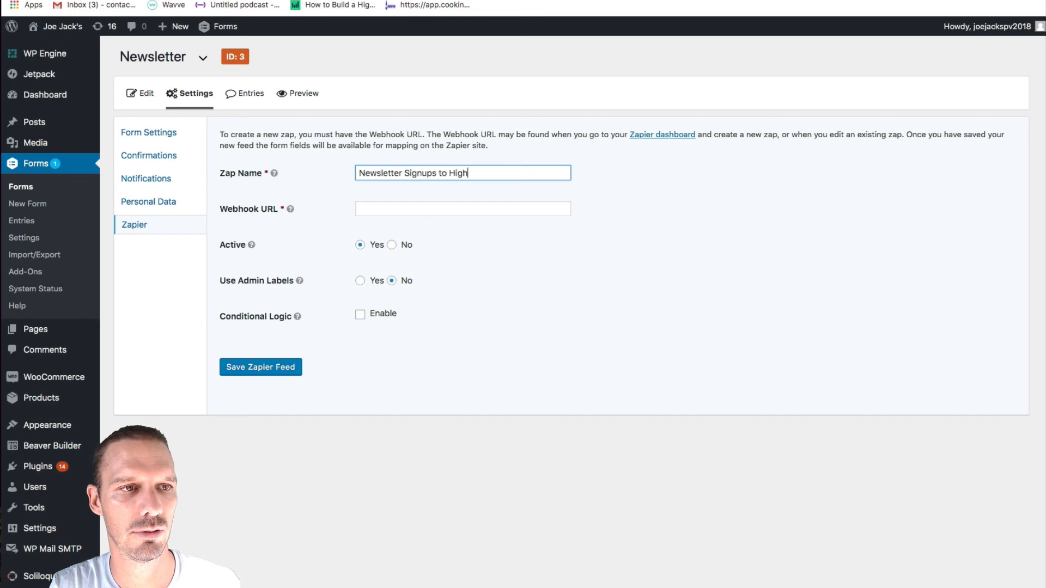
Paste the copied webhook URL into the feed and save the feed.
{"action": "left_click", "coordinate": [392, 208]}
{"action": "key", "text": "super+v"}
{"action": "left_click", "coordinate": [293, 283]}
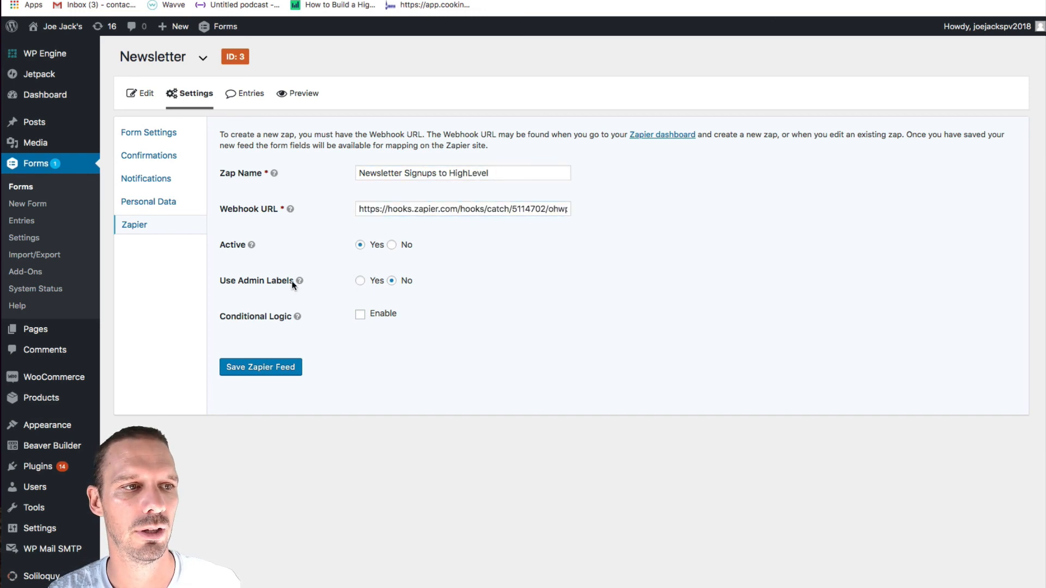
{"action": "left_click", "coordinate": [278, 369]}
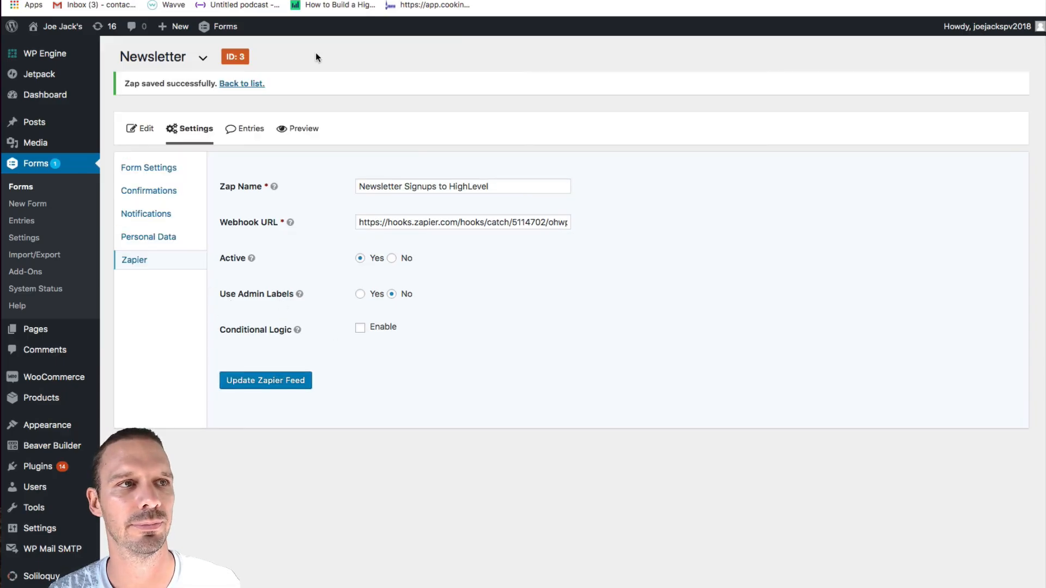
Switch back to Zapier, complete the trigger's webhook setup and test the trigger to continue to the action.
{"action": "key", "text": "ctrl+Tab"}
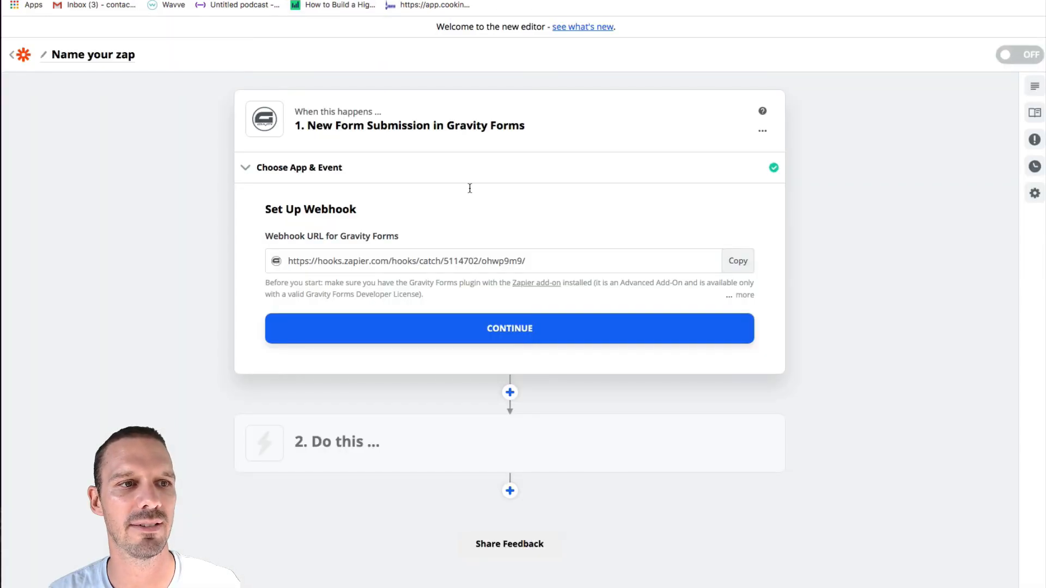
{"action": "left_click", "coordinate": [509, 329]}
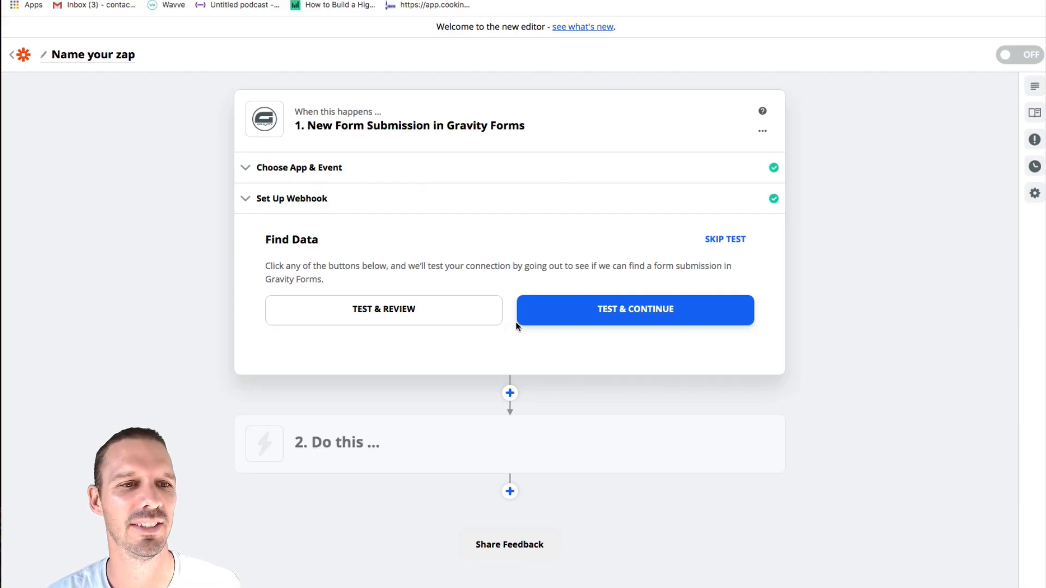
{"action": "left_click", "coordinate": [593, 314]}
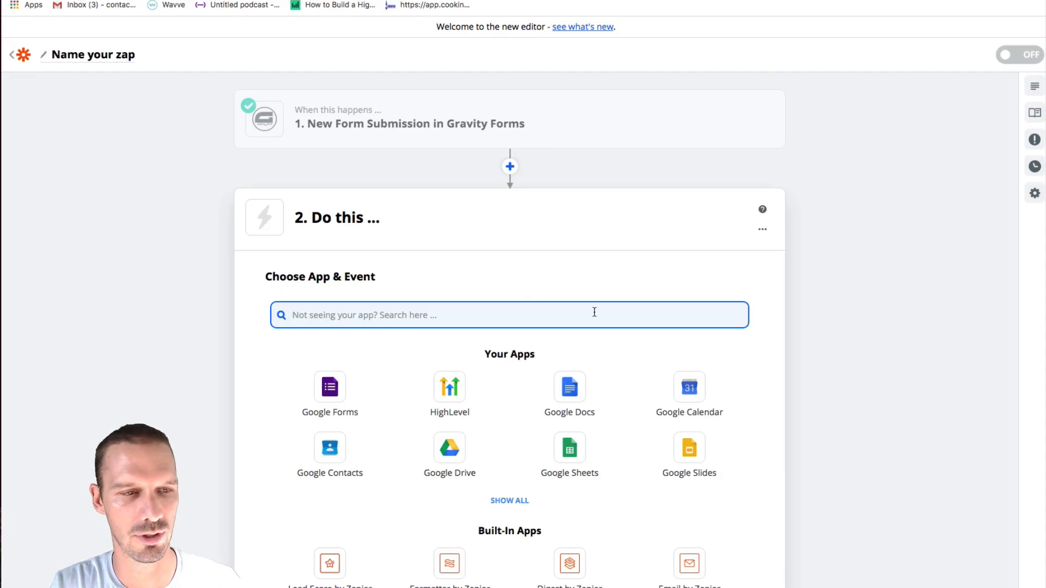
Set the zap's action to Add Lead to Campaign in HighLevel and proceed to the account choice.
{"action": "type", "text": "high"}
{"action": "left_click", "coordinate": [331, 364]}
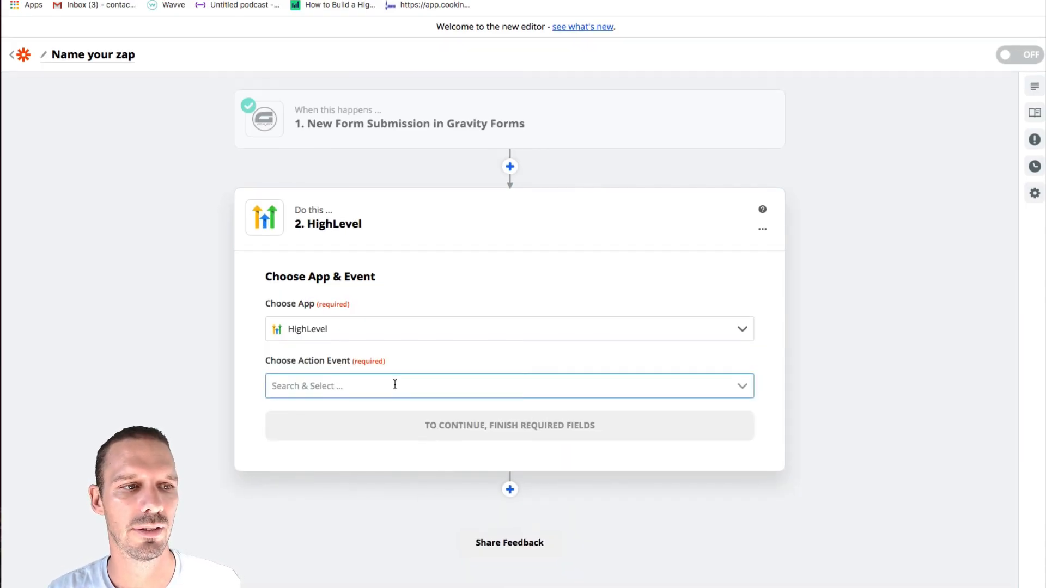
{"action": "left_click", "coordinate": [427, 388]}
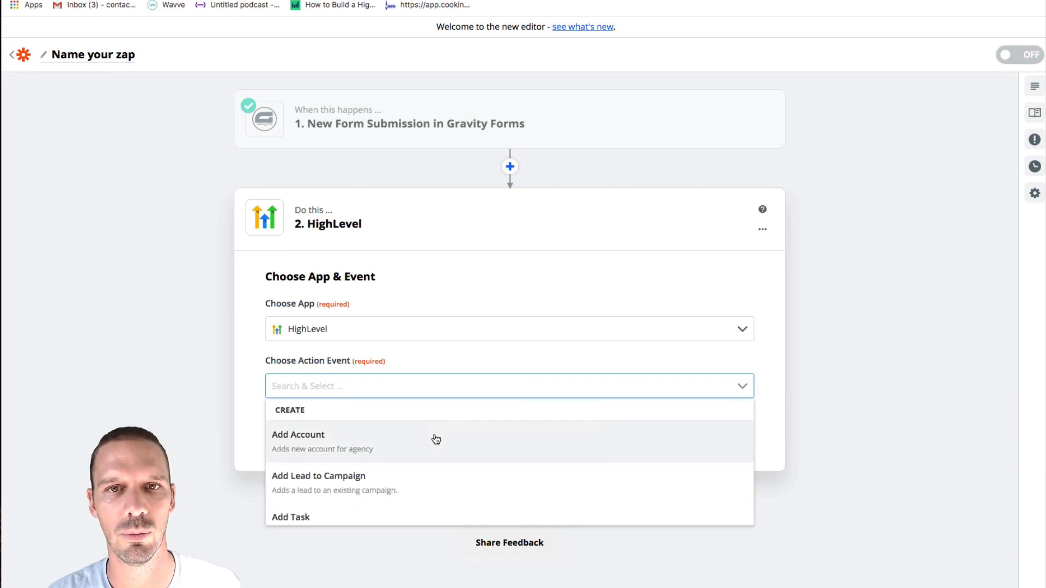
{"action": "scroll", "coordinate": [436, 439], "scroll_direction": "down", "scroll_amount": 5}
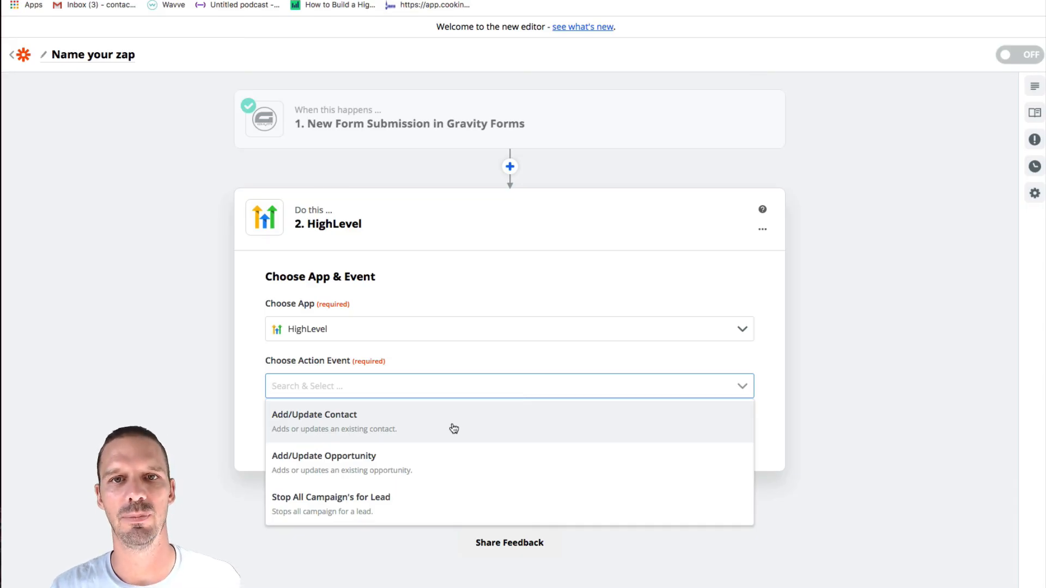
{"action": "scroll", "coordinate": [454, 431], "scroll_direction": "up", "scroll_amount": 3}
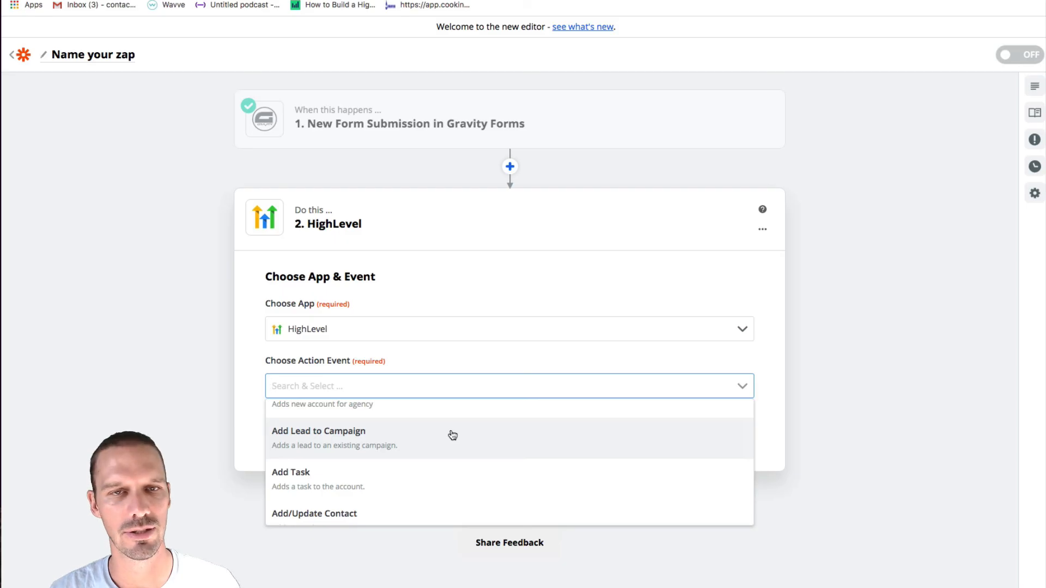
{"action": "left_click", "coordinate": [417, 440]}
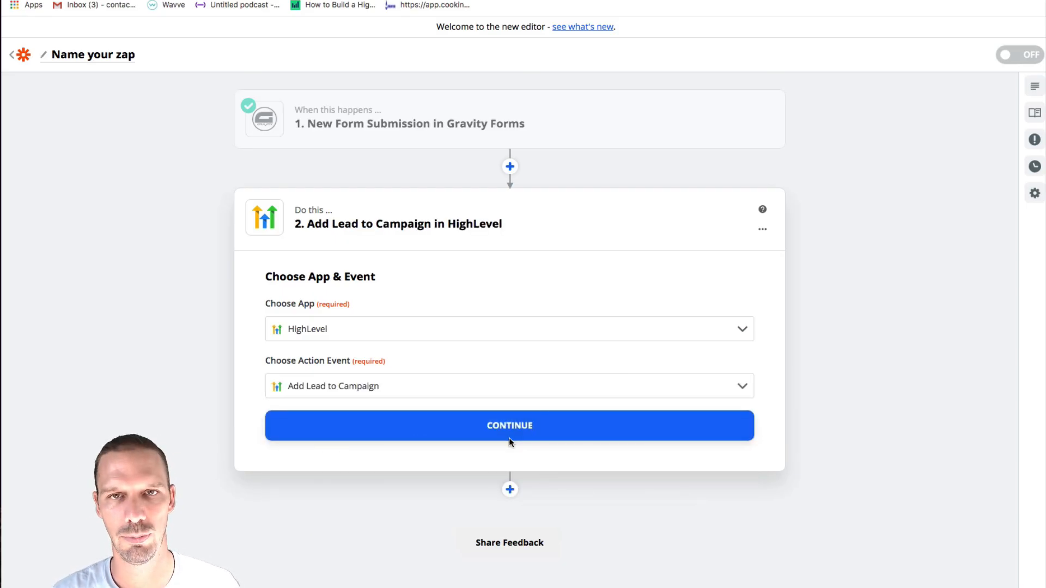
{"action": "left_click", "coordinate": [509, 437]}
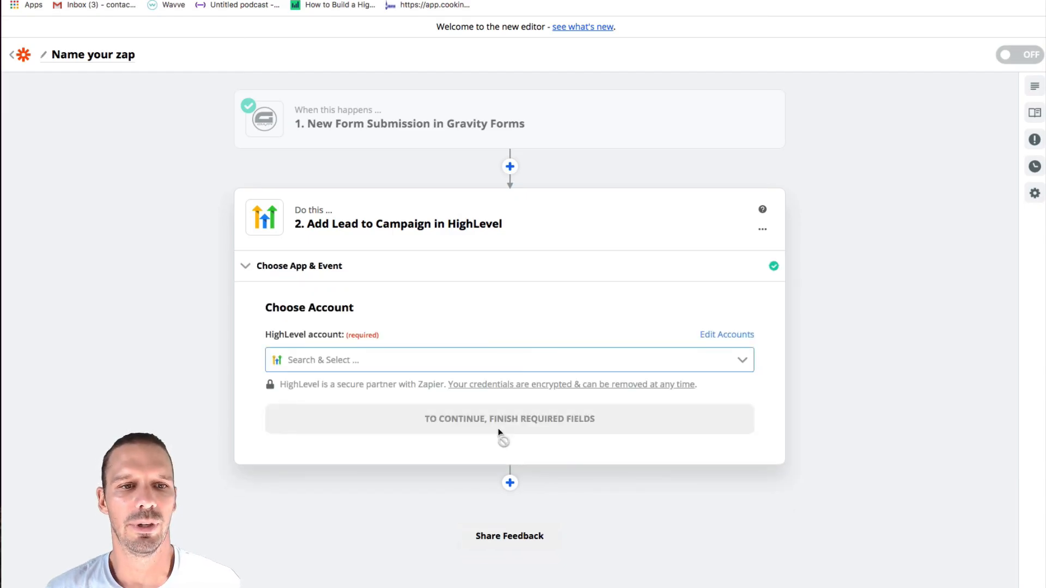
Review the HighLevel accounts offered for the action and locate the API key in Joe Jack's Fish Shack's company settings in HighLevel.
{"action": "left_click", "coordinate": [538, 362]}
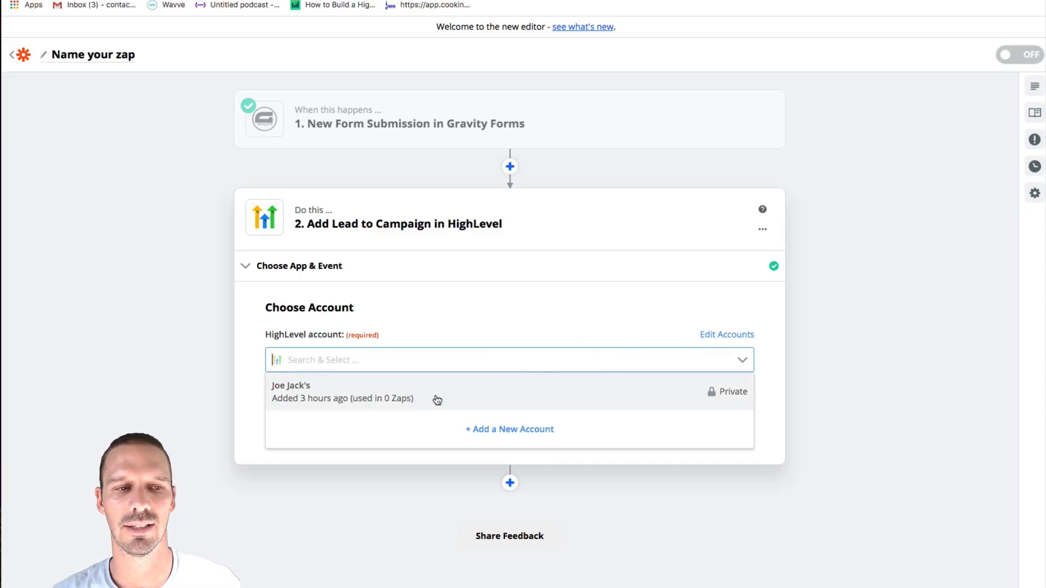
{"action": "left_click", "coordinate": [526, 334]}
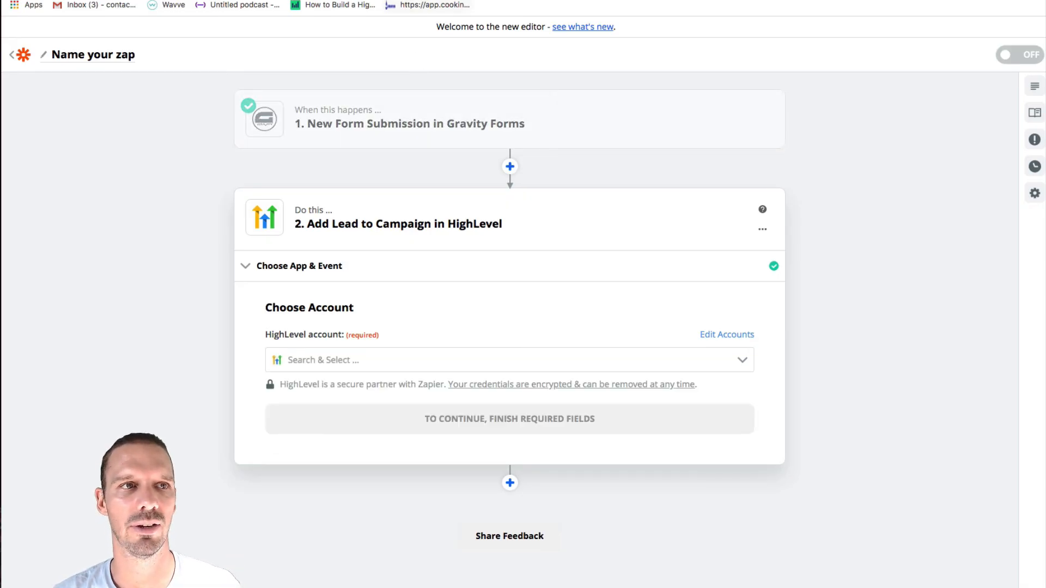
{"action": "key", "text": "ctrl+Tab"}
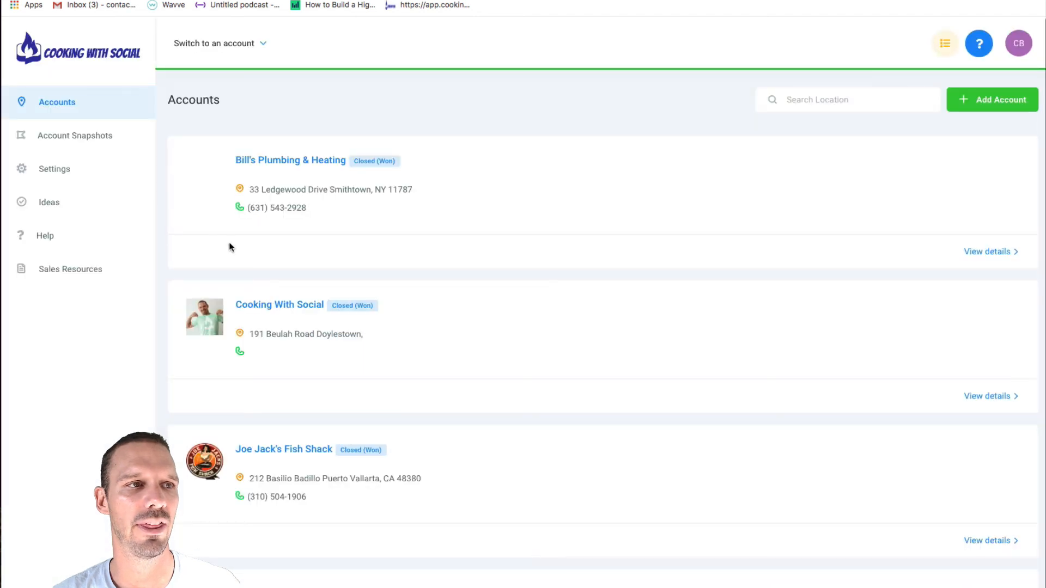
{"action": "left_click", "coordinate": [233, 43]}
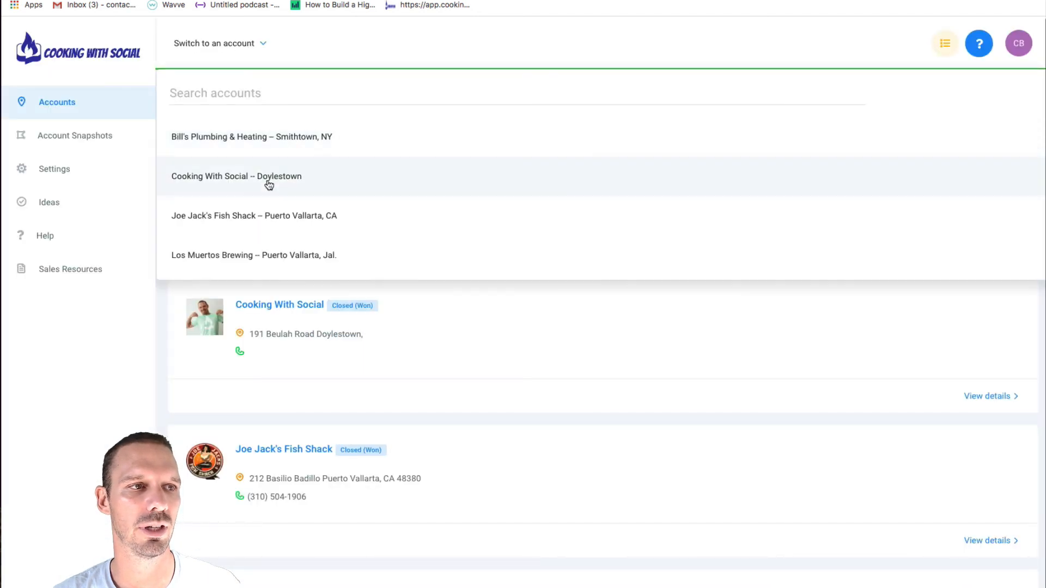
{"action": "left_click", "coordinate": [261, 211]}
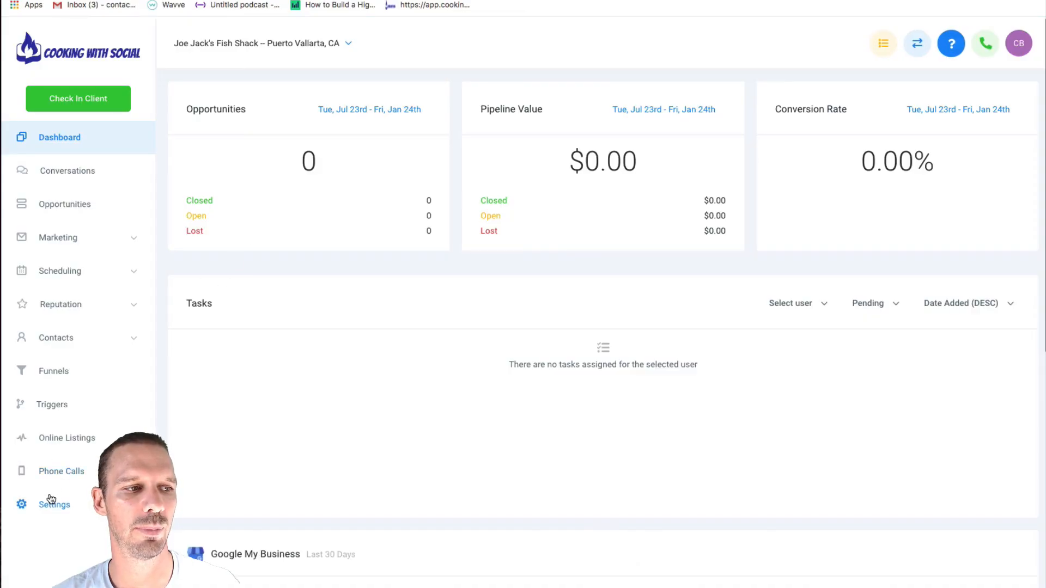
{"action": "left_click", "coordinate": [52, 499]}
{"action": "scroll", "coordinate": [199, 517], "scroll_direction": "down", "scroll_amount": 3}
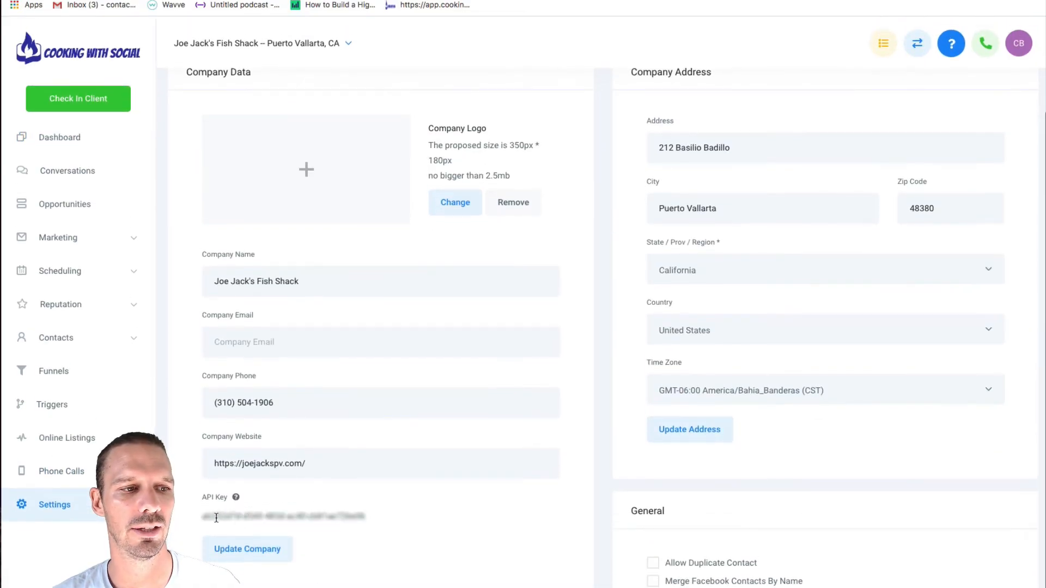
{"action": "left_click_drag", "start_coordinate": [201, 517], "coordinate": [396, 514]}
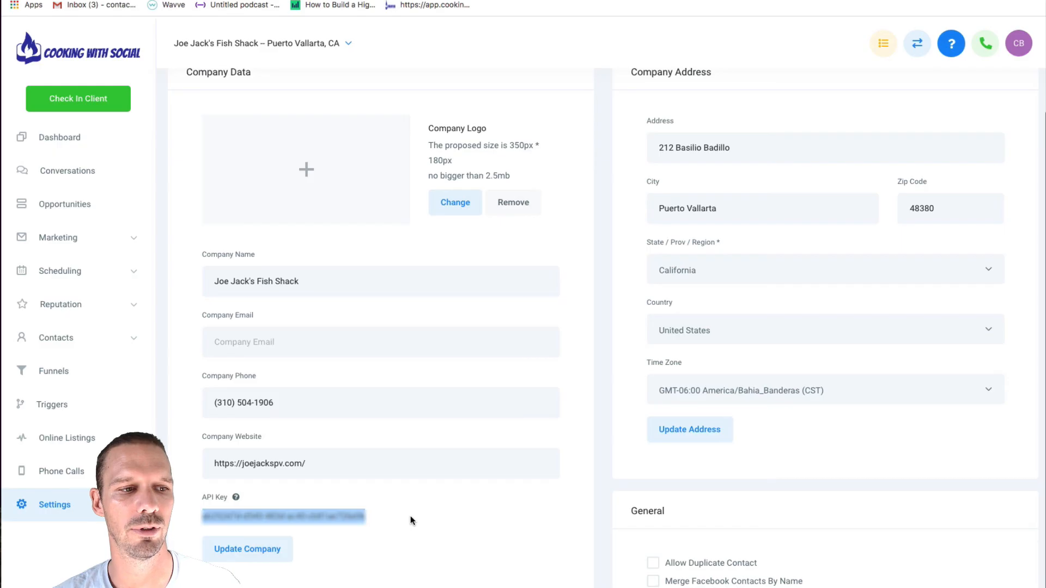
{"action": "left_click", "coordinate": [376, 1]}
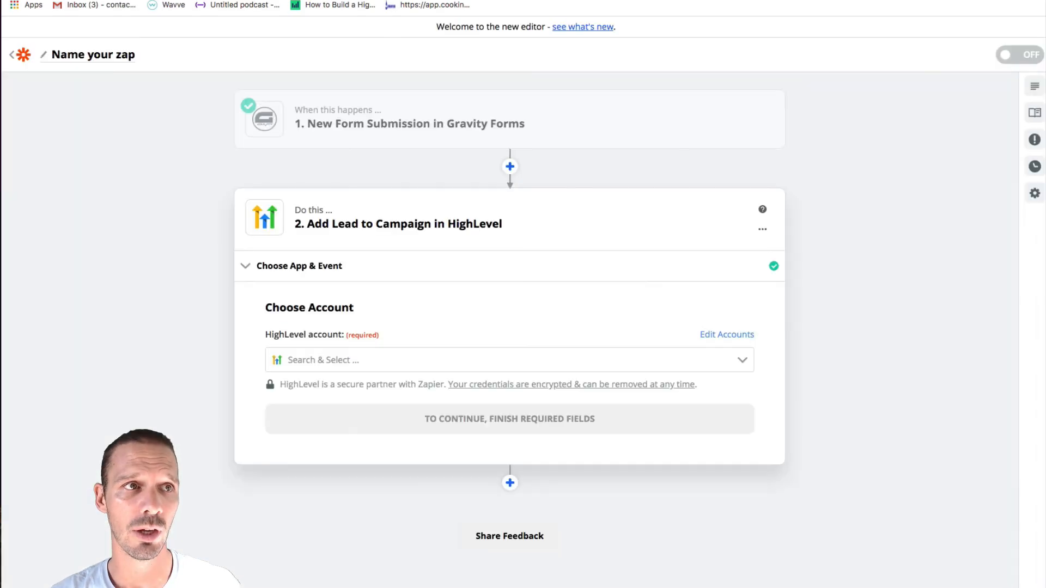
{"action": "left_click", "coordinate": [514, 364]}
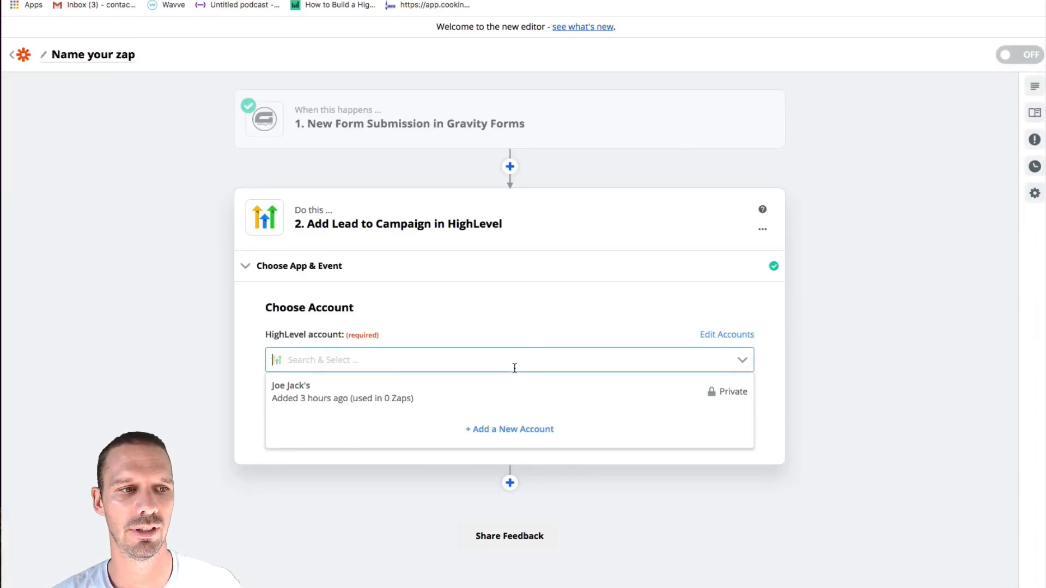
{"action": "left_click", "coordinate": [490, 391]}
{"action": "left_click", "coordinate": [485, 417]}
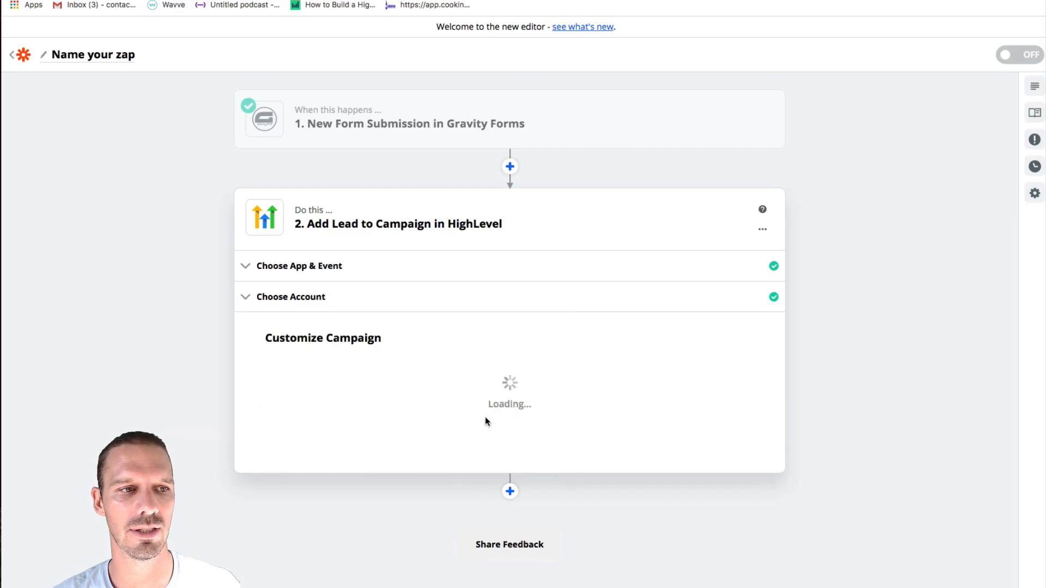
Set the campaign for the Add Lead to Campaign action to Newsletter Signup.
{"action": "scroll", "coordinate": [485, 421], "scroll_direction": "down", "scroll_amount": 4}
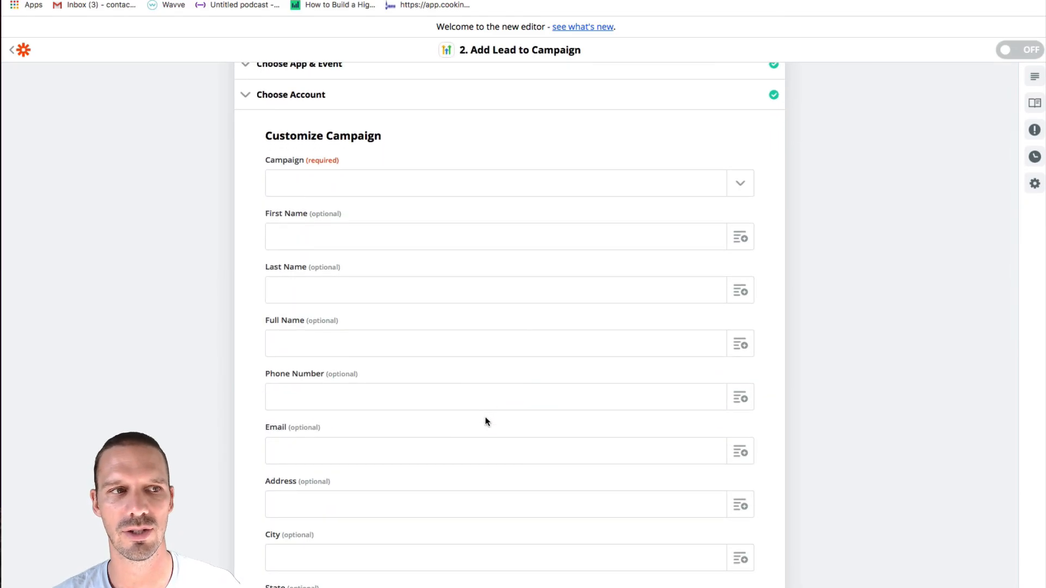
{"action": "left_click", "coordinate": [738, 194]}
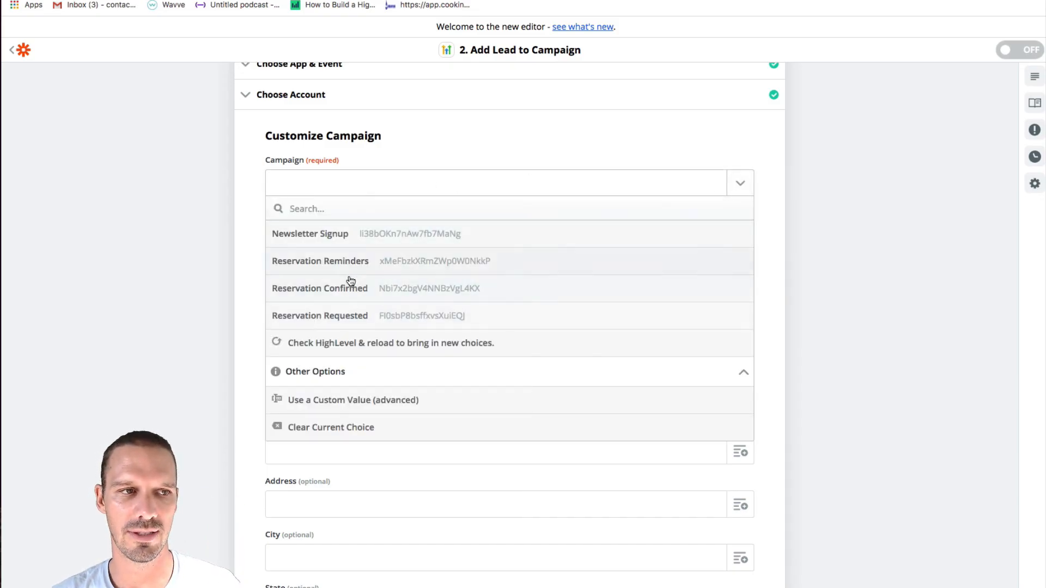
{"action": "left_click", "coordinate": [317, 234]}
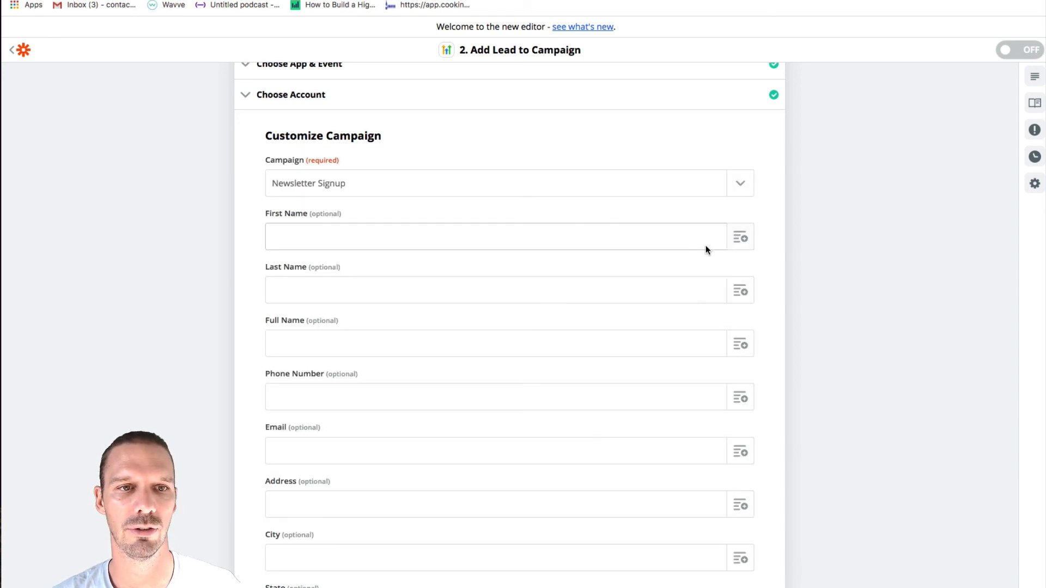
{"action": "left_click", "coordinate": [738, 241]}
{"action": "scroll", "coordinate": [667, 415], "scroll_direction": "down", "scroll_amount": 3}
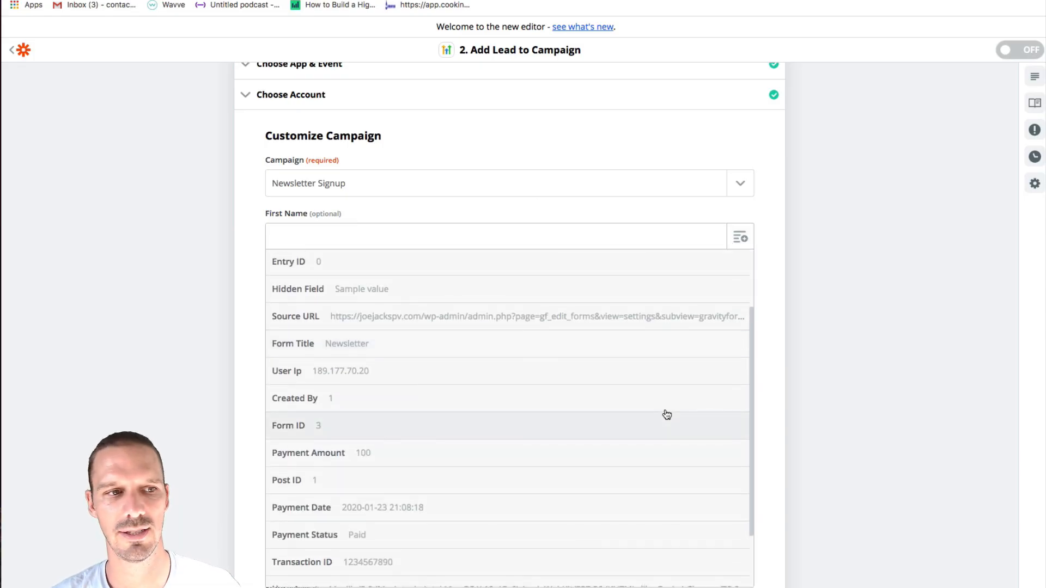
{"action": "scroll", "coordinate": [667, 415], "scroll_direction": "down", "scroll_amount": 3}
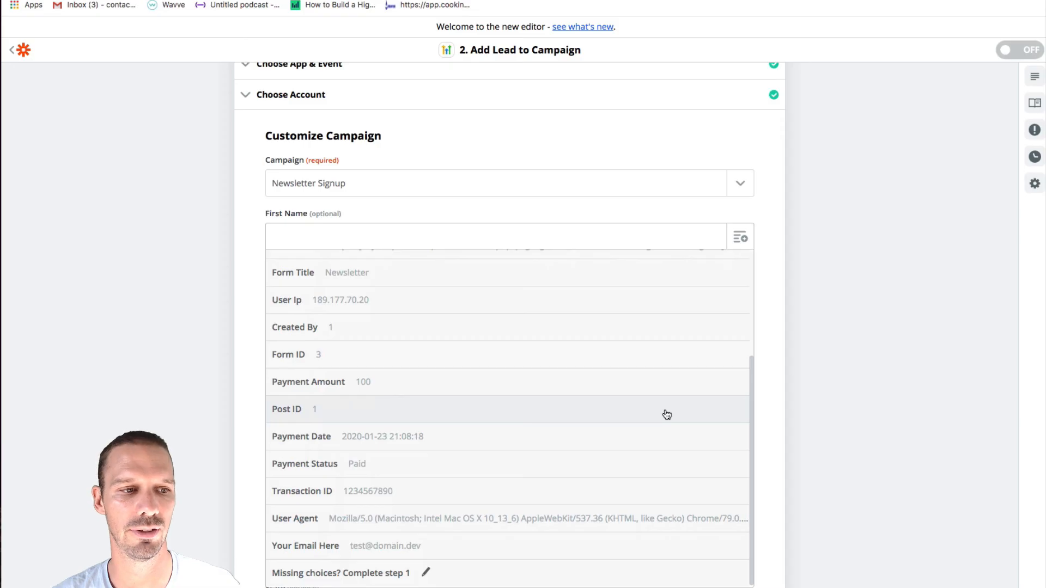
{"action": "left_click", "coordinate": [772, 239]}
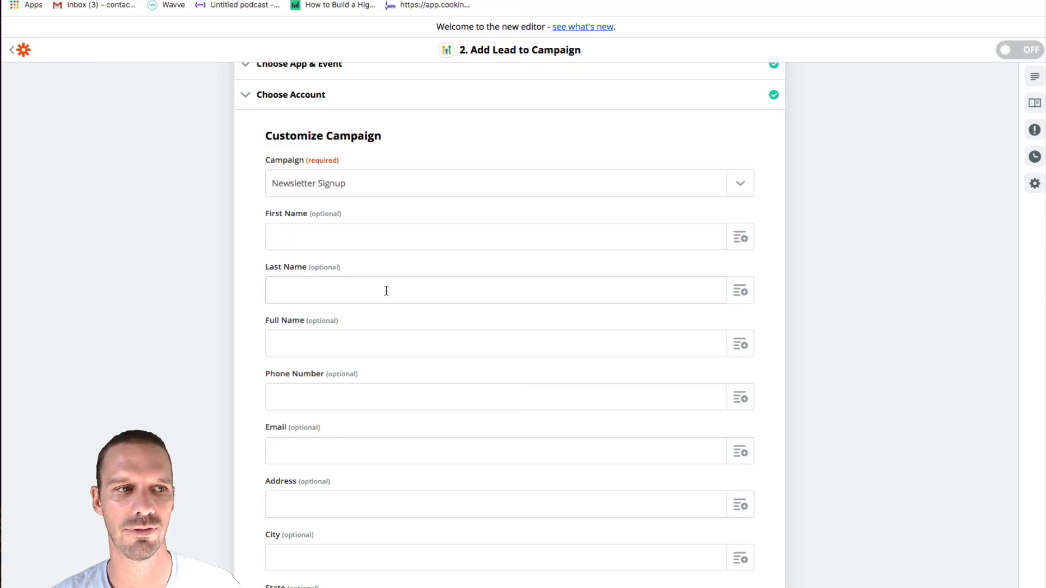
Map the campaign's Email field to the form submission's Your Email Here value.
{"action": "scroll", "coordinate": [622, 427], "scroll_direction": "down", "scroll_amount": 3}
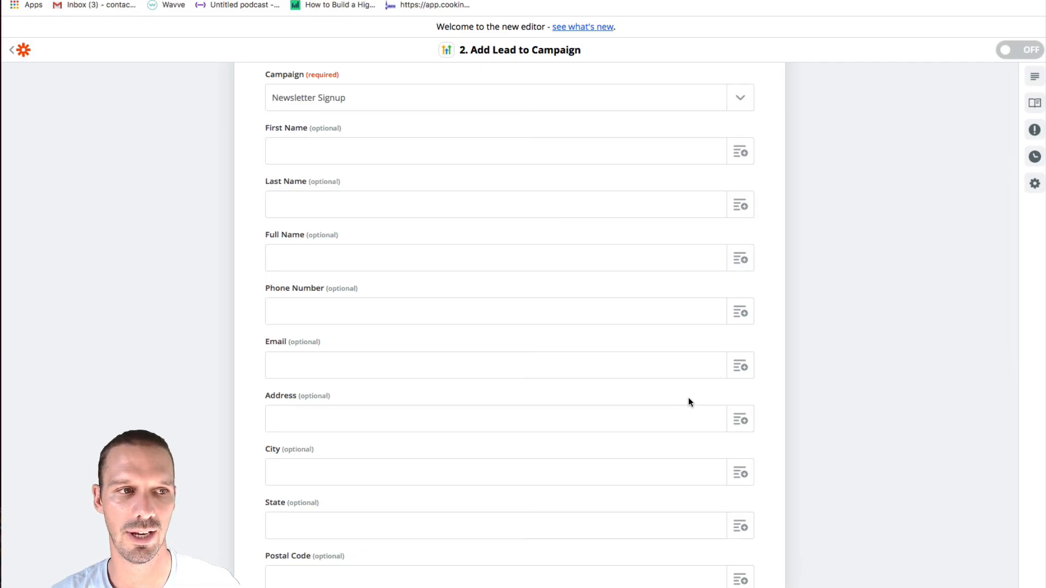
{"action": "left_click", "coordinate": [740, 366]}
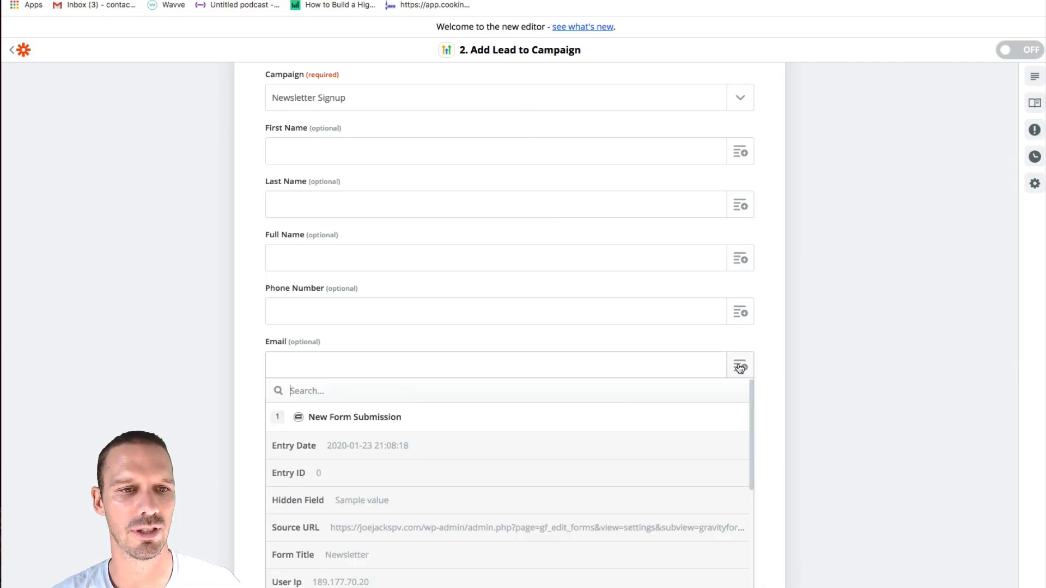
{"action": "scroll", "coordinate": [631, 451], "scroll_direction": "down", "scroll_amount": 1}
{"action": "scroll", "coordinate": [558, 507], "scroll_direction": "down", "scroll_amount": 5}
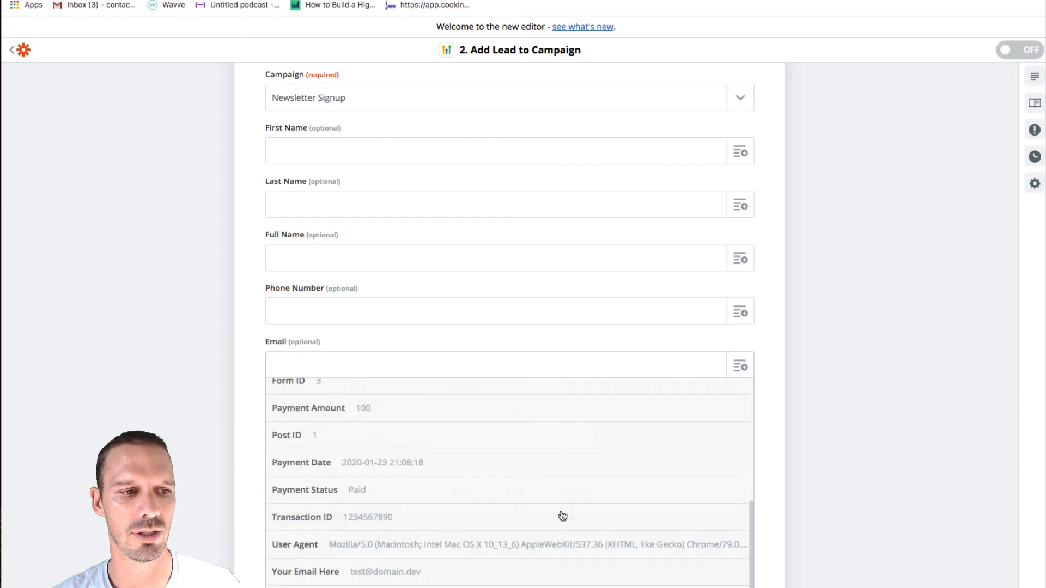
{"action": "left_click", "coordinate": [463, 572]}
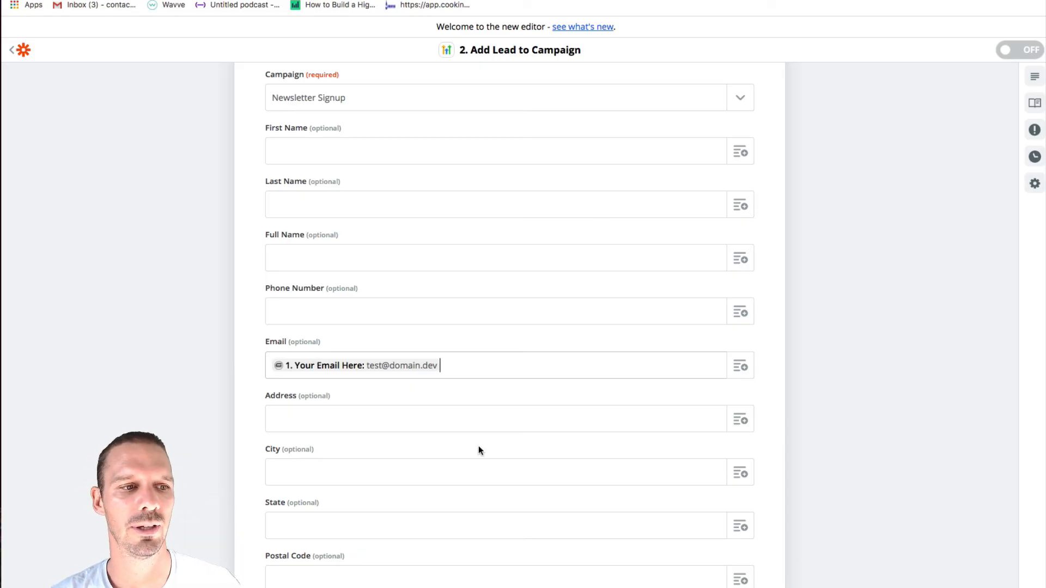
Review the remaining optional lead fields for the campaign, including the Lead Source choices, Source and Tags.
{"action": "scroll", "coordinate": [478, 449], "scroll_direction": "down", "scroll_amount": 5}
{"action": "scroll", "coordinate": [478, 450], "scroll_direction": "down", "scroll_amount": 10}
{"action": "scroll", "coordinate": [489, 366], "scroll_direction": "up", "scroll_amount": 7}
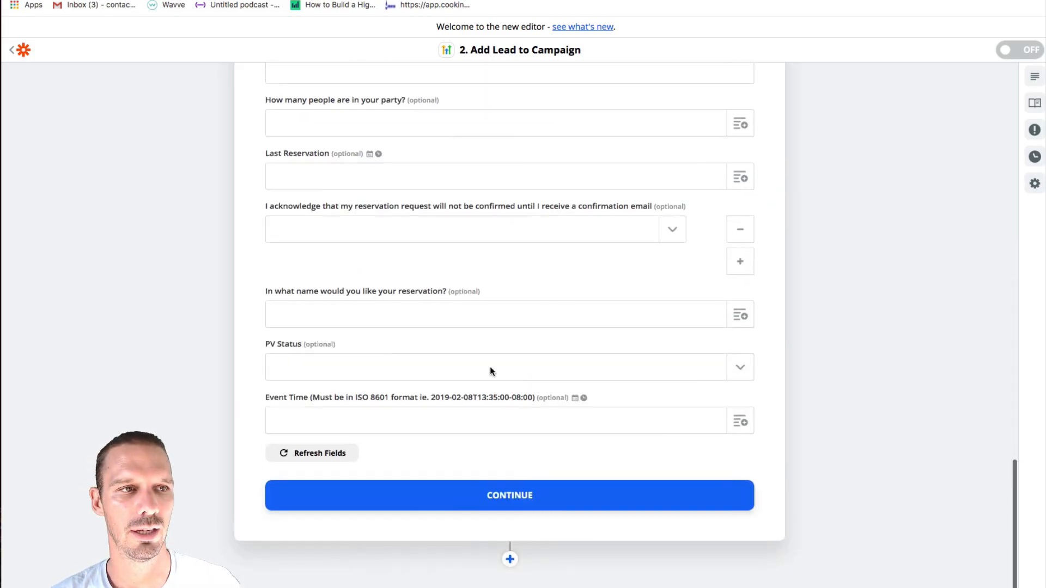
{"action": "scroll", "coordinate": [460, 238], "scroll_direction": "up", "scroll_amount": 2}
{"action": "scroll", "coordinate": [456, 388], "scroll_direction": "down", "scroll_amount": 1}
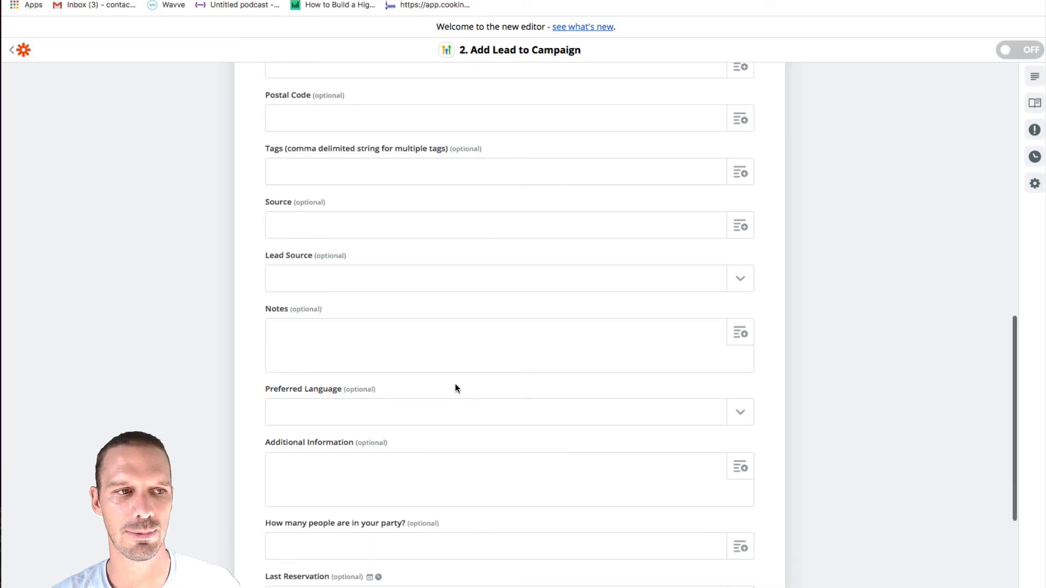
{"action": "left_click", "coordinate": [744, 288]}
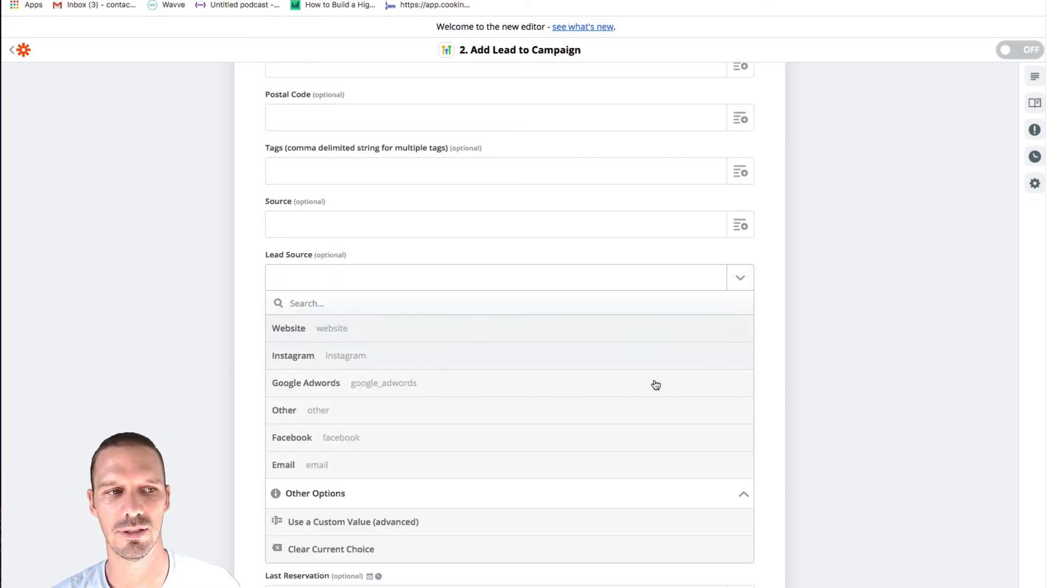
{"action": "left_click", "coordinate": [776, 273]}
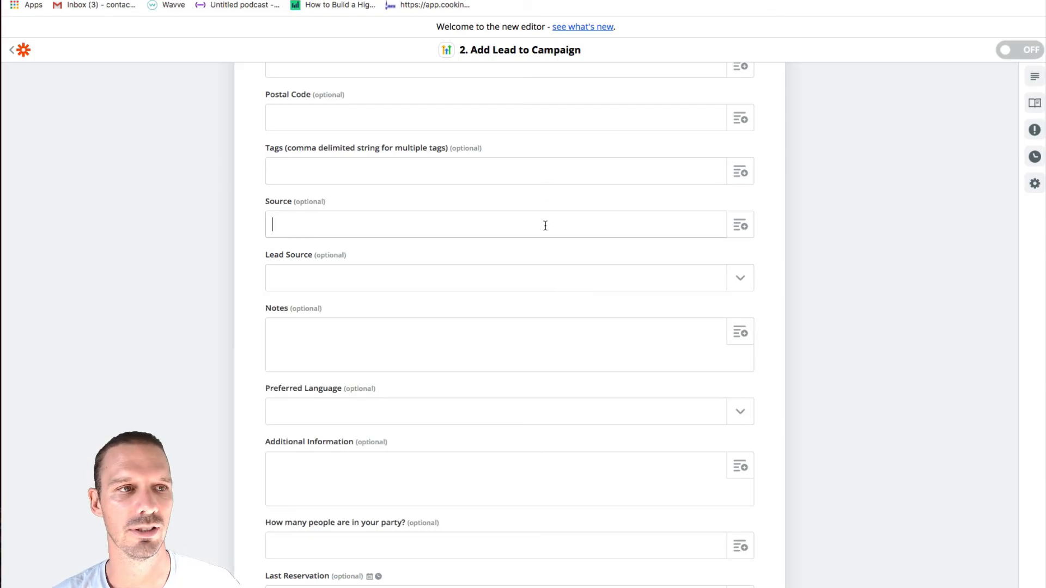
{"action": "left_click", "coordinate": [519, 232]}
{"action": "left_click", "coordinate": [454, 168]}
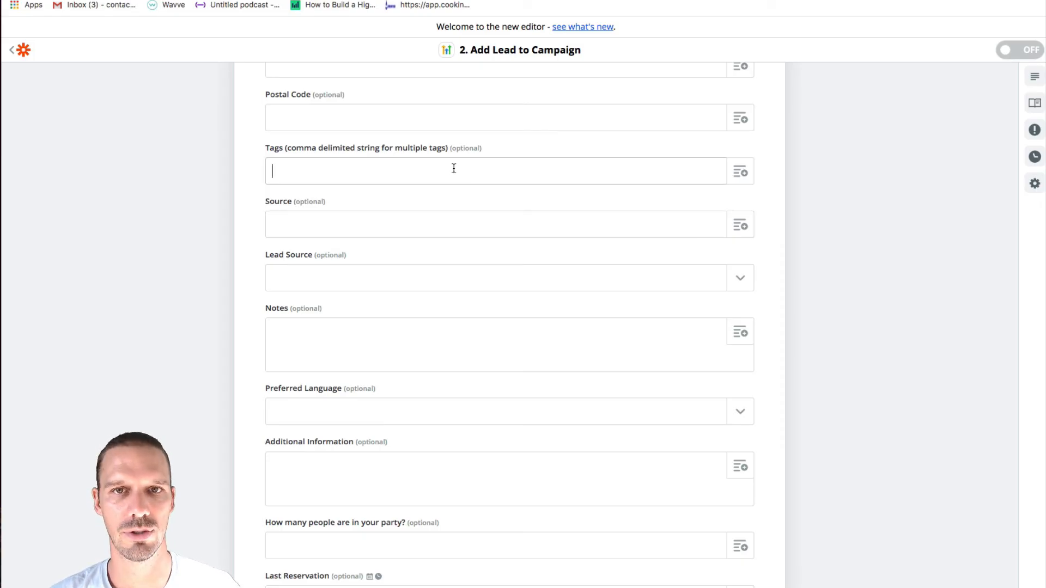
Finish customizing the campaign, send the test campaign to HighLevel and turn the zap on.
{"action": "scroll", "coordinate": [454, 169], "scroll_direction": "down", "scroll_amount": 8}
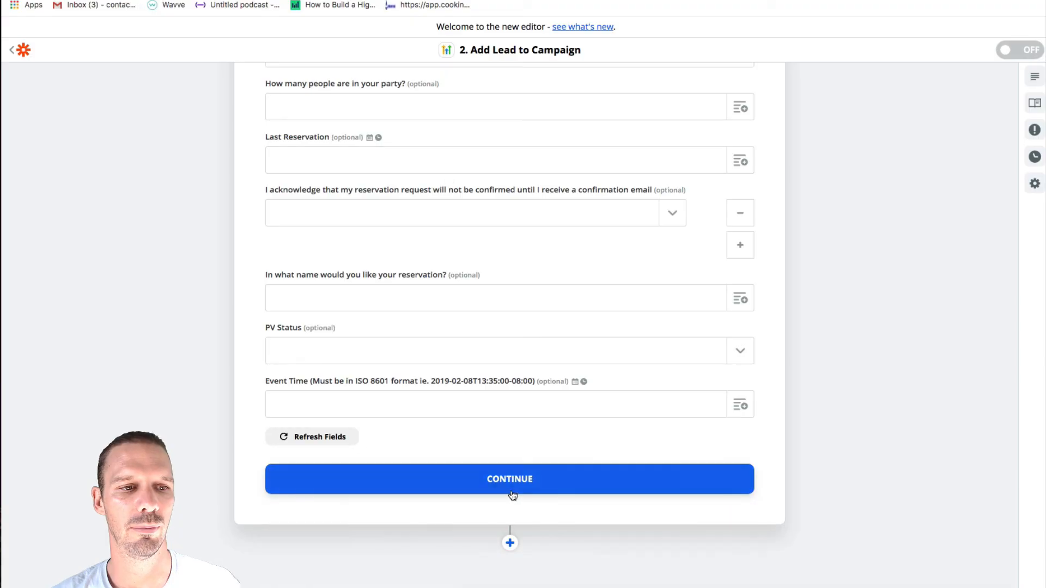
{"action": "left_click", "coordinate": [514, 492]}
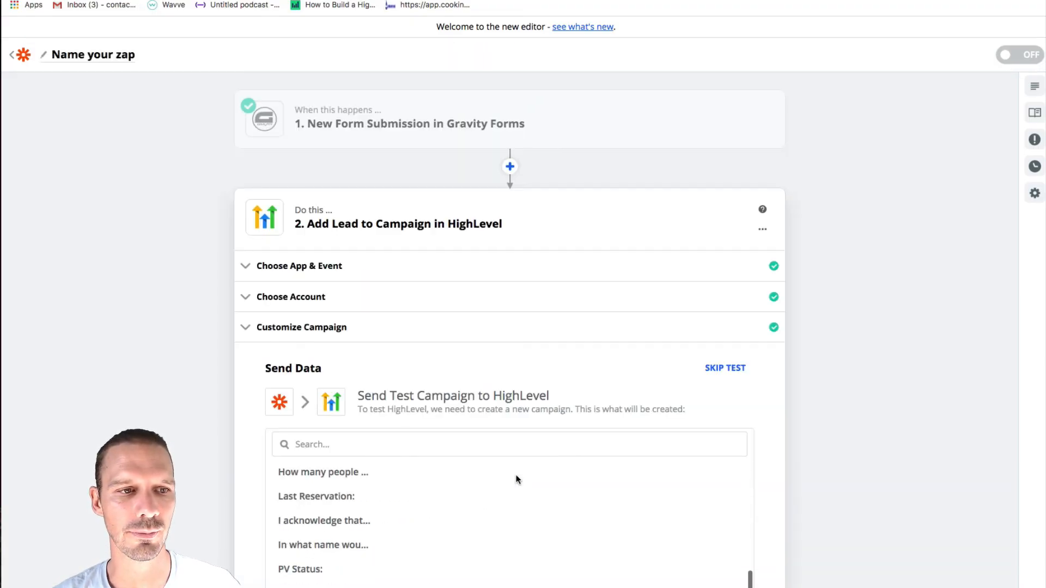
{"action": "scroll", "coordinate": [766, 429], "scroll_direction": "down", "scroll_amount": 6}
{"action": "scroll", "coordinate": [766, 435], "scroll_direction": "up", "scroll_amount": 2}
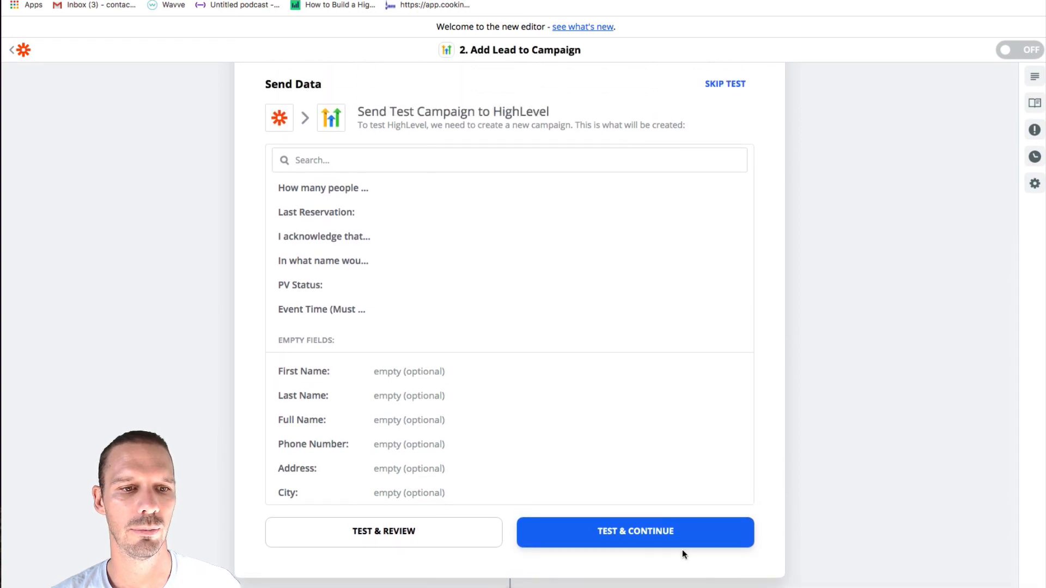
{"action": "left_click", "coordinate": [654, 538]}
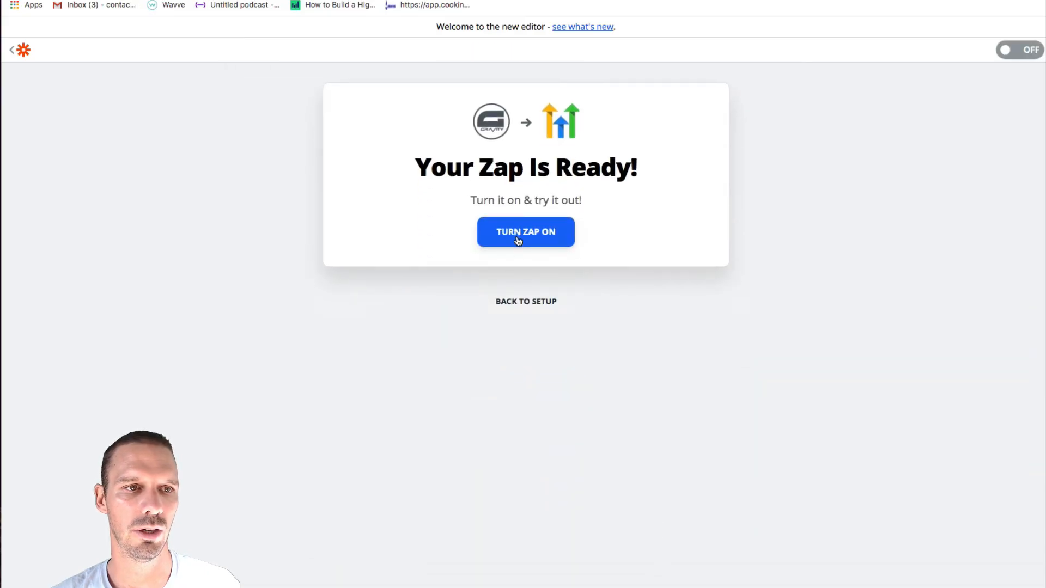
{"action": "left_click", "coordinate": [519, 241]}
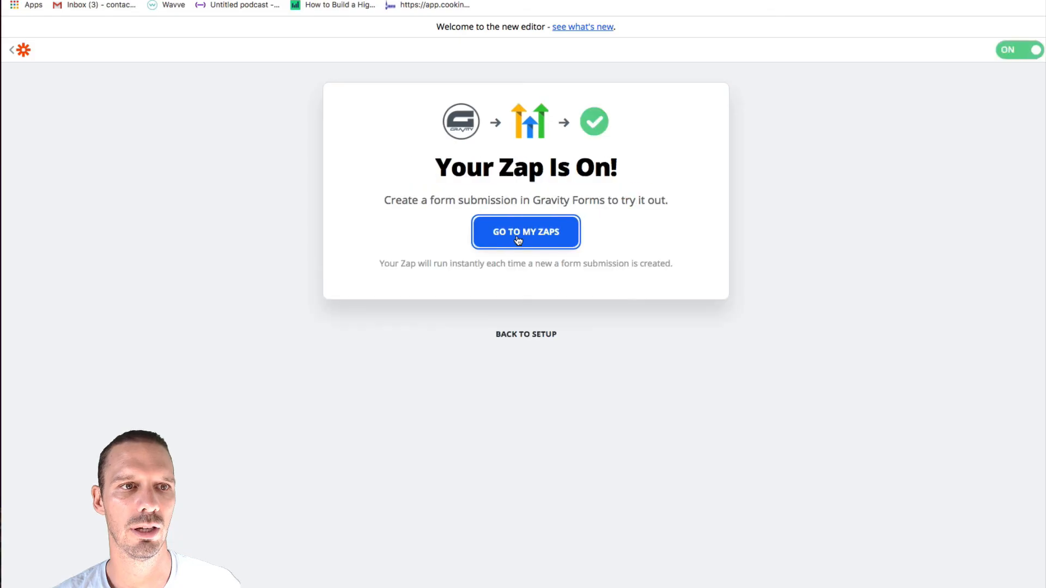
Reopen the new zap from the Joe Jack's folder and rename it Newsletter Signups.
{"action": "left_click", "coordinate": [526, 233]}
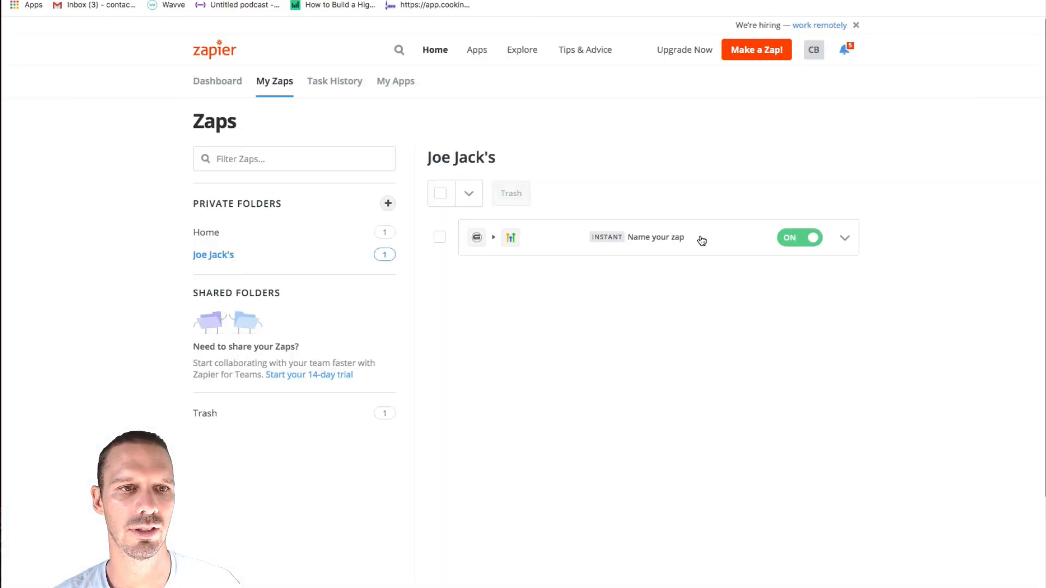
{"action": "left_click", "coordinate": [660, 250]}
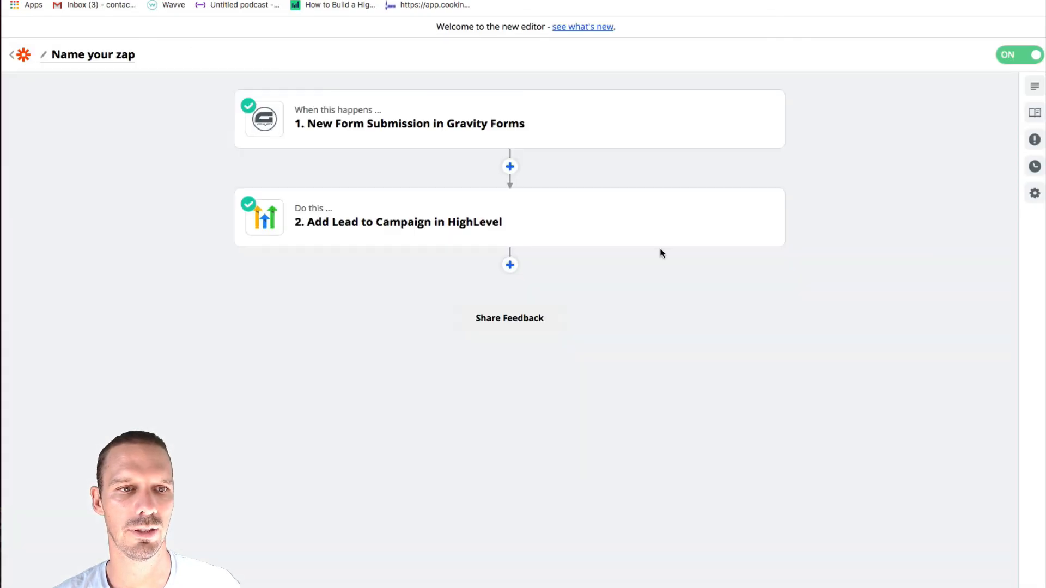
{"action": "left_click", "coordinate": [109, 55]}
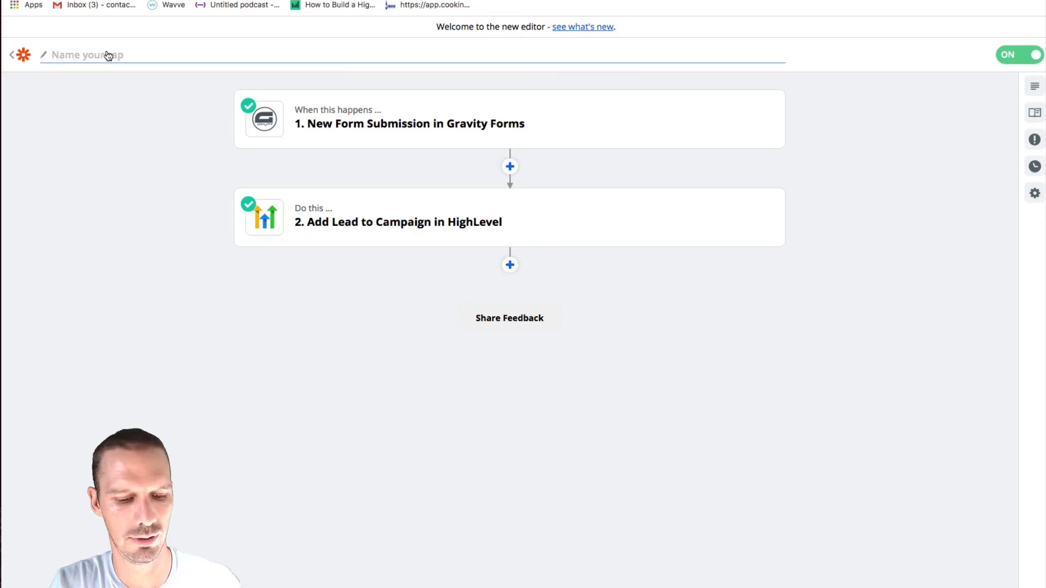
{"action": "type", "text": "Newsletter Signups"}
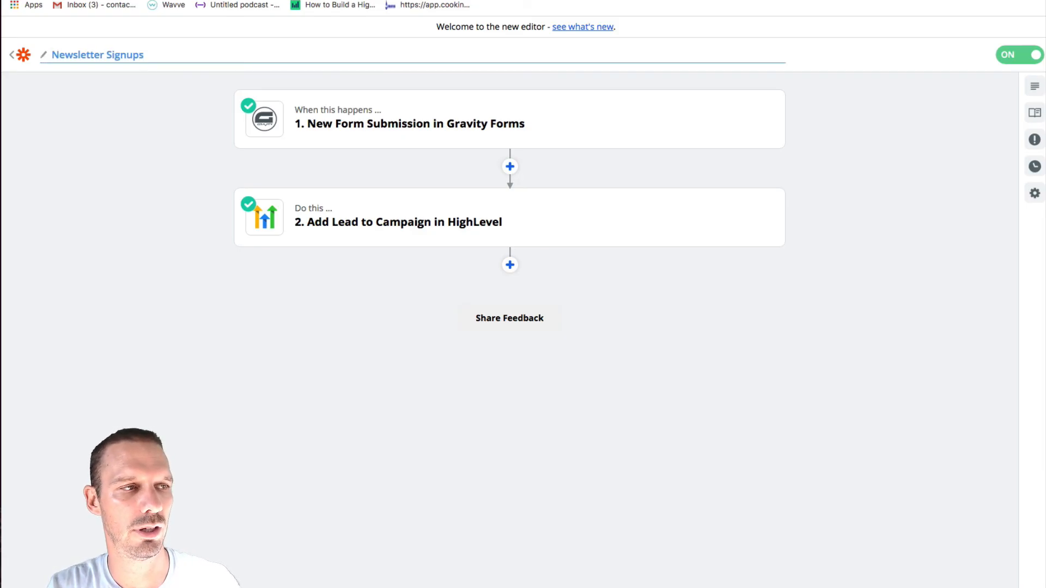
{"action": "left_click", "coordinate": [392, 73]}
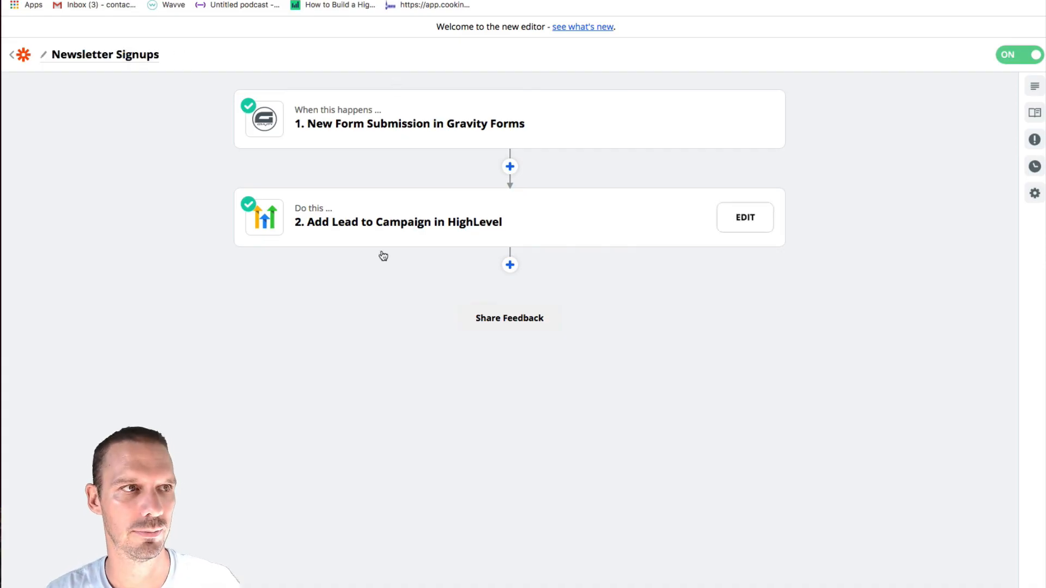